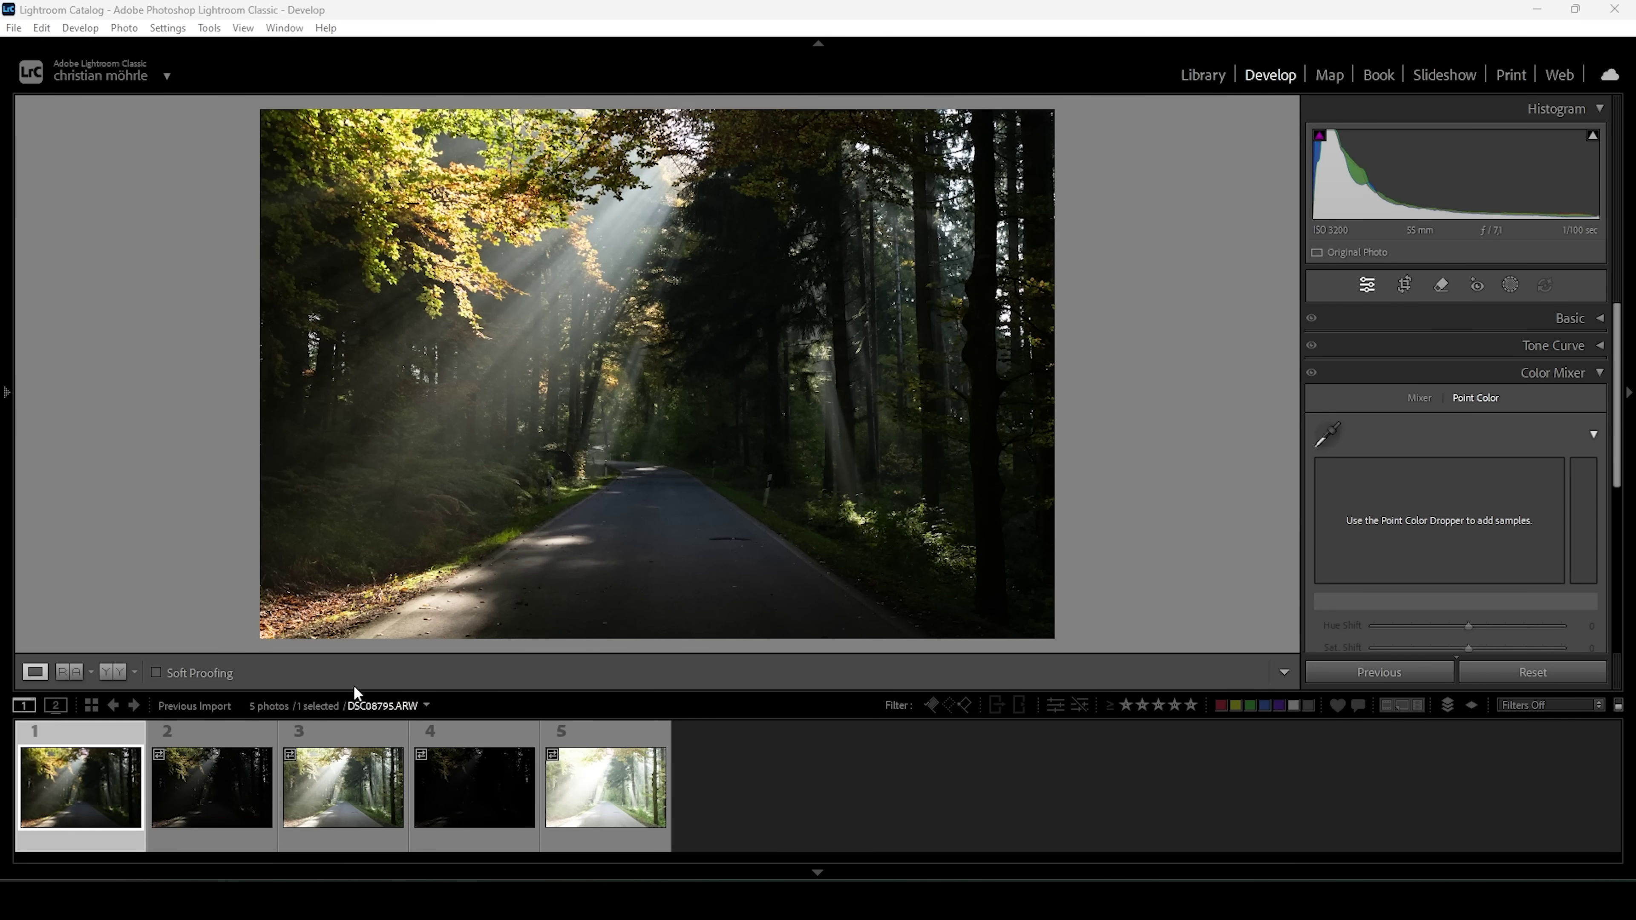
Merge all five bracketed exposures into the HDR photo DSC08795-HDR-2.dng
{"action": "key", "text": "ctrl+a"}
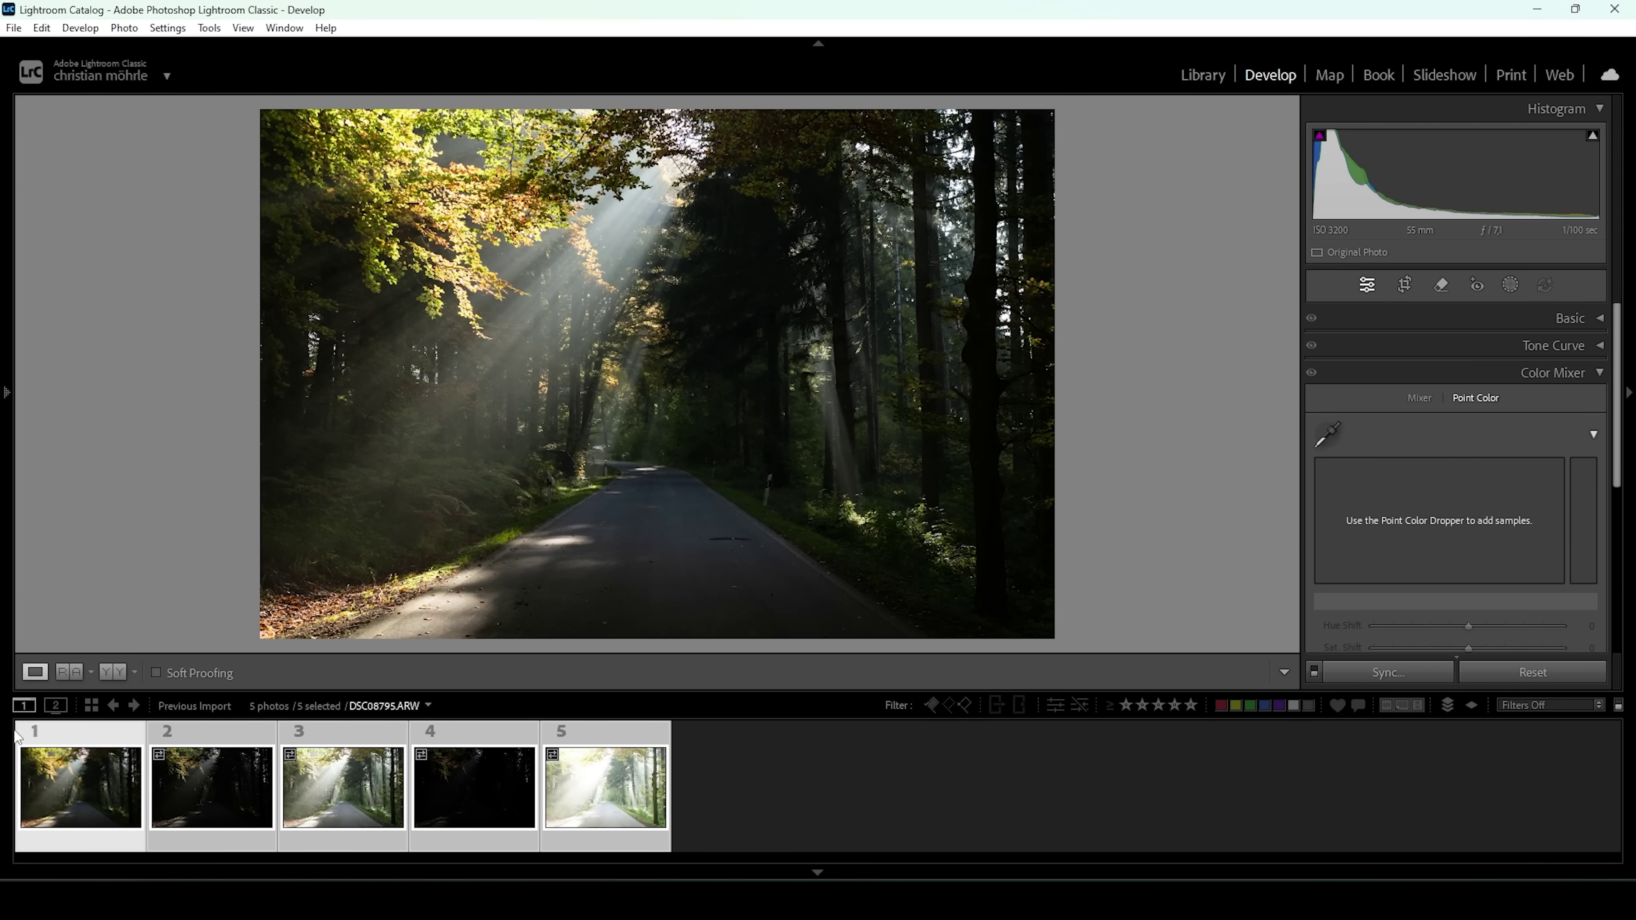
{"action": "right_click", "coordinate": [612, 784]}
{"action": "mouse_move", "coordinate": [703, 362]}
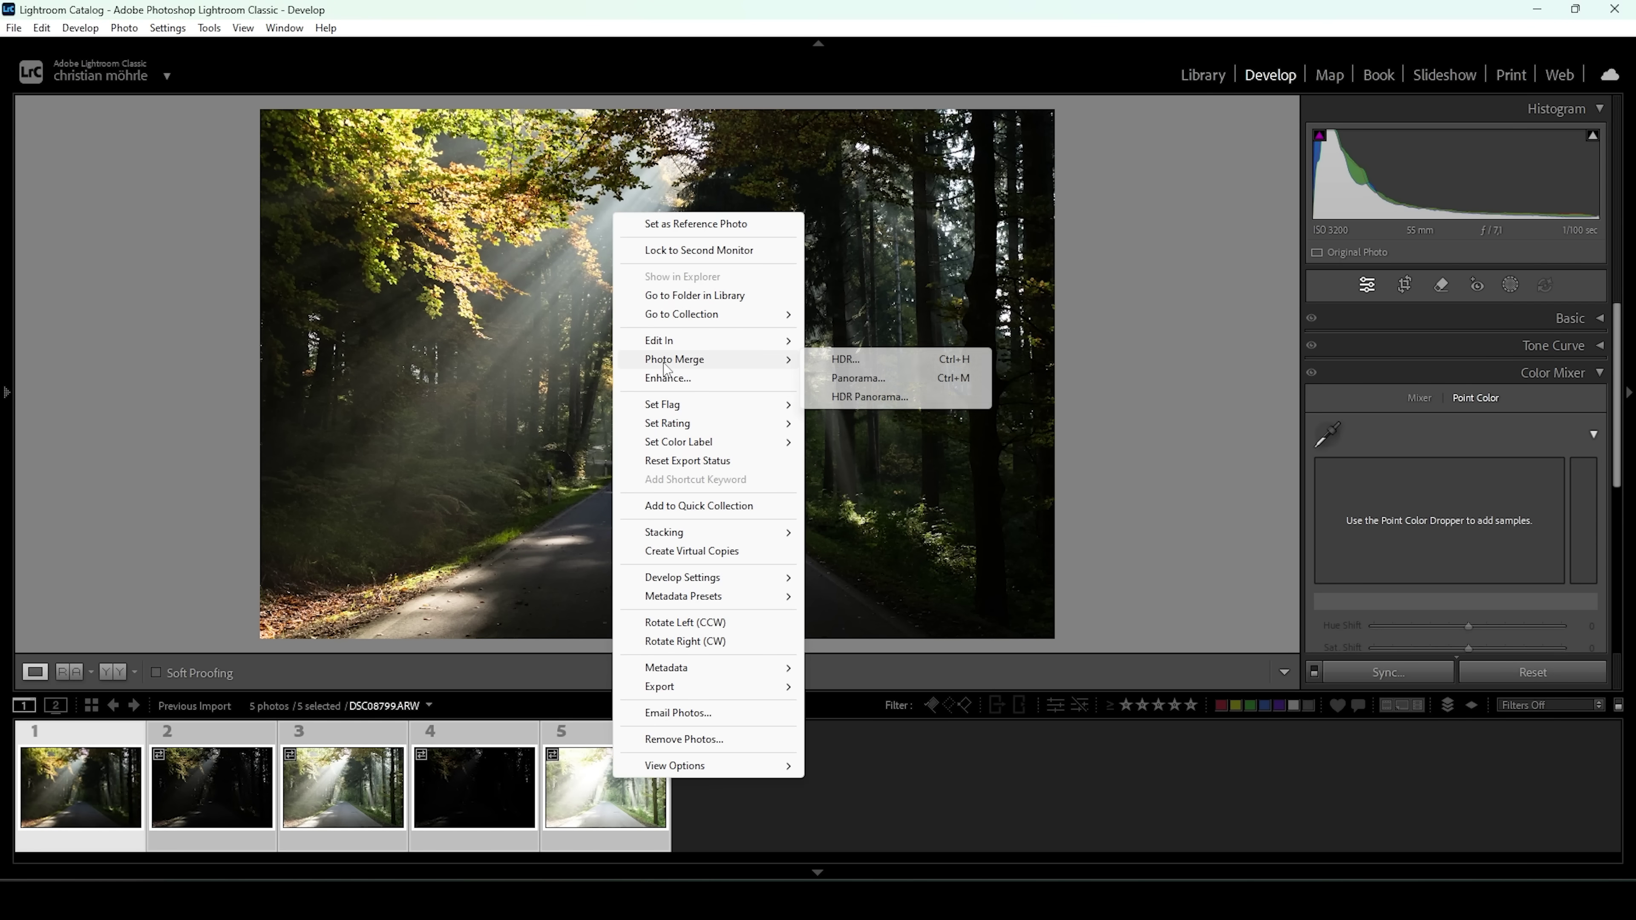
{"action": "left_click", "coordinate": [845, 360]}
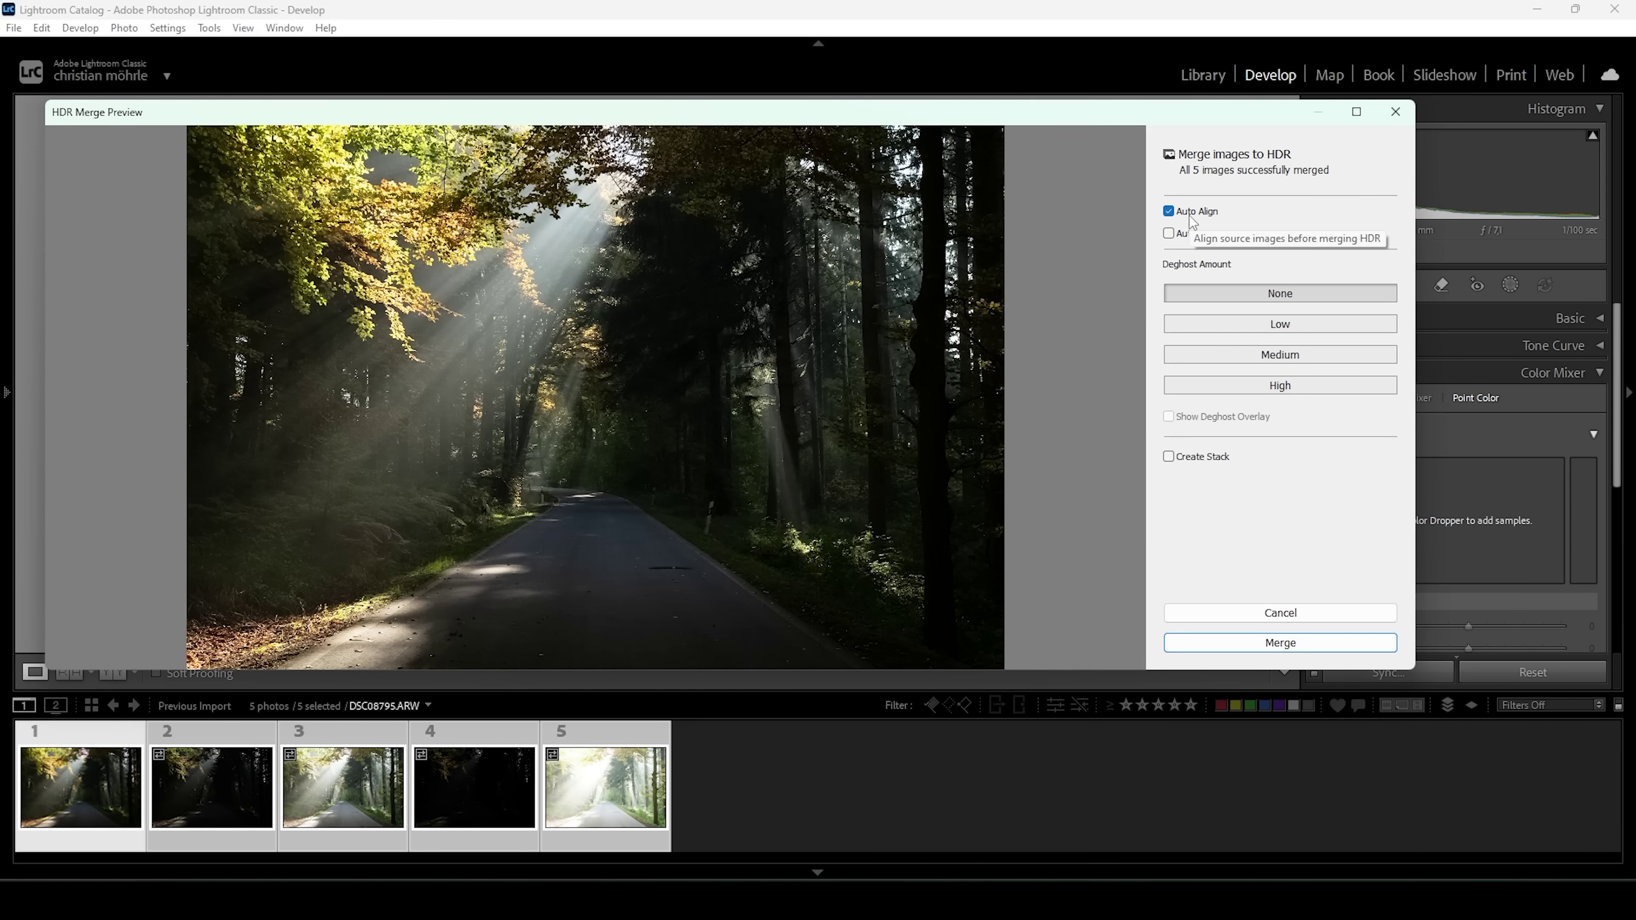
{"action": "left_click", "coordinate": [1291, 645]}
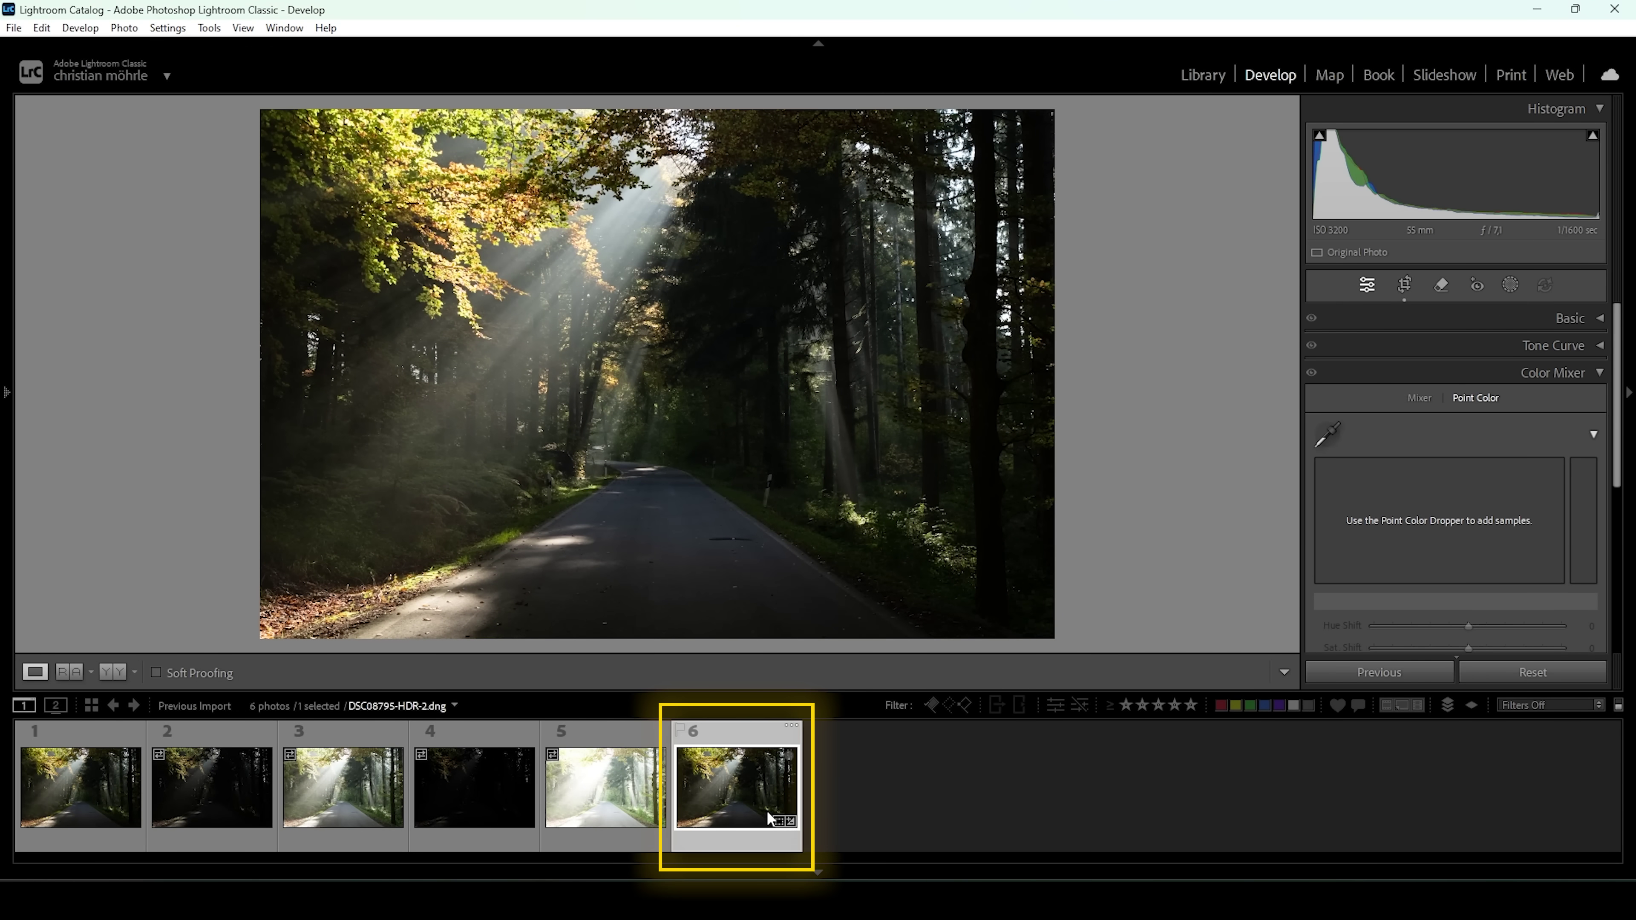
{"action": "left_click", "coordinate": [818, 870]}
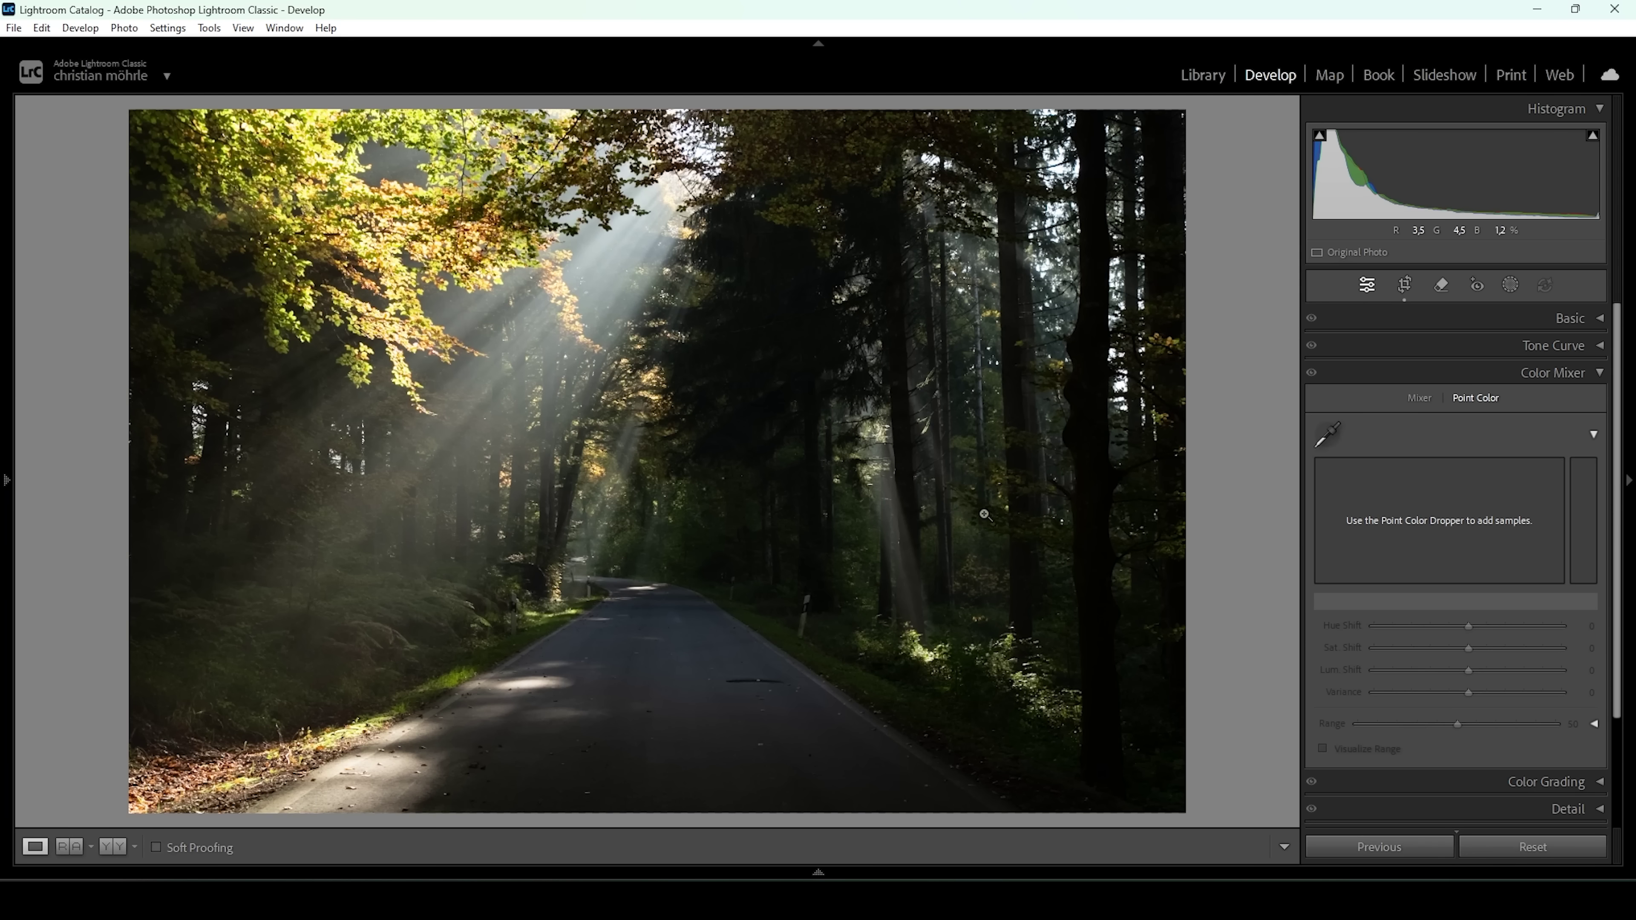
Apply the Adobe Landscape profile in the Basic panel
{"action": "left_click", "coordinate": [1571, 371]}
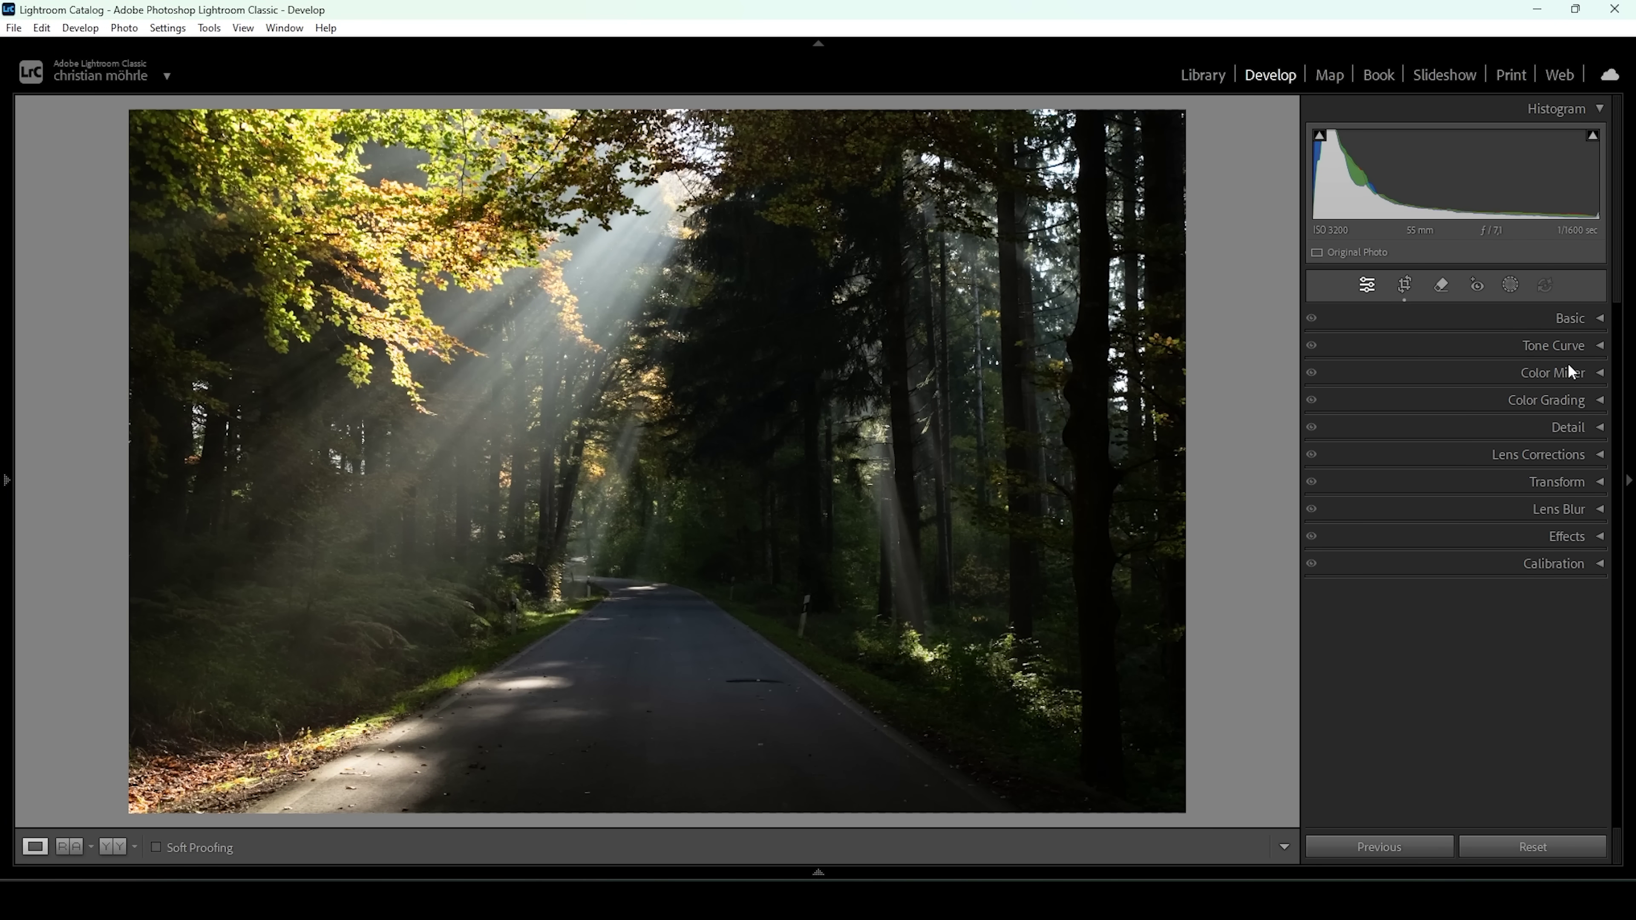
{"action": "left_click", "coordinate": [1509, 319]}
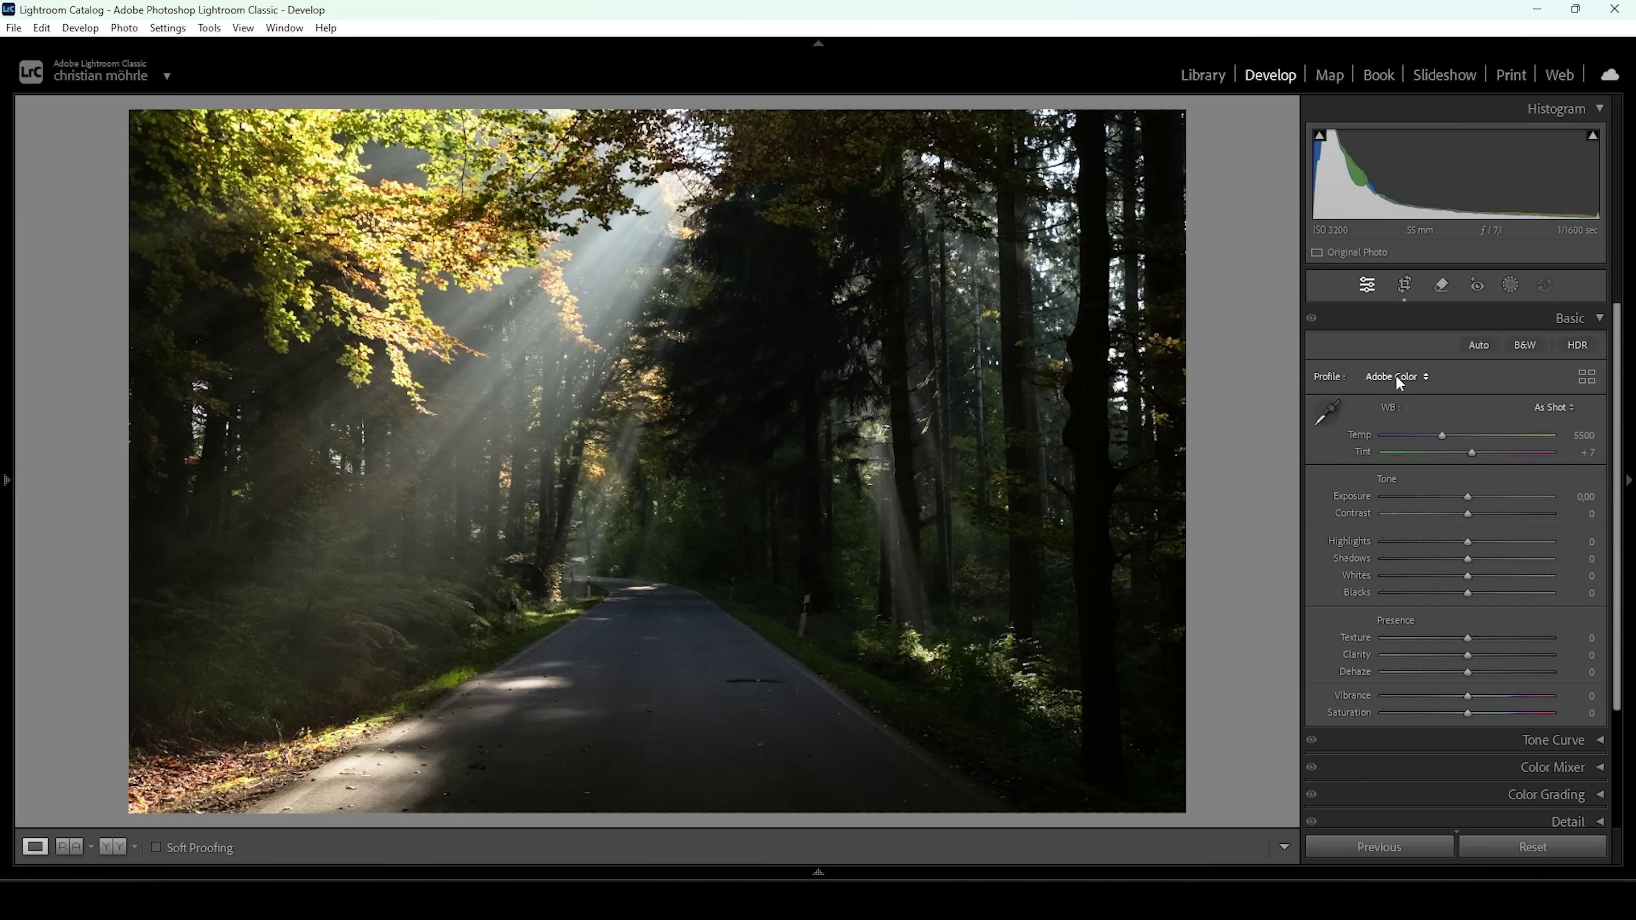
{"action": "left_click", "coordinate": [1397, 377]}
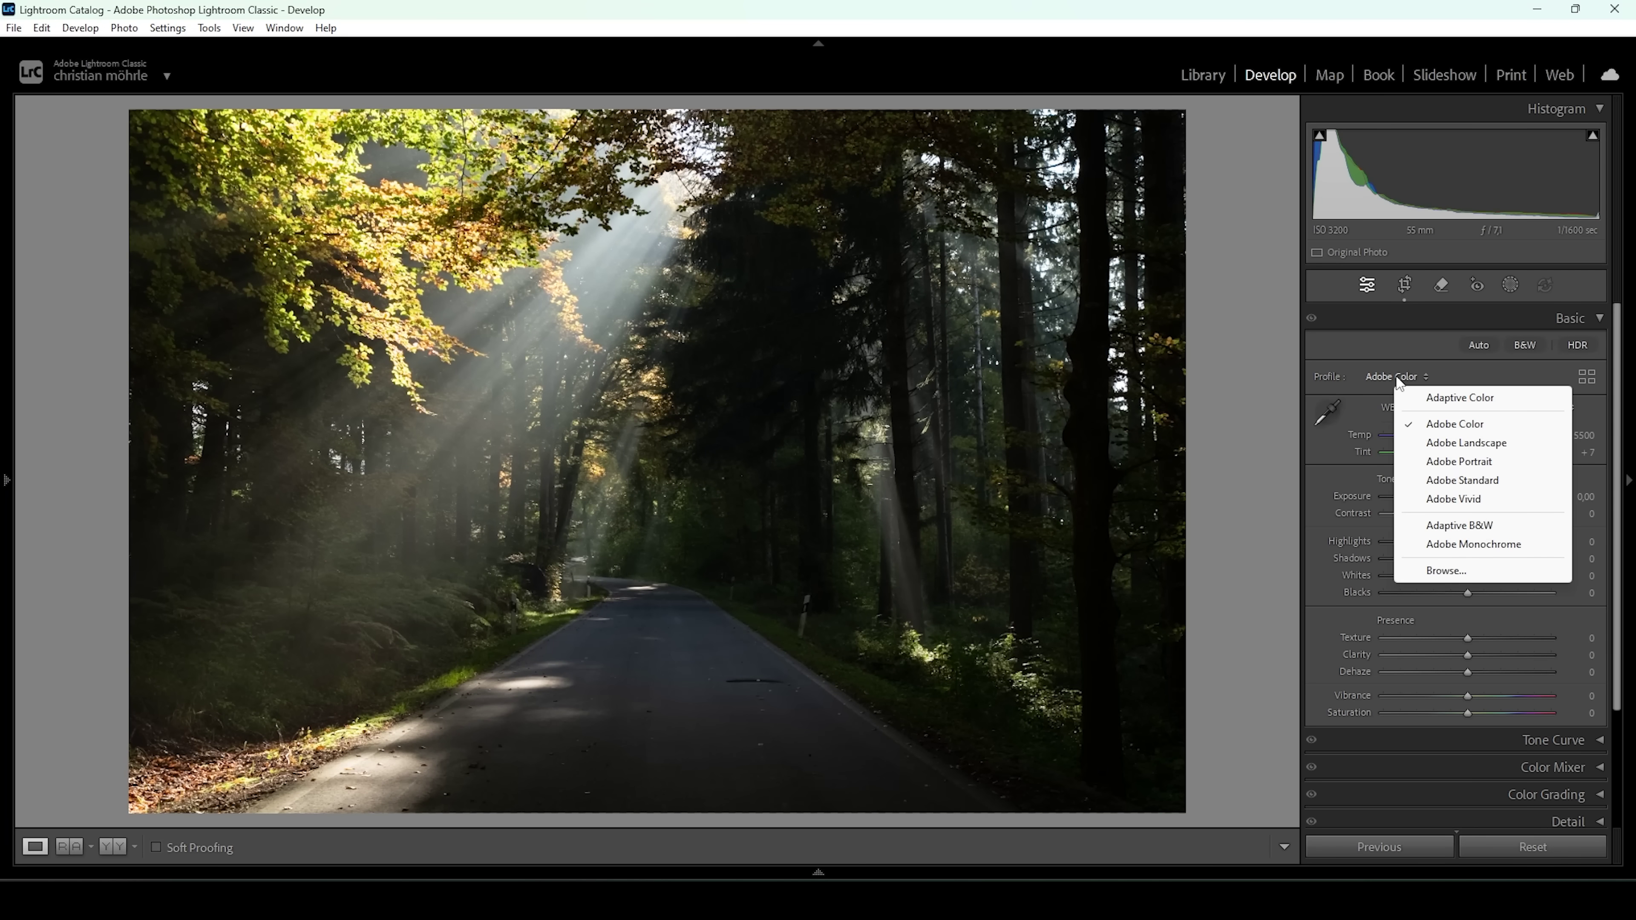
{"action": "left_click", "coordinate": [1444, 442]}
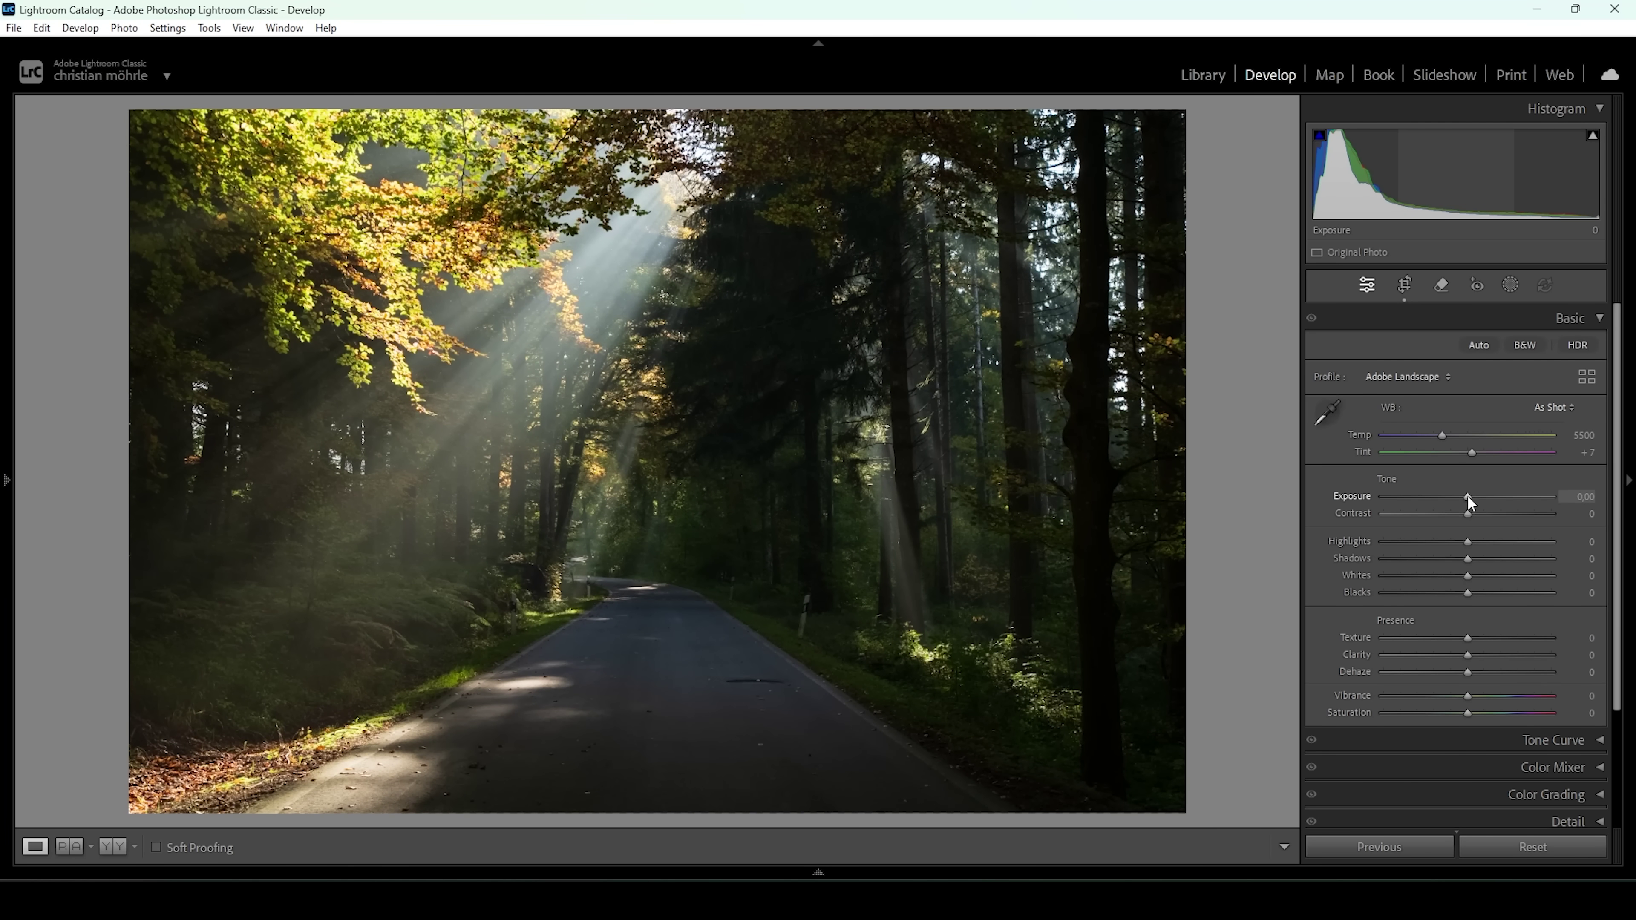
Set exposure +0.61, shadows +21, highlights −81 and whites +7
{"action": "left_click_drag", "start_coordinate": [1468, 495], "coordinate": [1472, 495]}
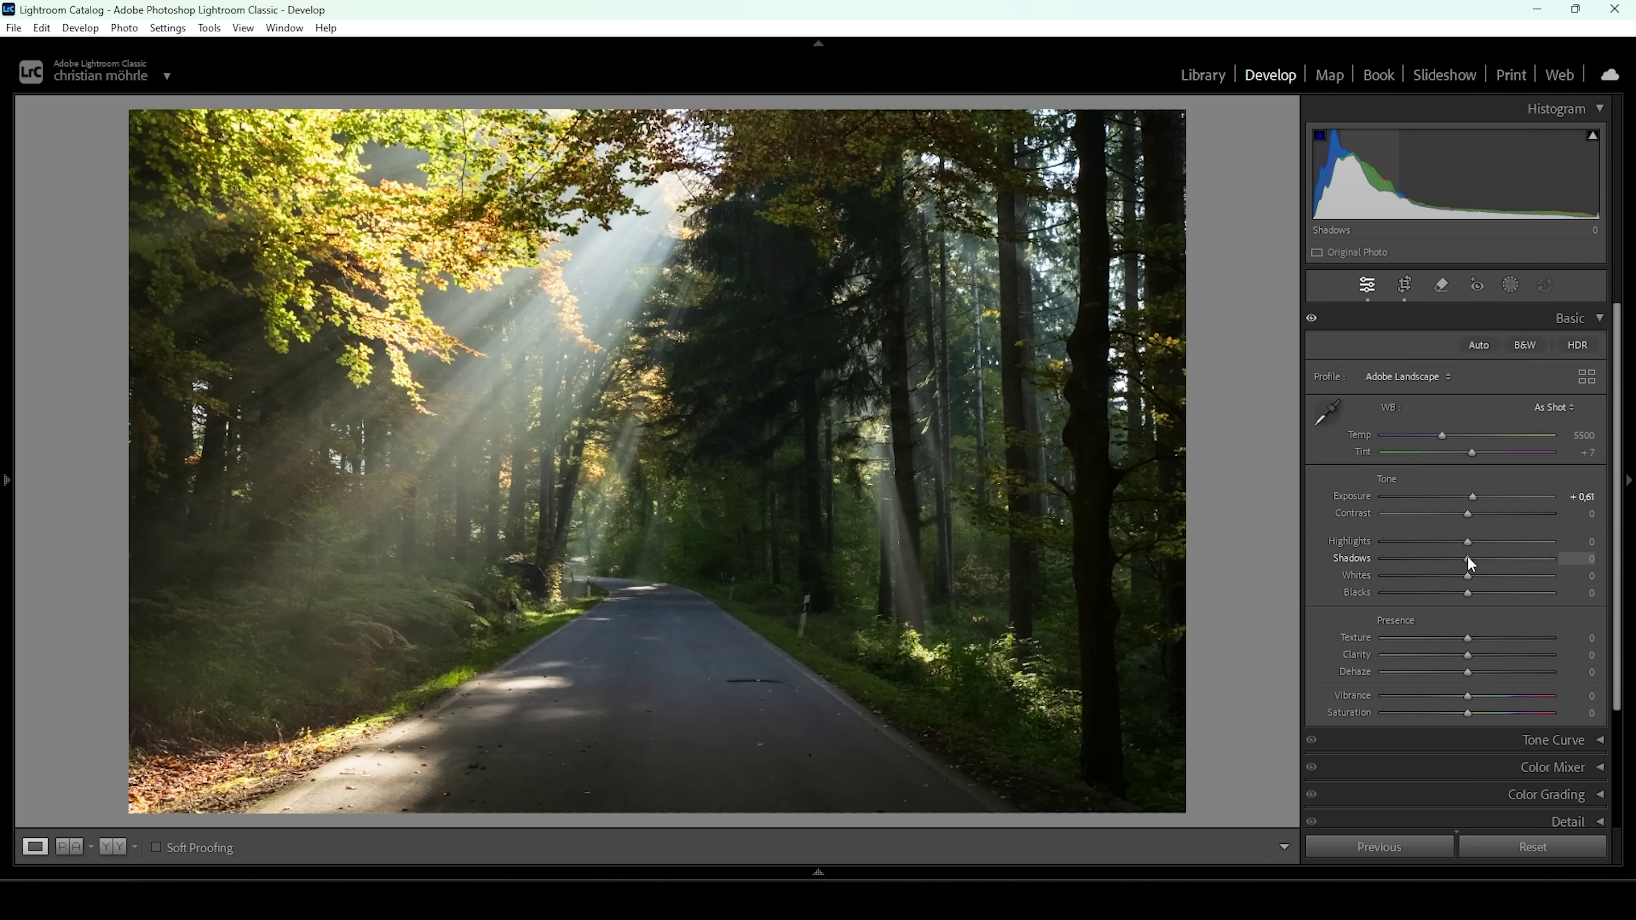
{"action": "mouse_move", "coordinate": [1469, 559]}
{"action": "left_mouse_down"}
{"action": "mouse_move", "coordinate": [1485, 558]}
{"action": "mouse_move", "coordinate": [1469, 592]}
{"action": "left_mouse_up"}
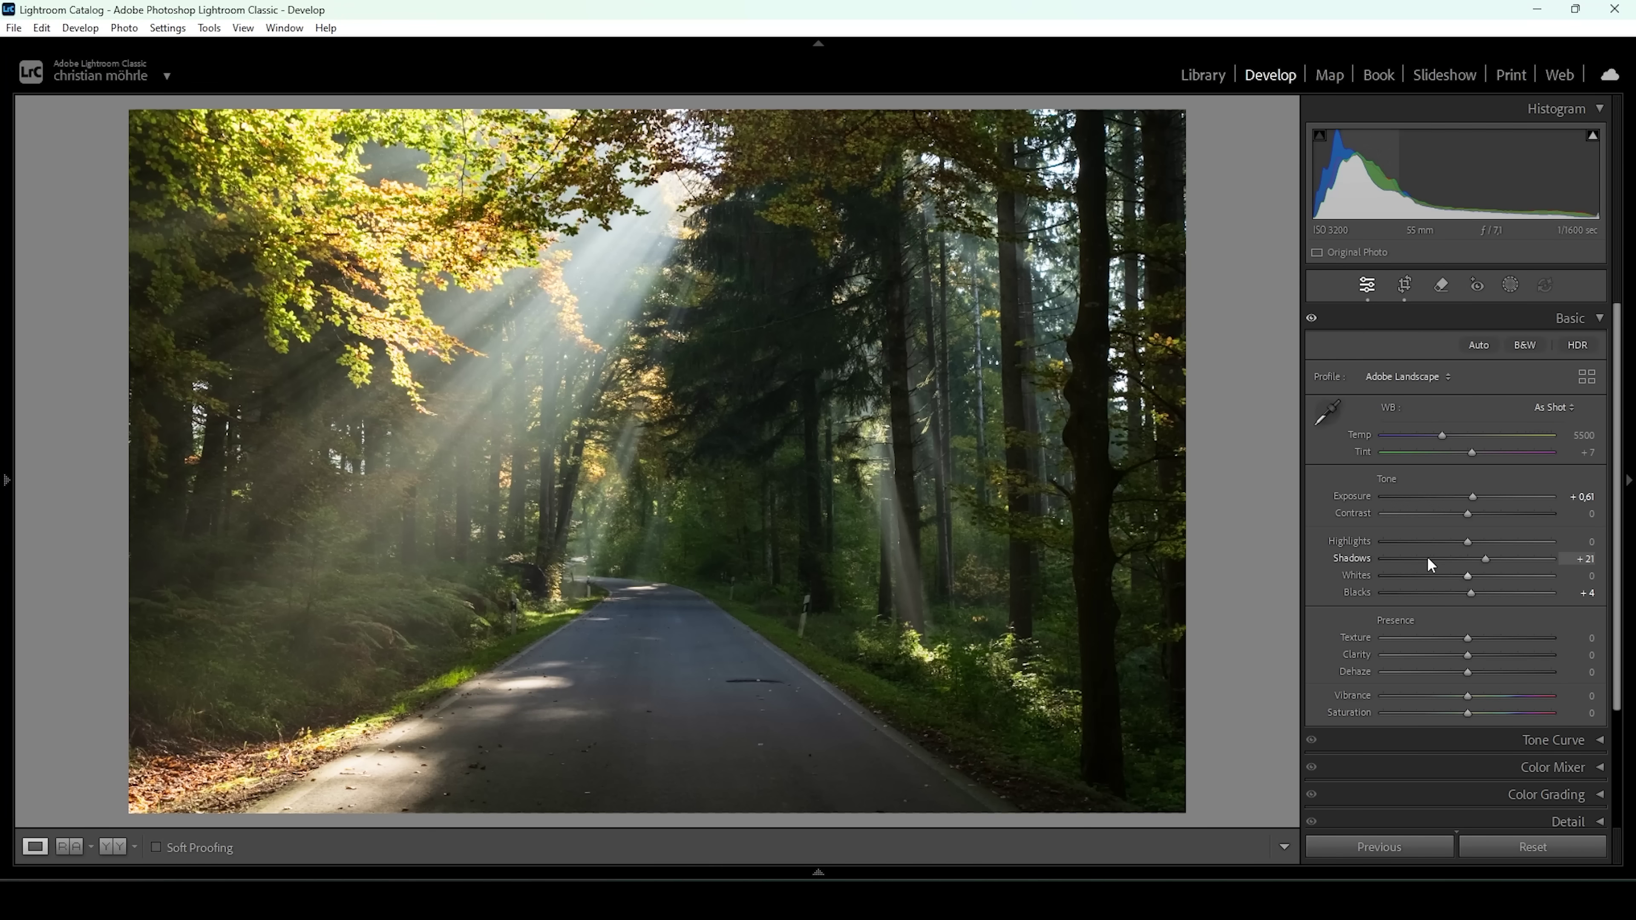
{"action": "left_click_drag", "start_coordinate": [1467, 543], "coordinate": [1401, 545]}
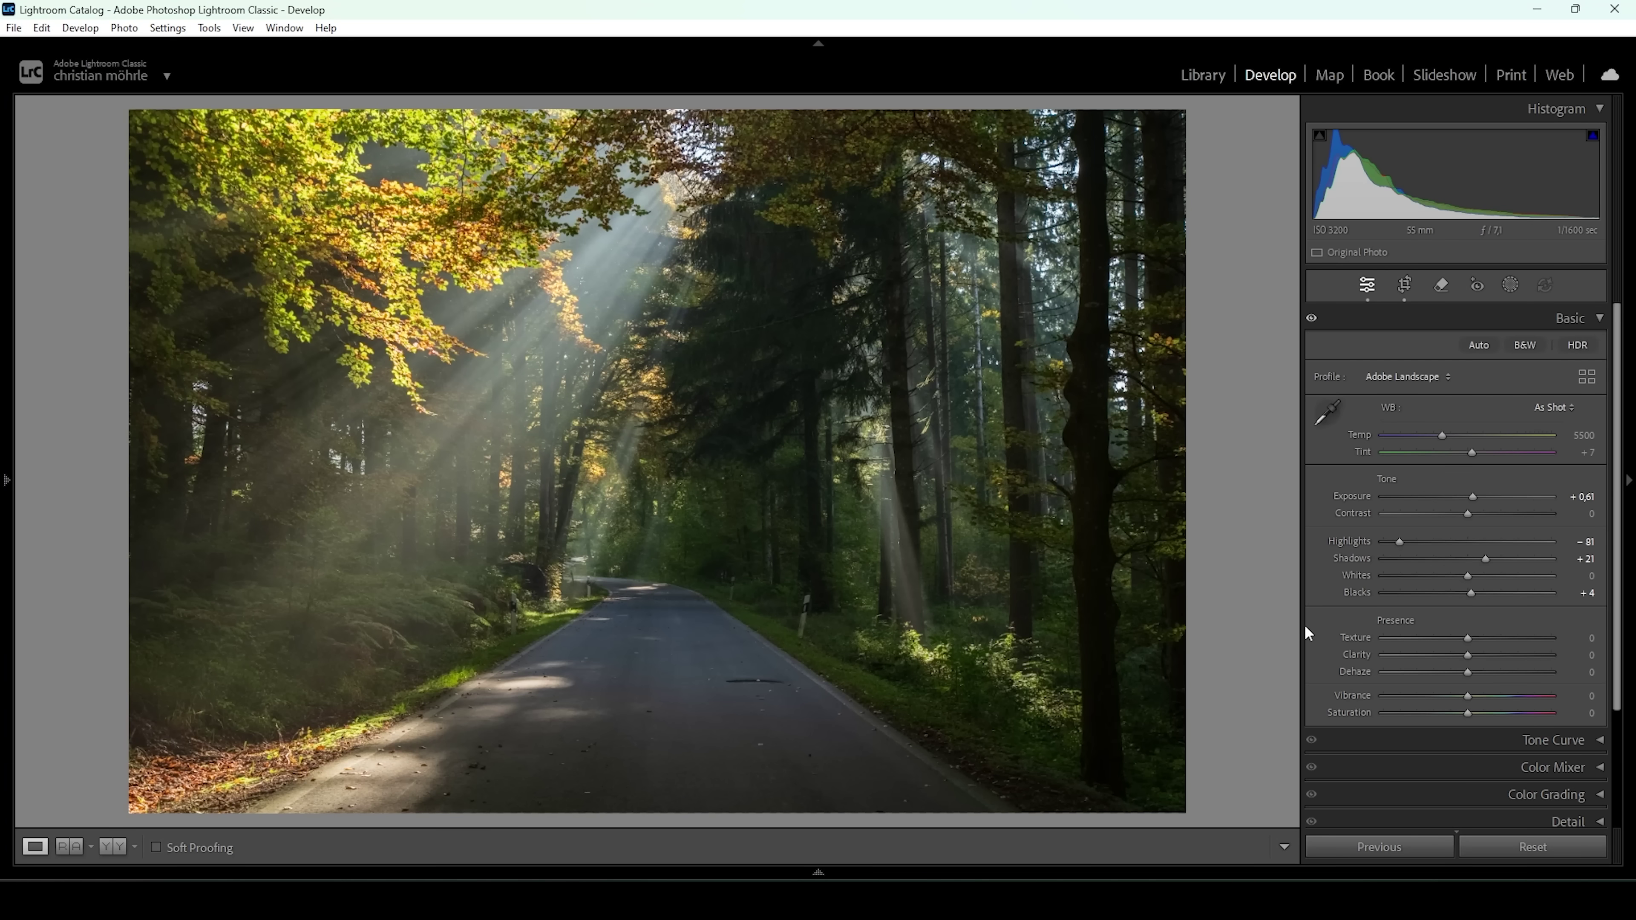
{"action": "left_click_drag", "start_coordinate": [1466, 575], "coordinate": [1471, 577]}
Warm the temperature to 6141, with vibrance +8 and saturation +7
{"action": "left_click", "coordinate": [1443, 437]}
{"action": "left_click_drag", "start_coordinate": [1444, 433], "coordinate": [1453, 434]}
{"action": "left_click_drag", "start_coordinate": [1467, 694], "coordinate": [1477, 696]}
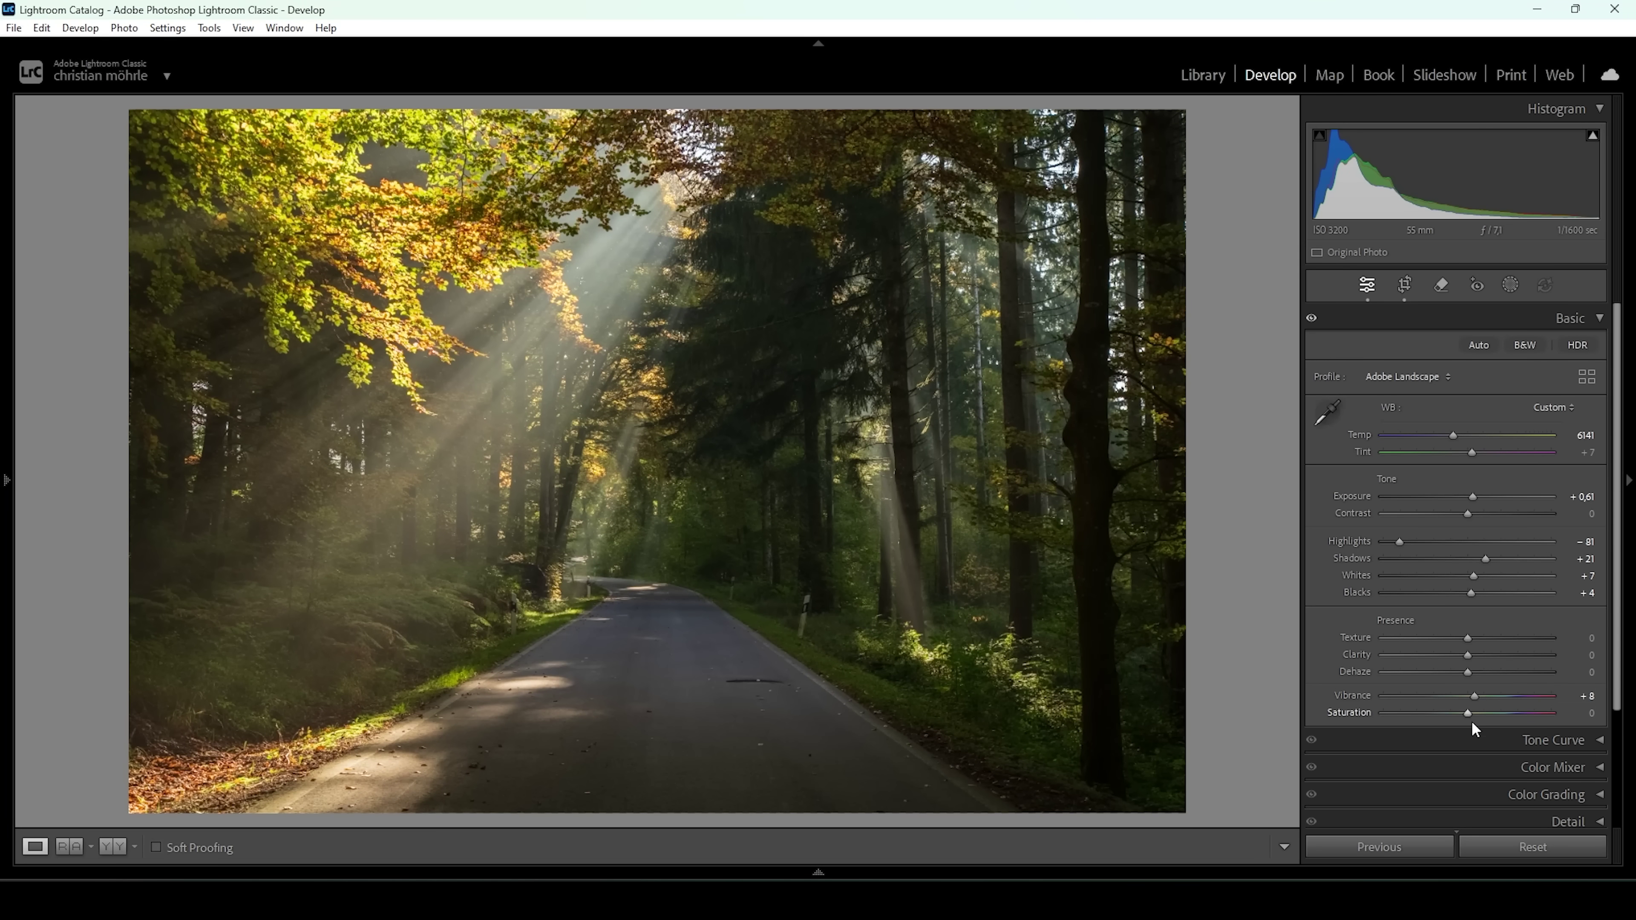
{"action": "left_click_drag", "start_coordinate": [1471, 713], "coordinate": [1473, 713]}
Set texture +6, clarity −4 and dehaze −6
{"action": "left_click_drag", "start_coordinate": [1466, 638], "coordinate": [1473, 638]}
{"action": "left_click_drag", "start_coordinate": [1468, 654], "coordinate": [1465, 653]}
{"action": "left_click_drag", "start_coordinate": [1467, 672], "coordinate": [1461, 679]}
{"action": "left_click", "coordinate": [121, 849]}
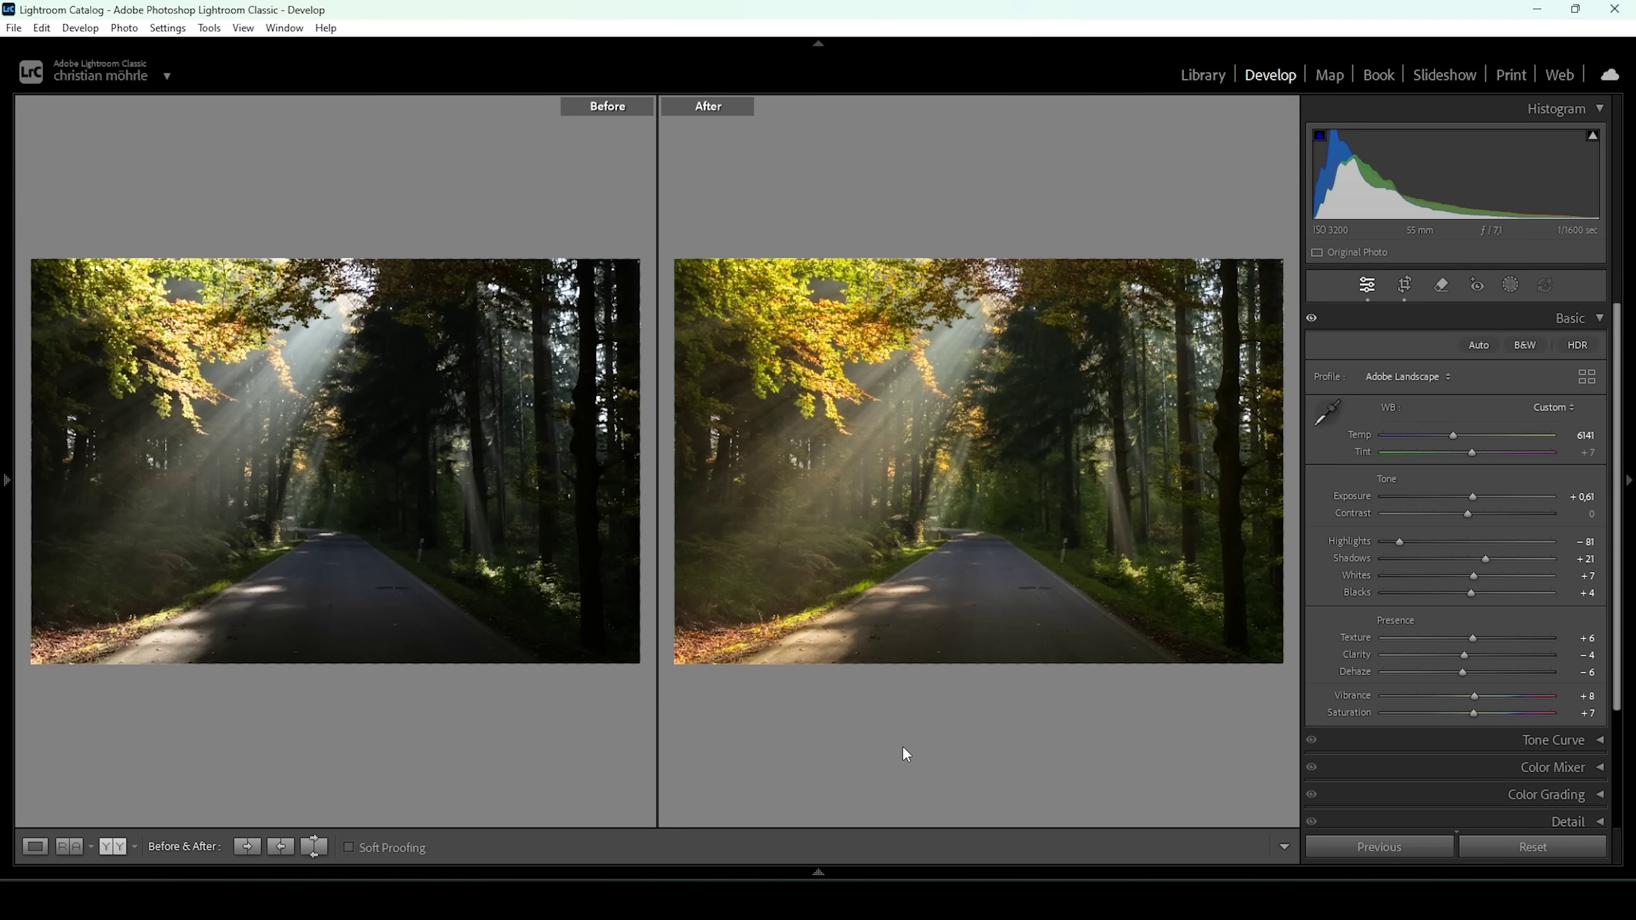
{"action": "key", "text": "y"}
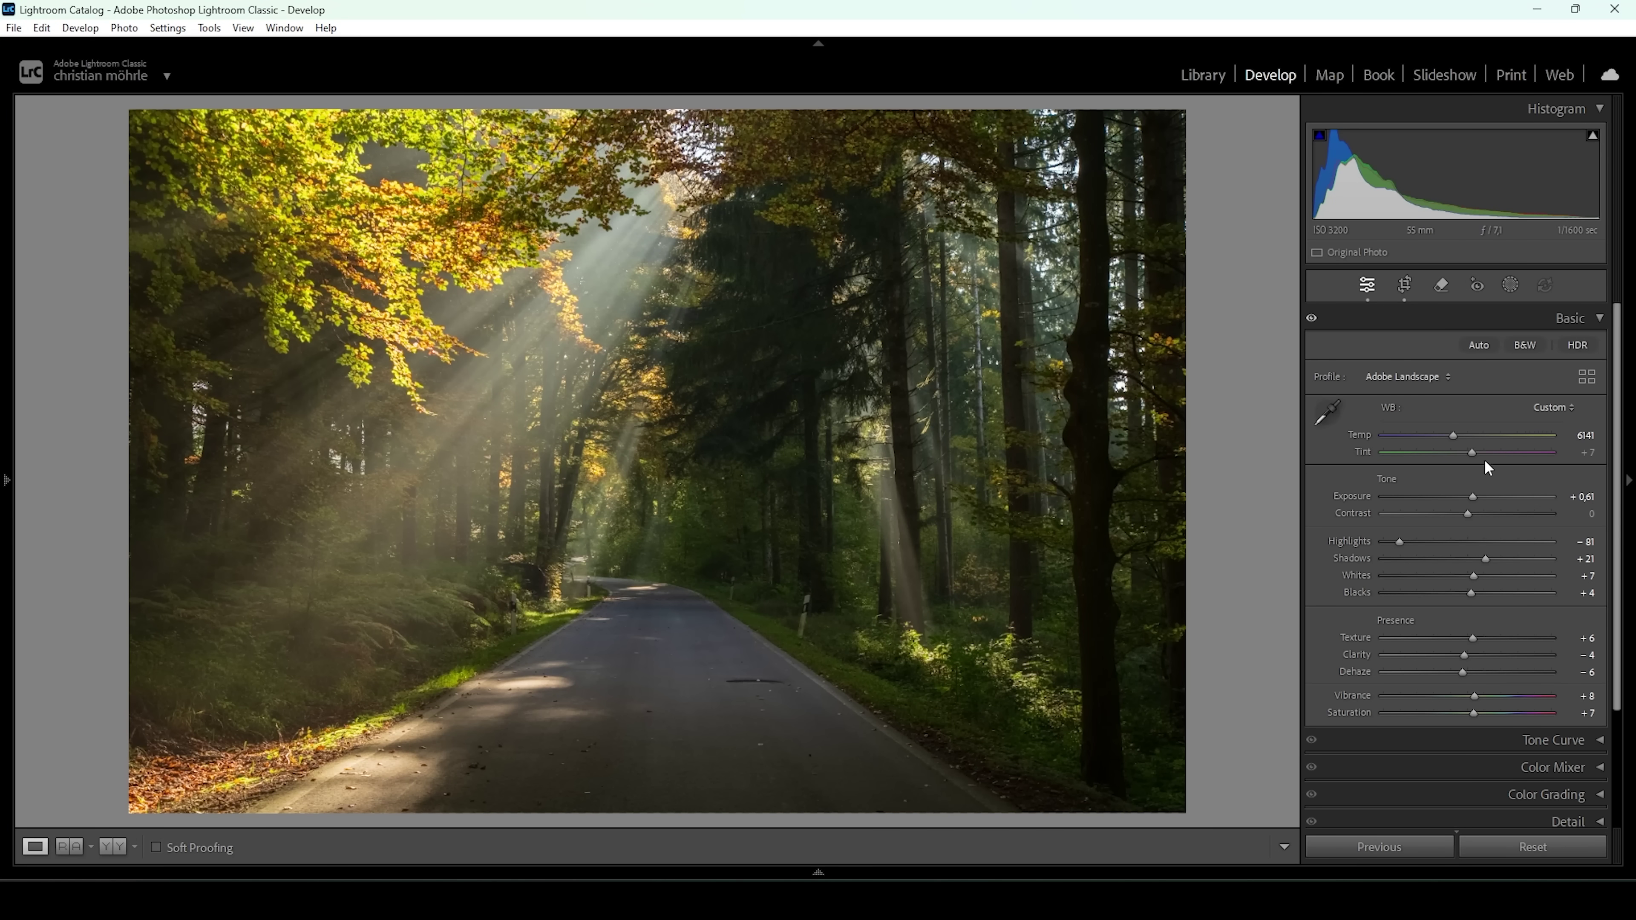
Add a linear gradient mask over the photo's left side where the light rays fall
{"action": "left_click", "coordinate": [1511, 288]}
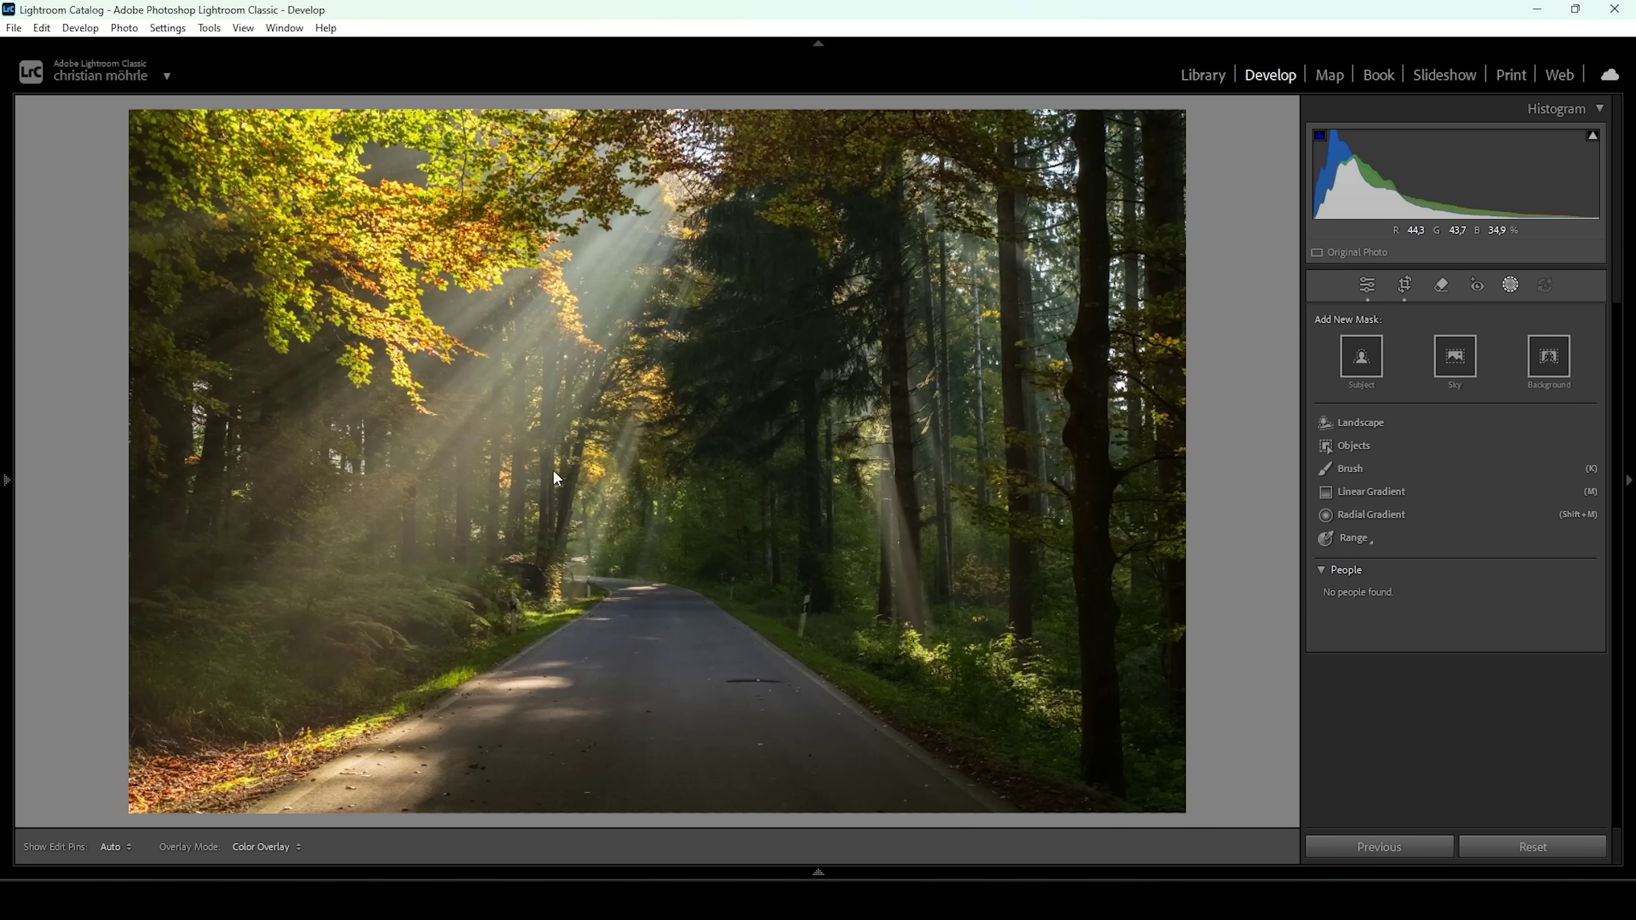
{"action": "left_click", "coordinate": [1361, 494]}
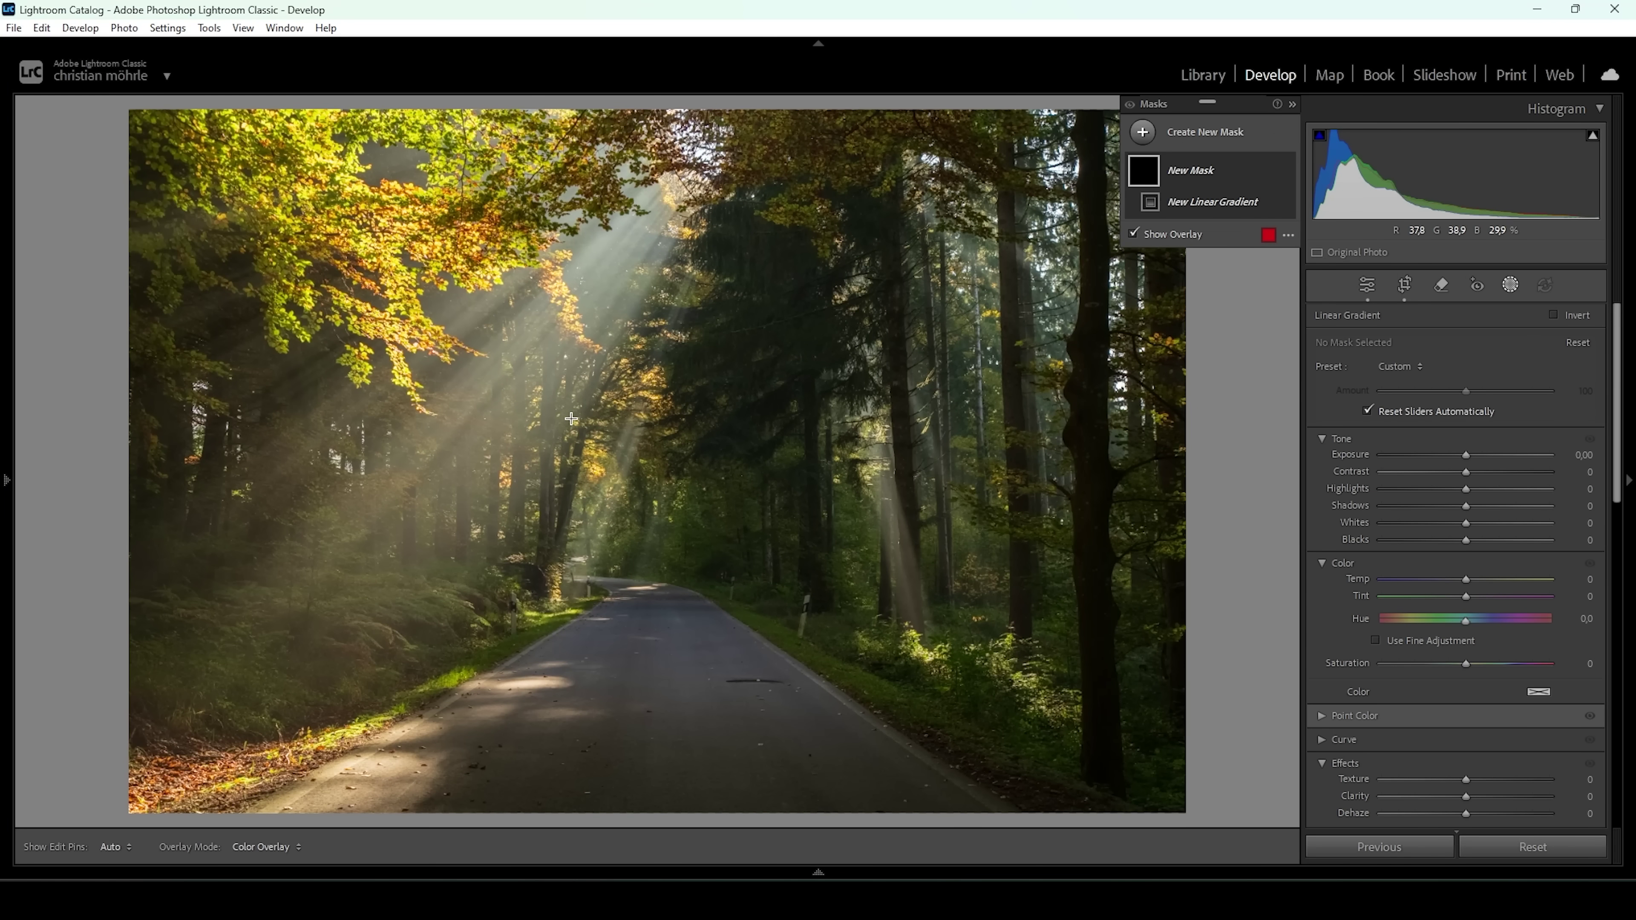
{"action": "left_click_drag", "start_coordinate": [556, 419], "coordinate": [592, 436]}
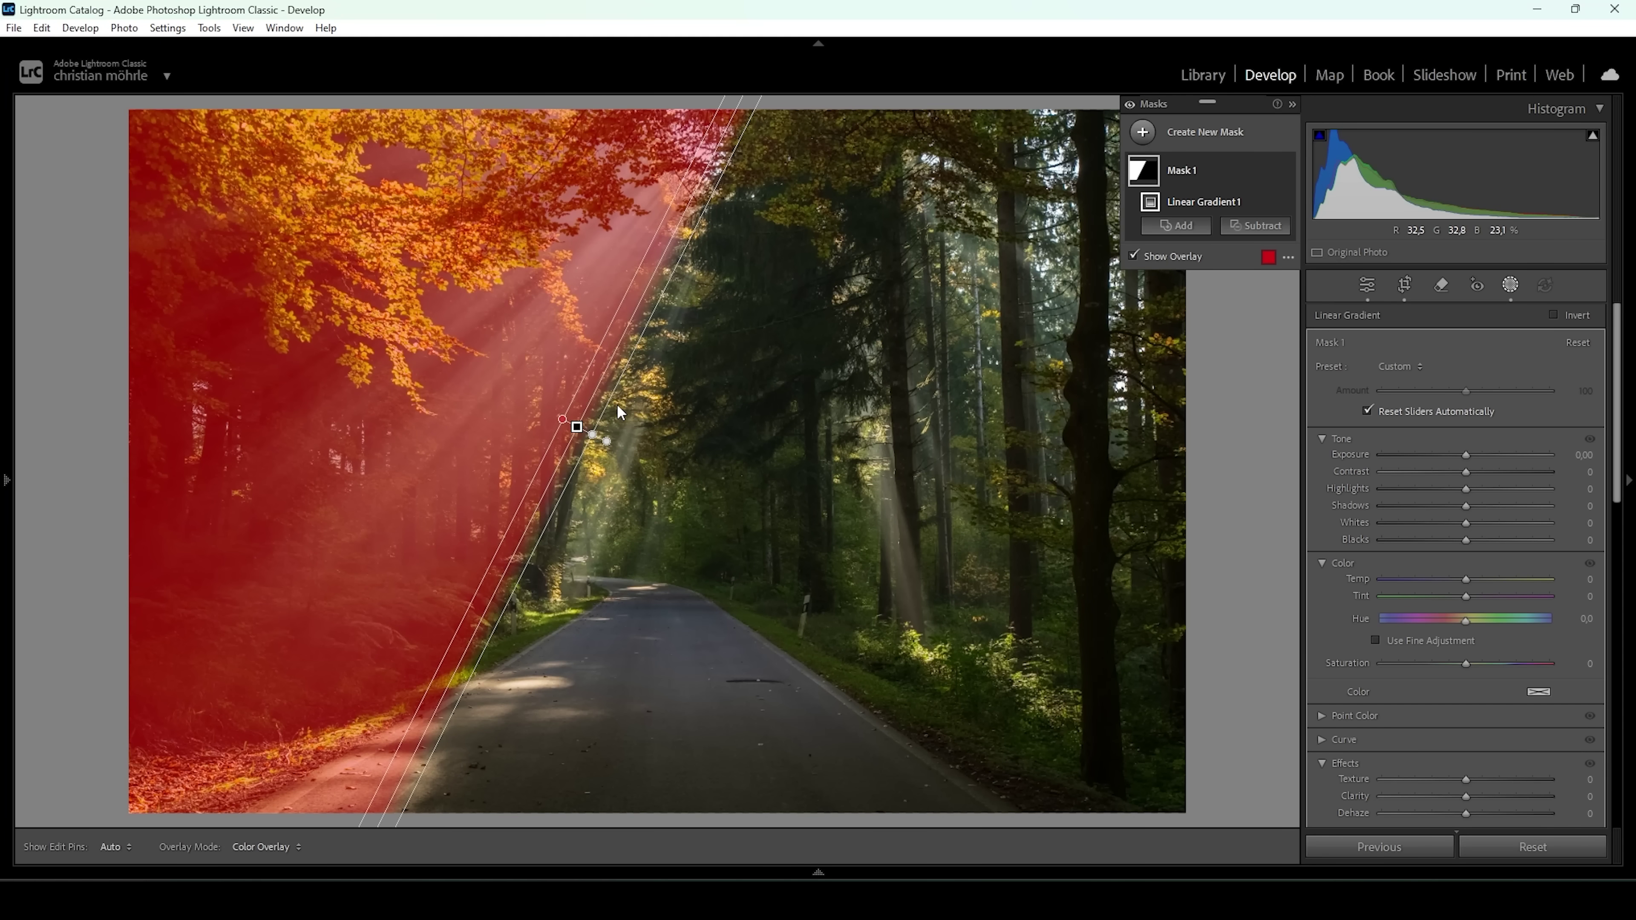
Subtract a linear gradient from Mask 1 to remove the treetops
{"action": "left_click", "coordinate": [1256, 225]}
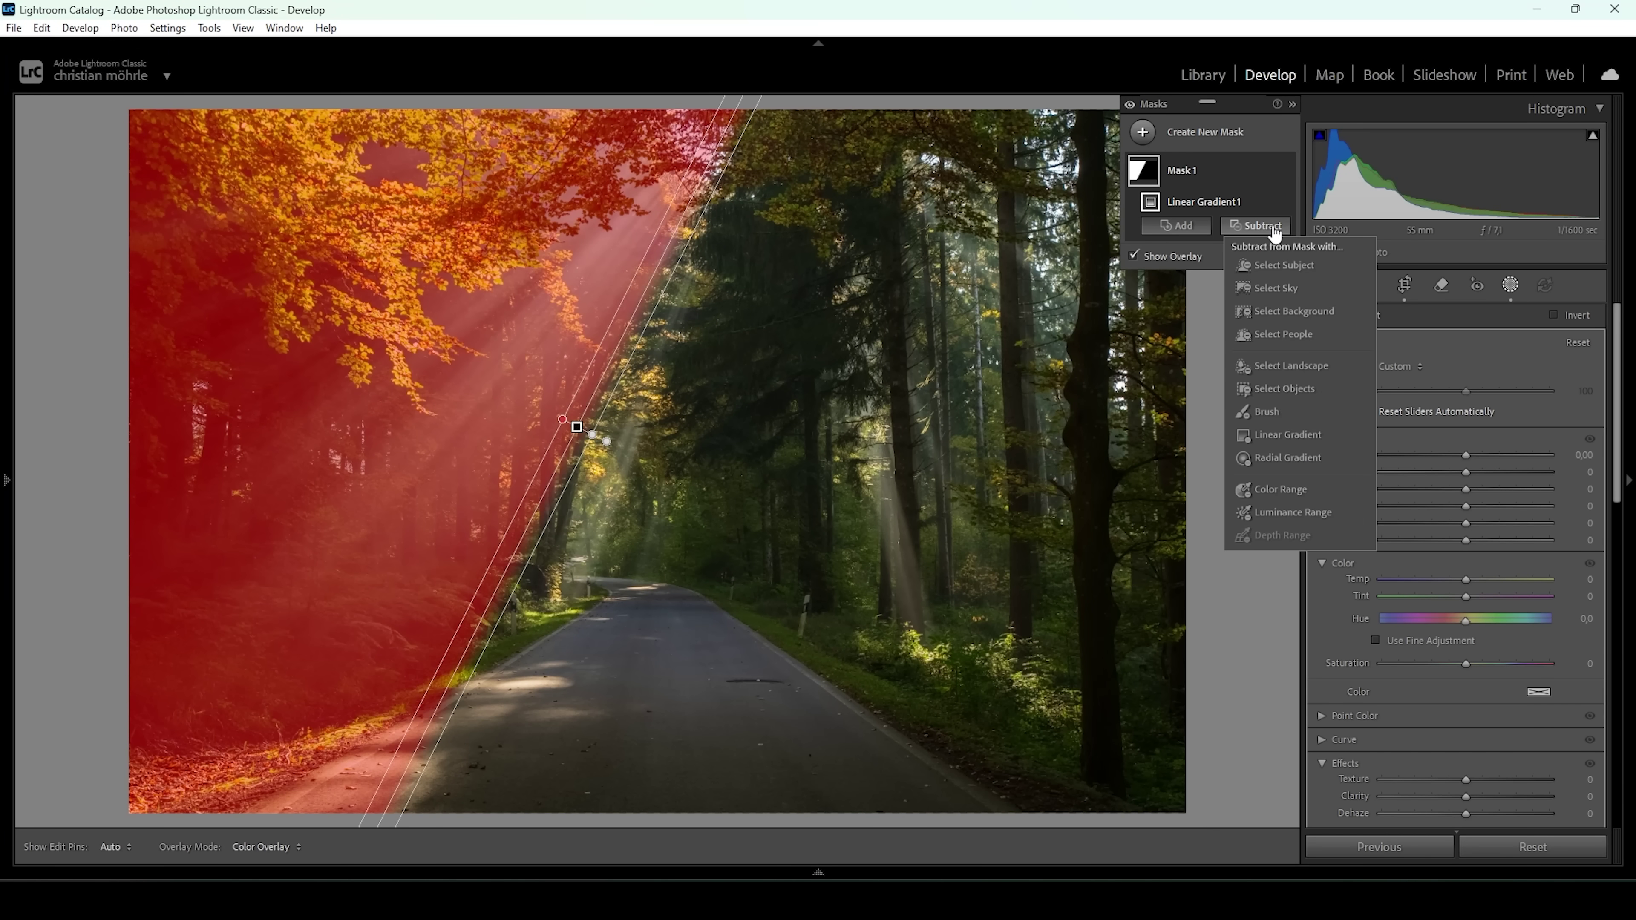
{"action": "left_click", "coordinate": [1277, 436]}
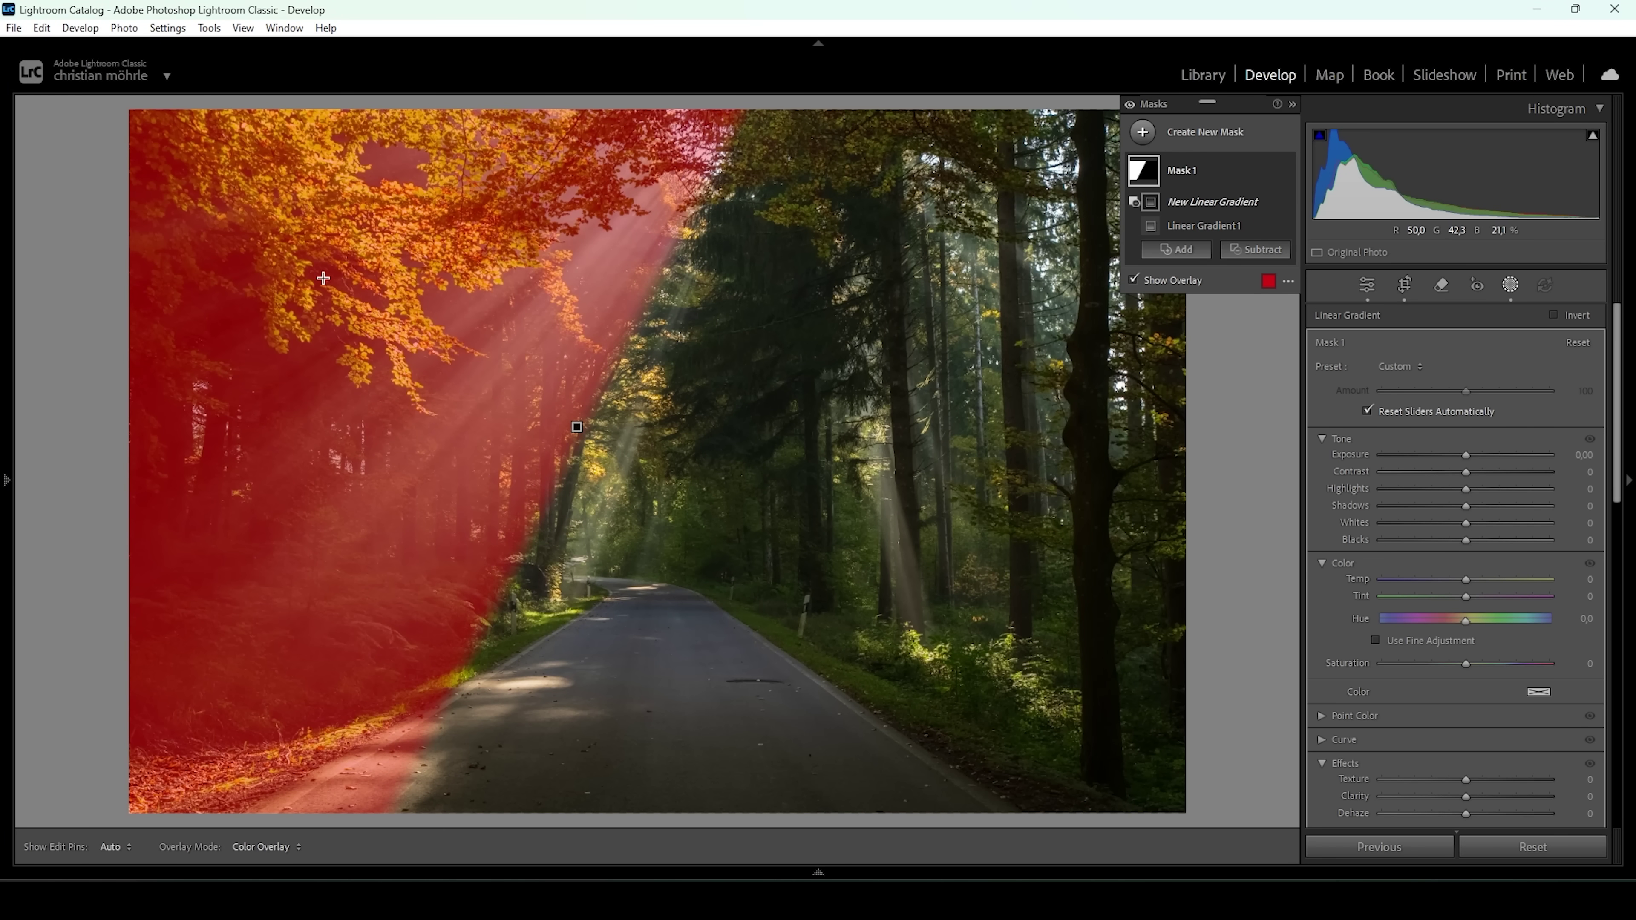
{"action": "left_click_drag", "start_coordinate": [323, 274], "coordinate": [421, 423]}
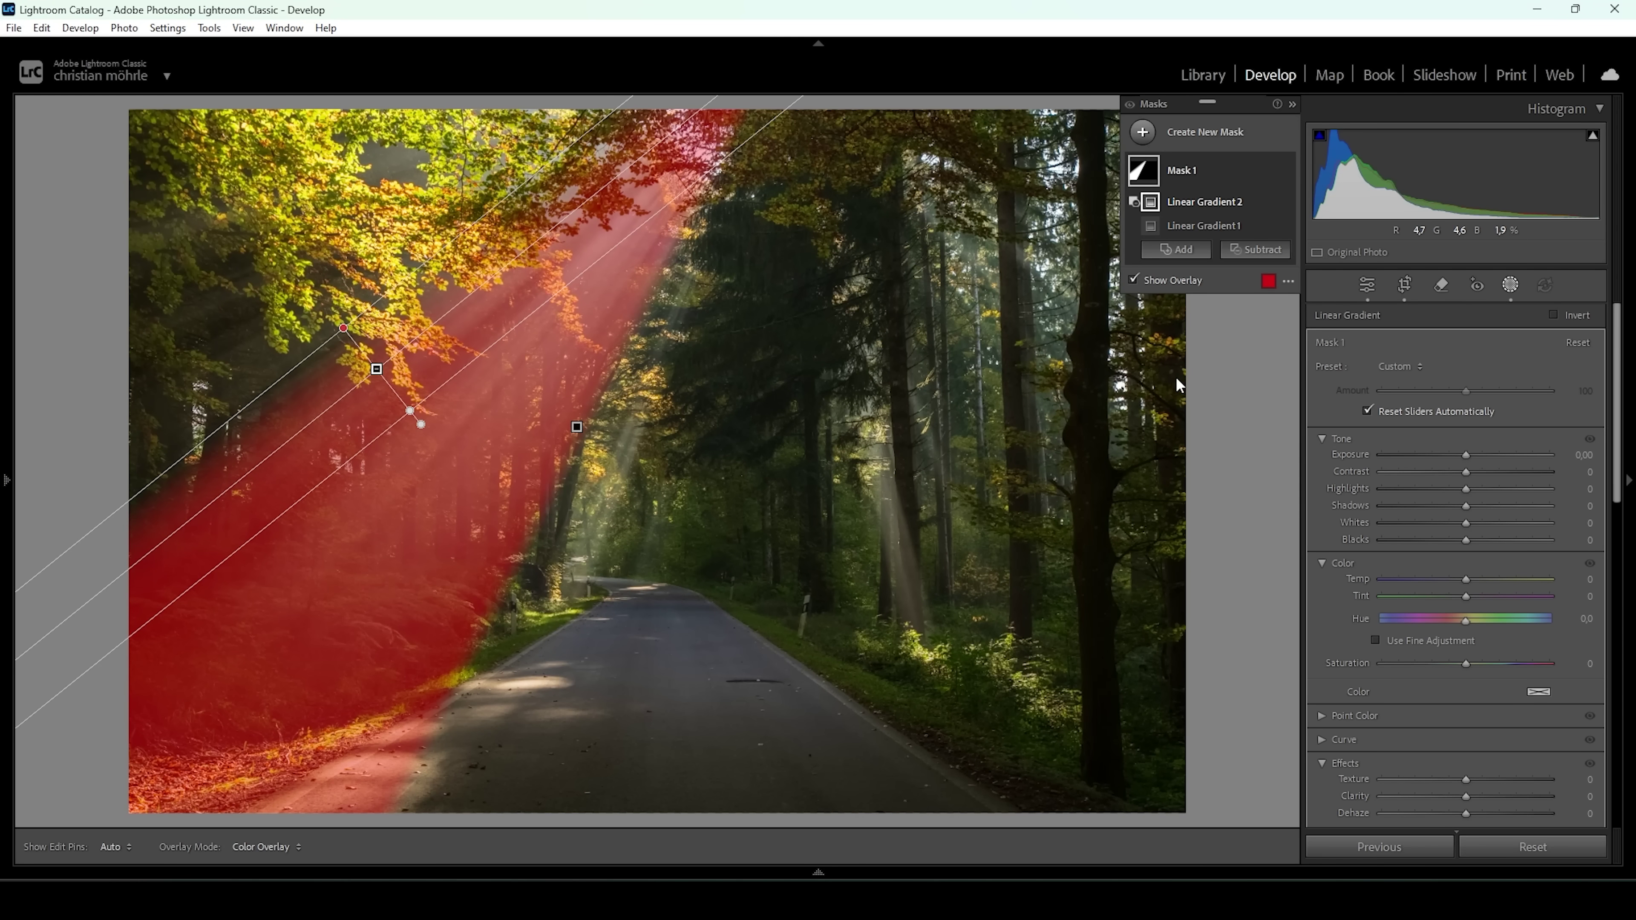
Subtract a second linear gradient to remove the lower-left foreground from Mask 1
{"action": "left_click", "coordinate": [1266, 251]}
{"action": "left_click", "coordinate": [1282, 465]}
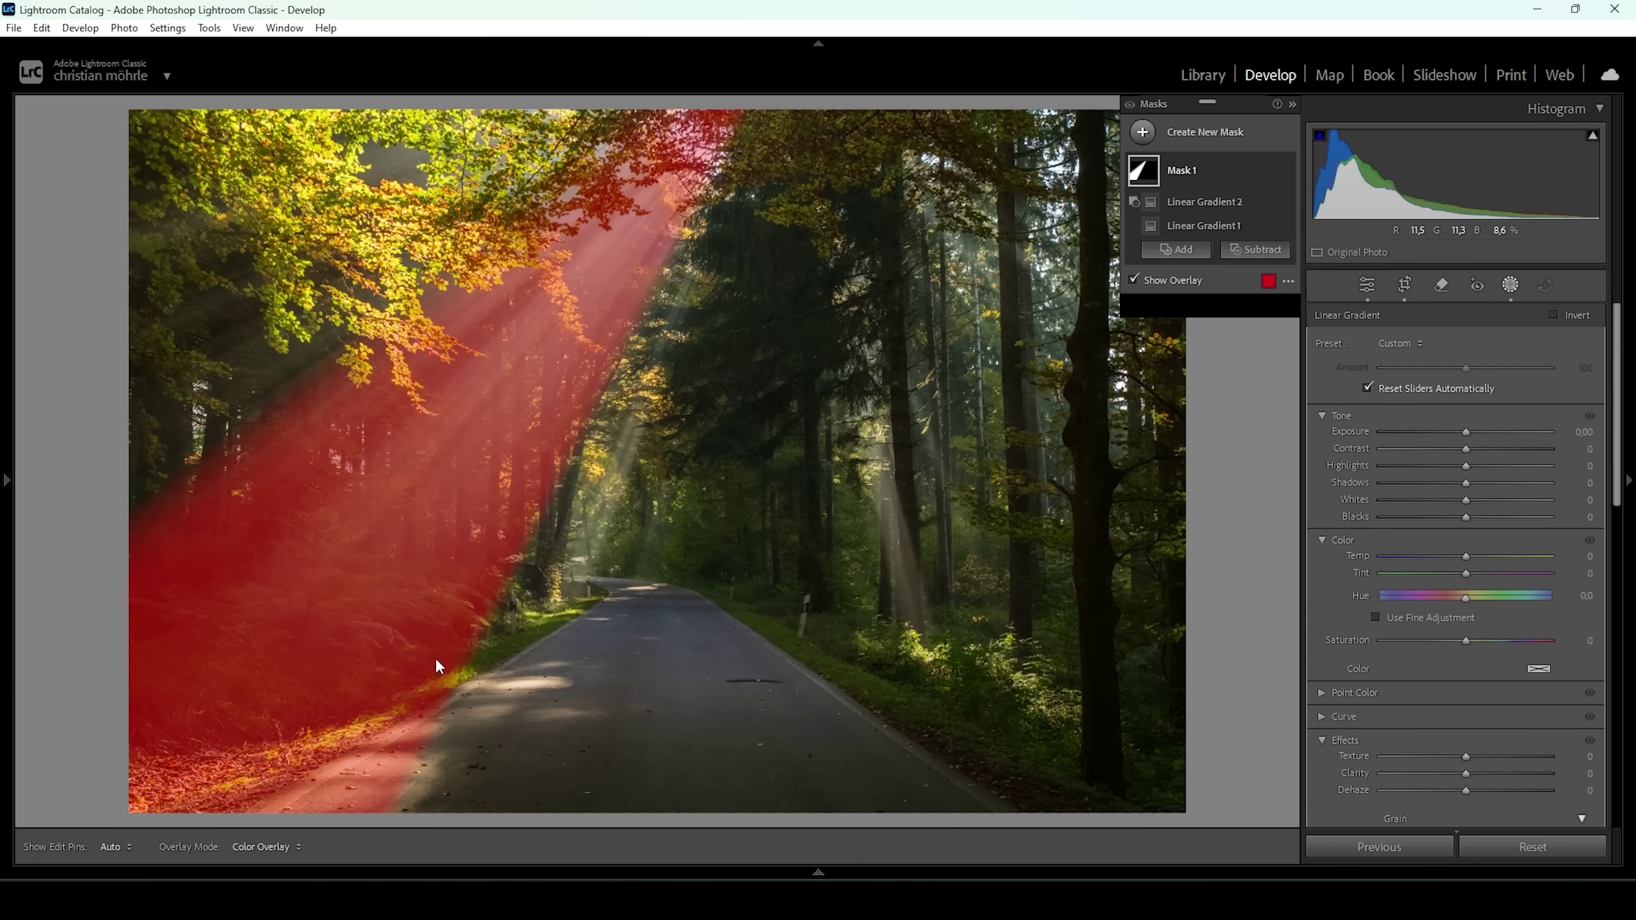
{"action": "left_click_drag", "start_coordinate": [226, 744], "coordinate": [450, 334]}
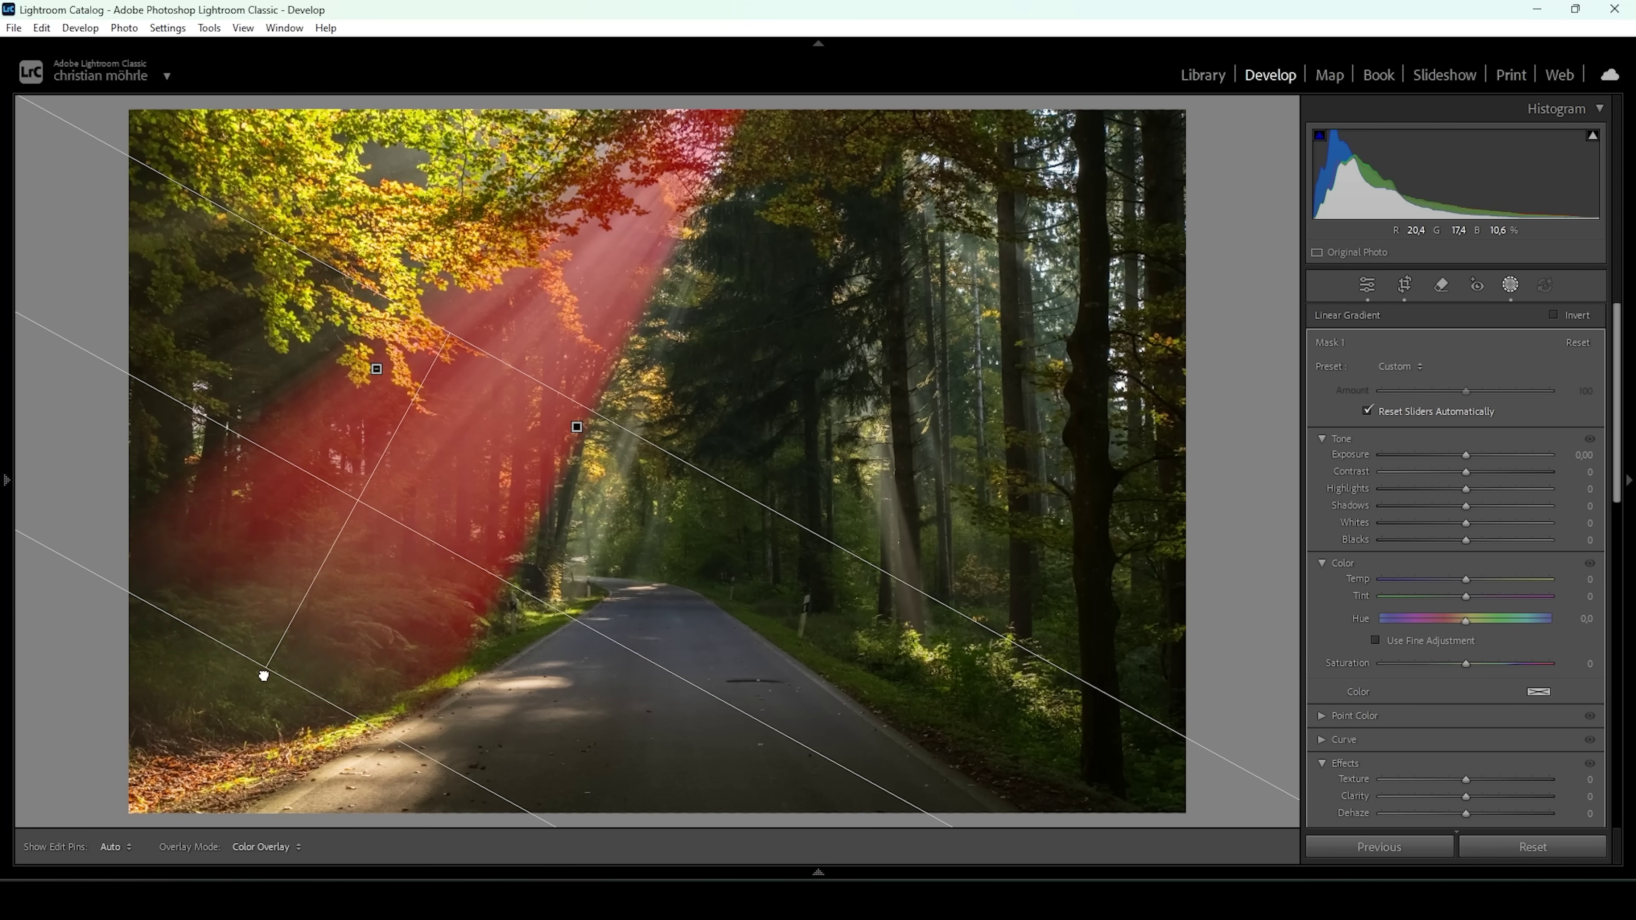
{"action": "left_click_drag", "start_coordinate": [453, 329], "coordinate": [547, 264]}
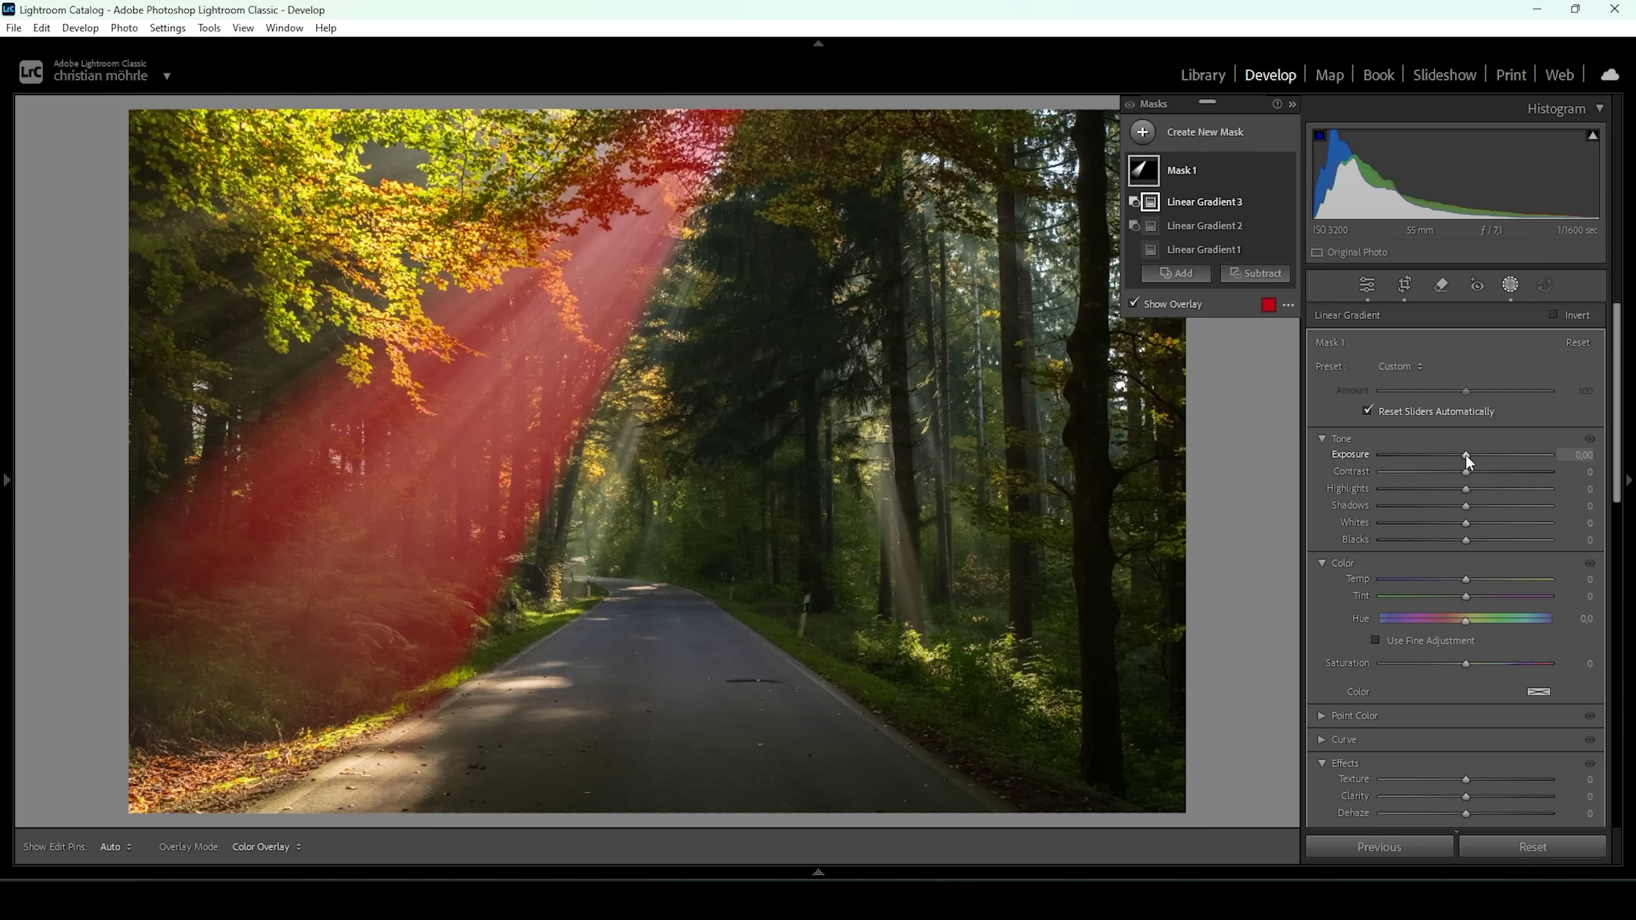
Give Mask 1 exposure 0.36 and dehaze −20
{"action": "left_click_drag", "start_coordinate": [1467, 460], "coordinate": [1472, 455]}
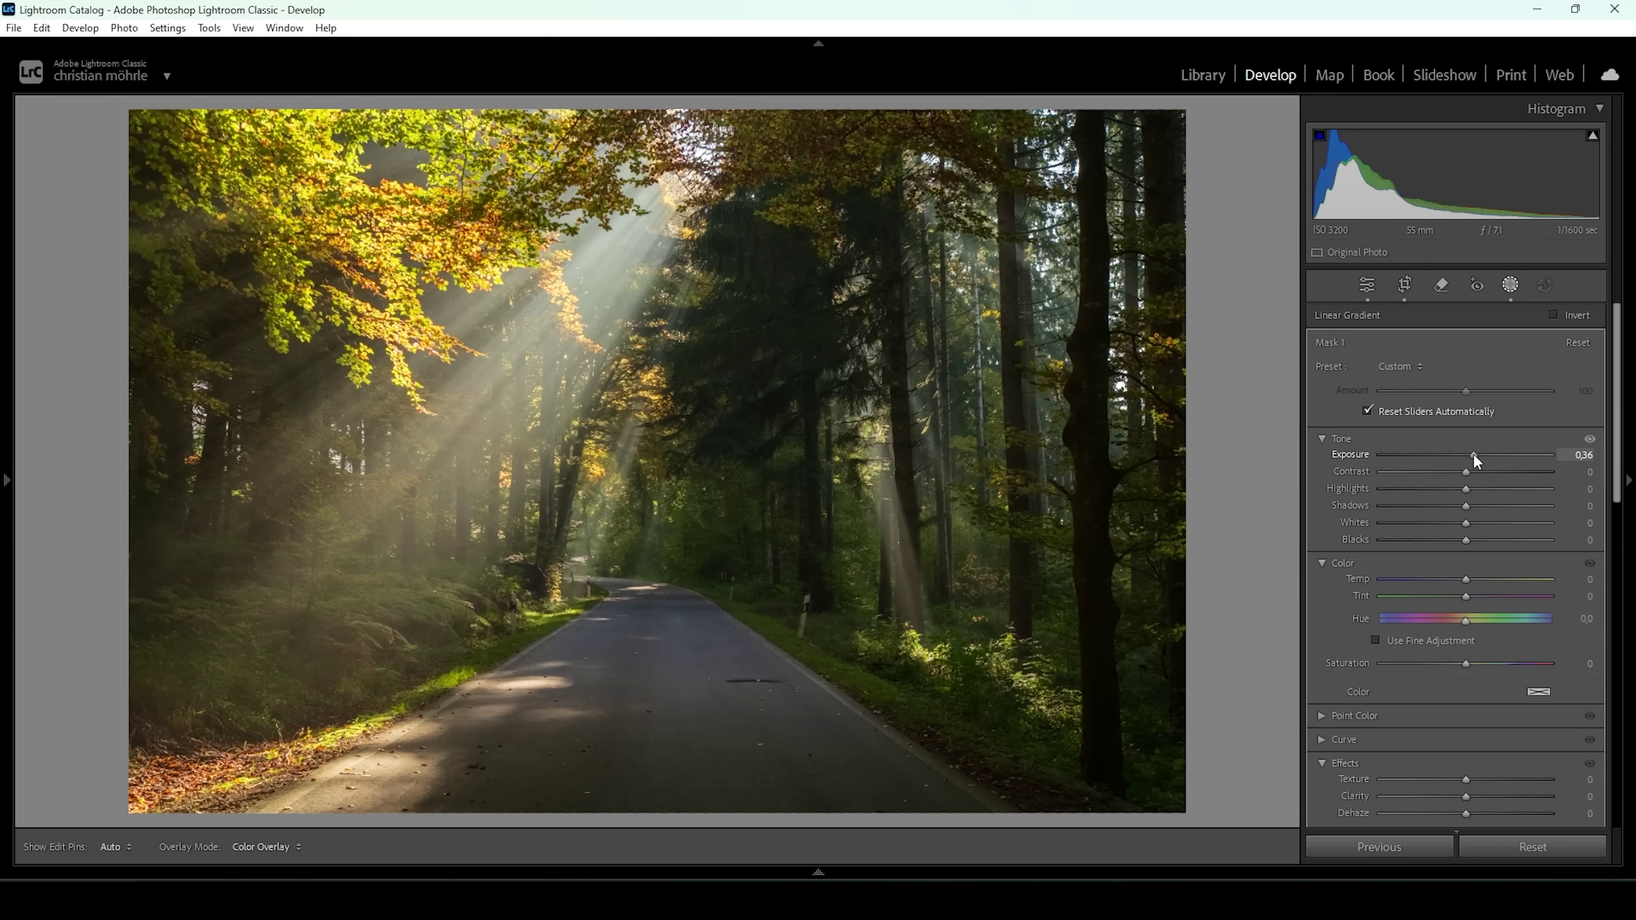
{"action": "left_click_drag", "start_coordinate": [1474, 455], "coordinate": [1473, 454]}
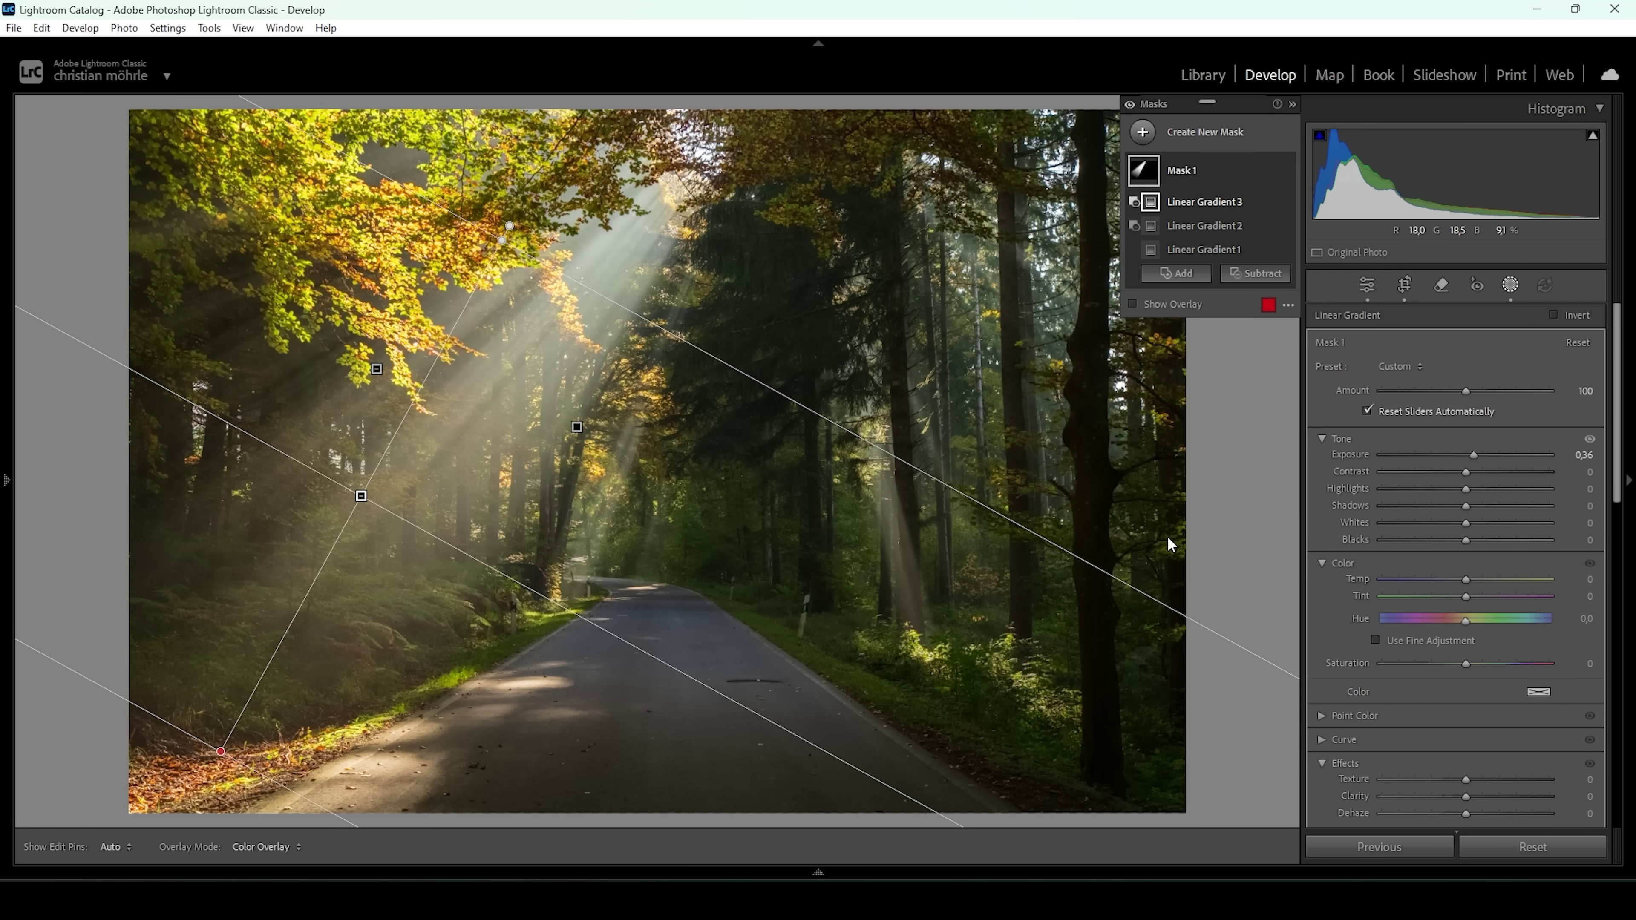
{"action": "scroll", "coordinate": [1465, 674], "scroll_direction": "down", "scroll_amount": 2}
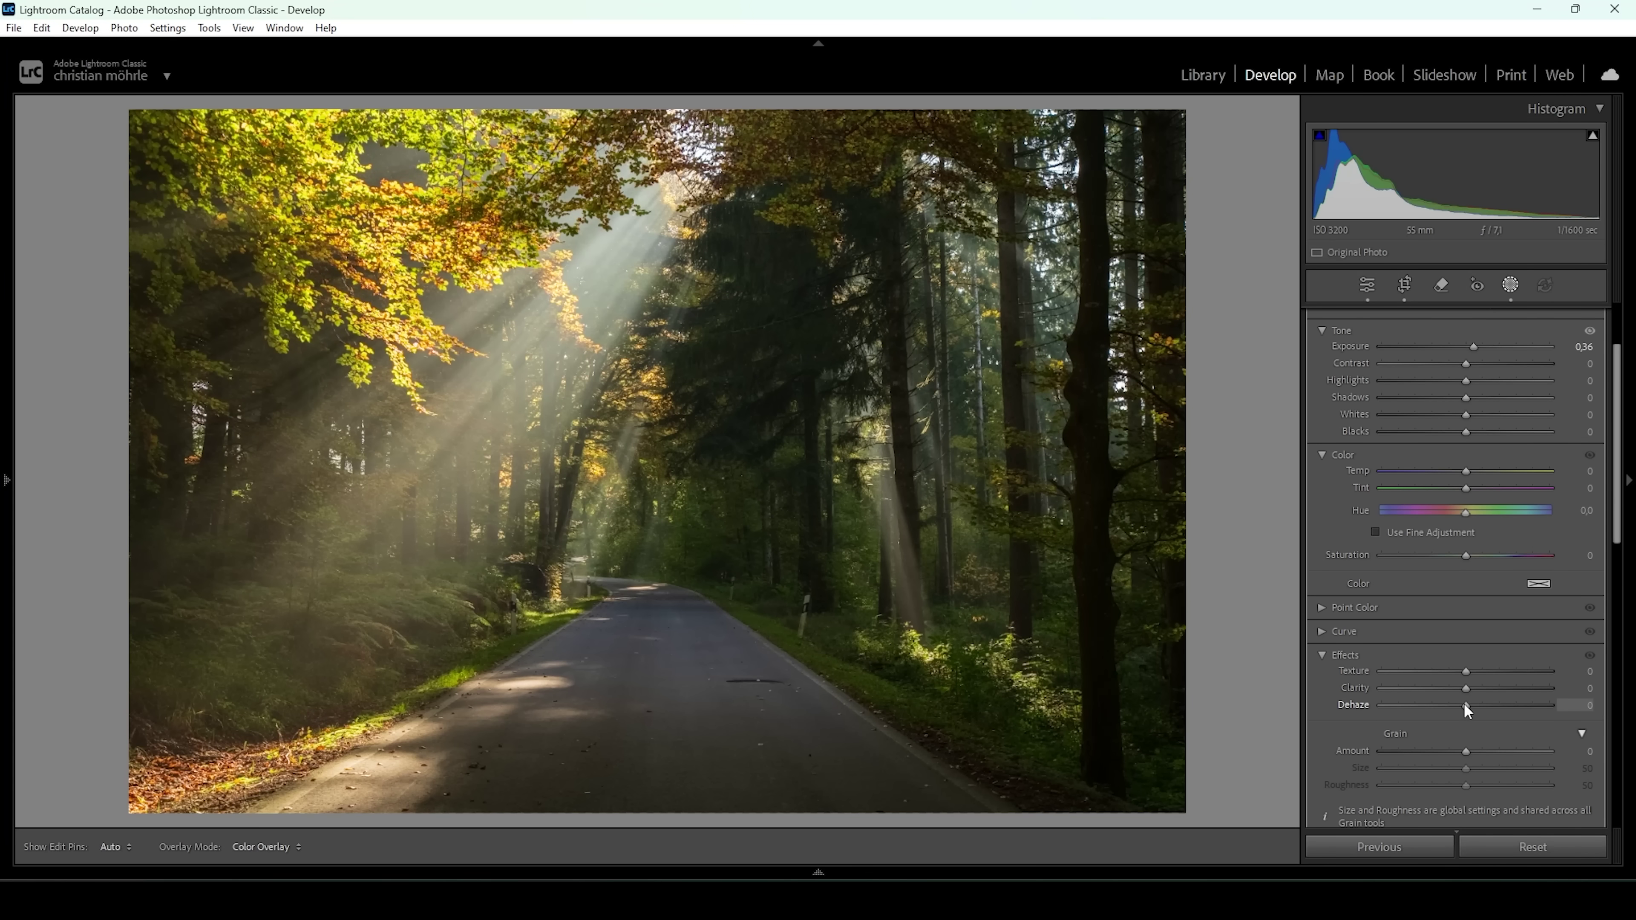
{"action": "left_click_drag", "start_coordinate": [1464, 706], "coordinate": [1459, 705]}
{"action": "left_click_drag", "start_coordinate": [1461, 705], "coordinate": [1452, 706]}
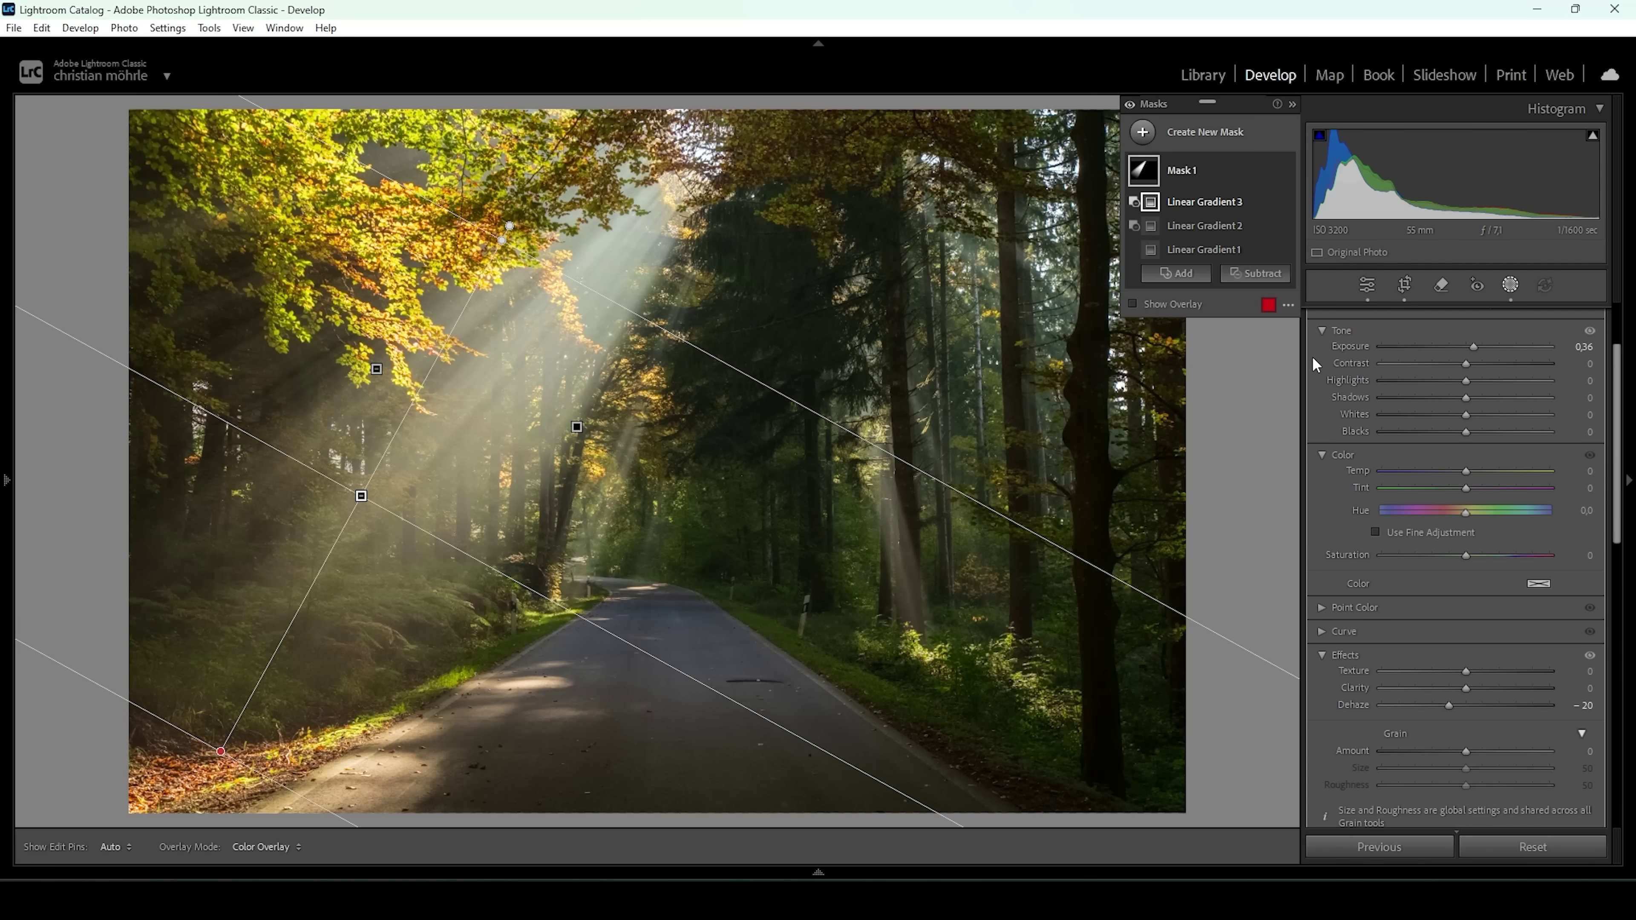
Warm Mask 1 slightly and set its clarity to 12 and contrast to 9
{"action": "left_click_drag", "start_coordinate": [1466, 471], "coordinate": [1470, 471]}
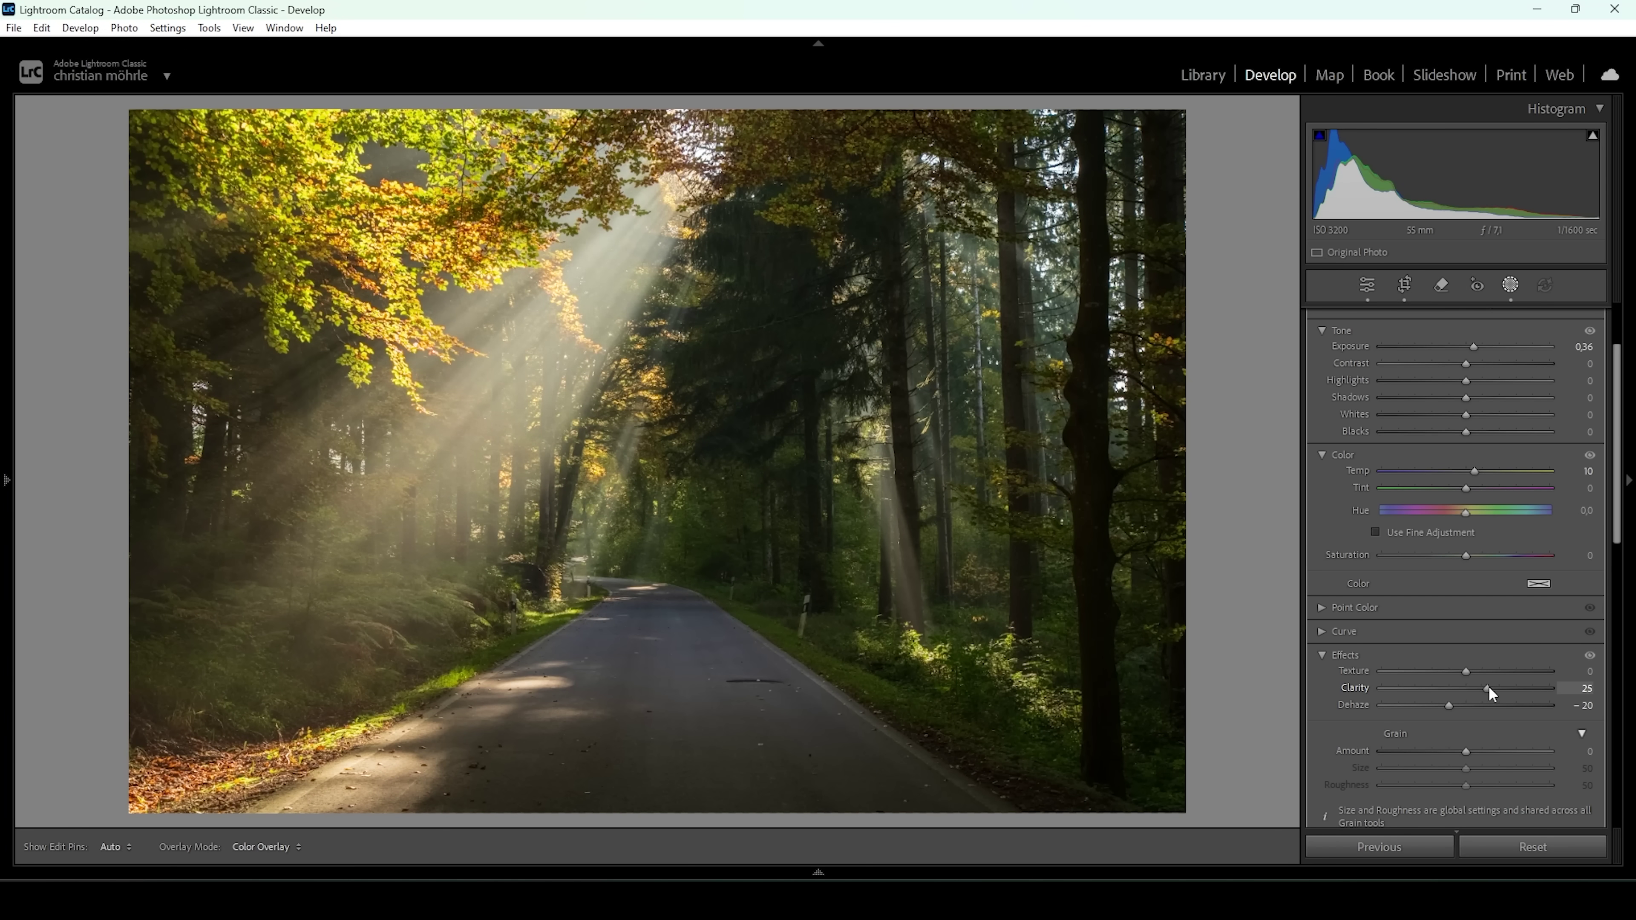
{"action": "left_click_drag", "start_coordinate": [1488, 688], "coordinate": [1482, 688]}
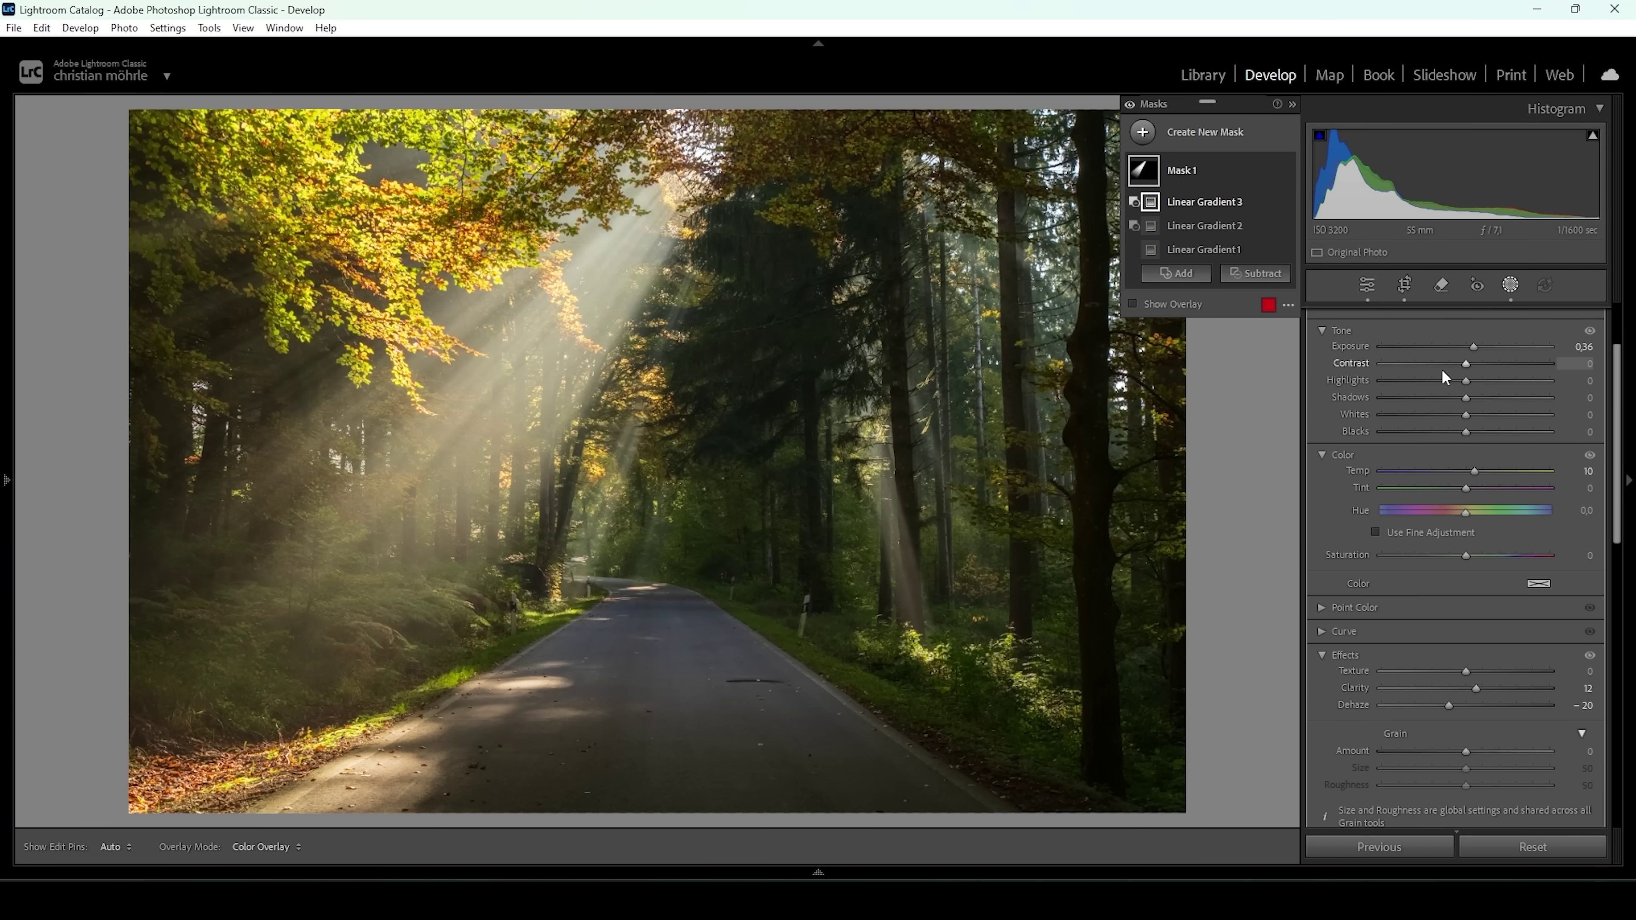
{"action": "left_click_drag", "start_coordinate": [1467, 362], "coordinate": [1493, 362]}
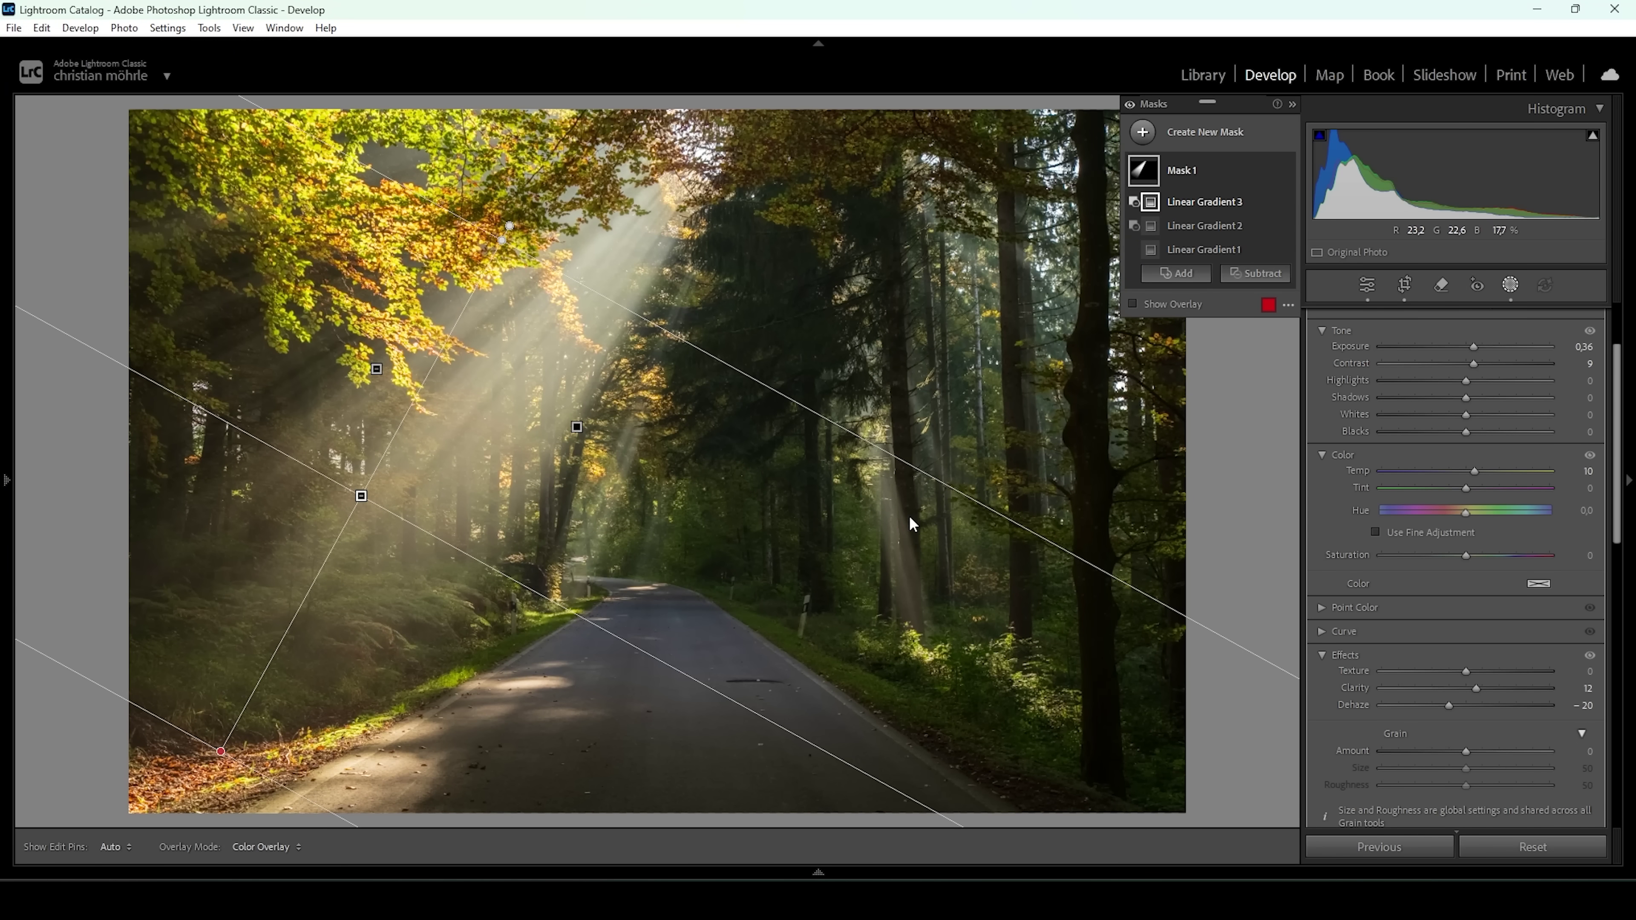
Create Mask 2 as a linear gradient, then subtract a gradient to leave a narrow diagonal strip
{"action": "right_click", "coordinate": [1182, 158]}
{"action": "left_click", "coordinate": [1250, 333]}
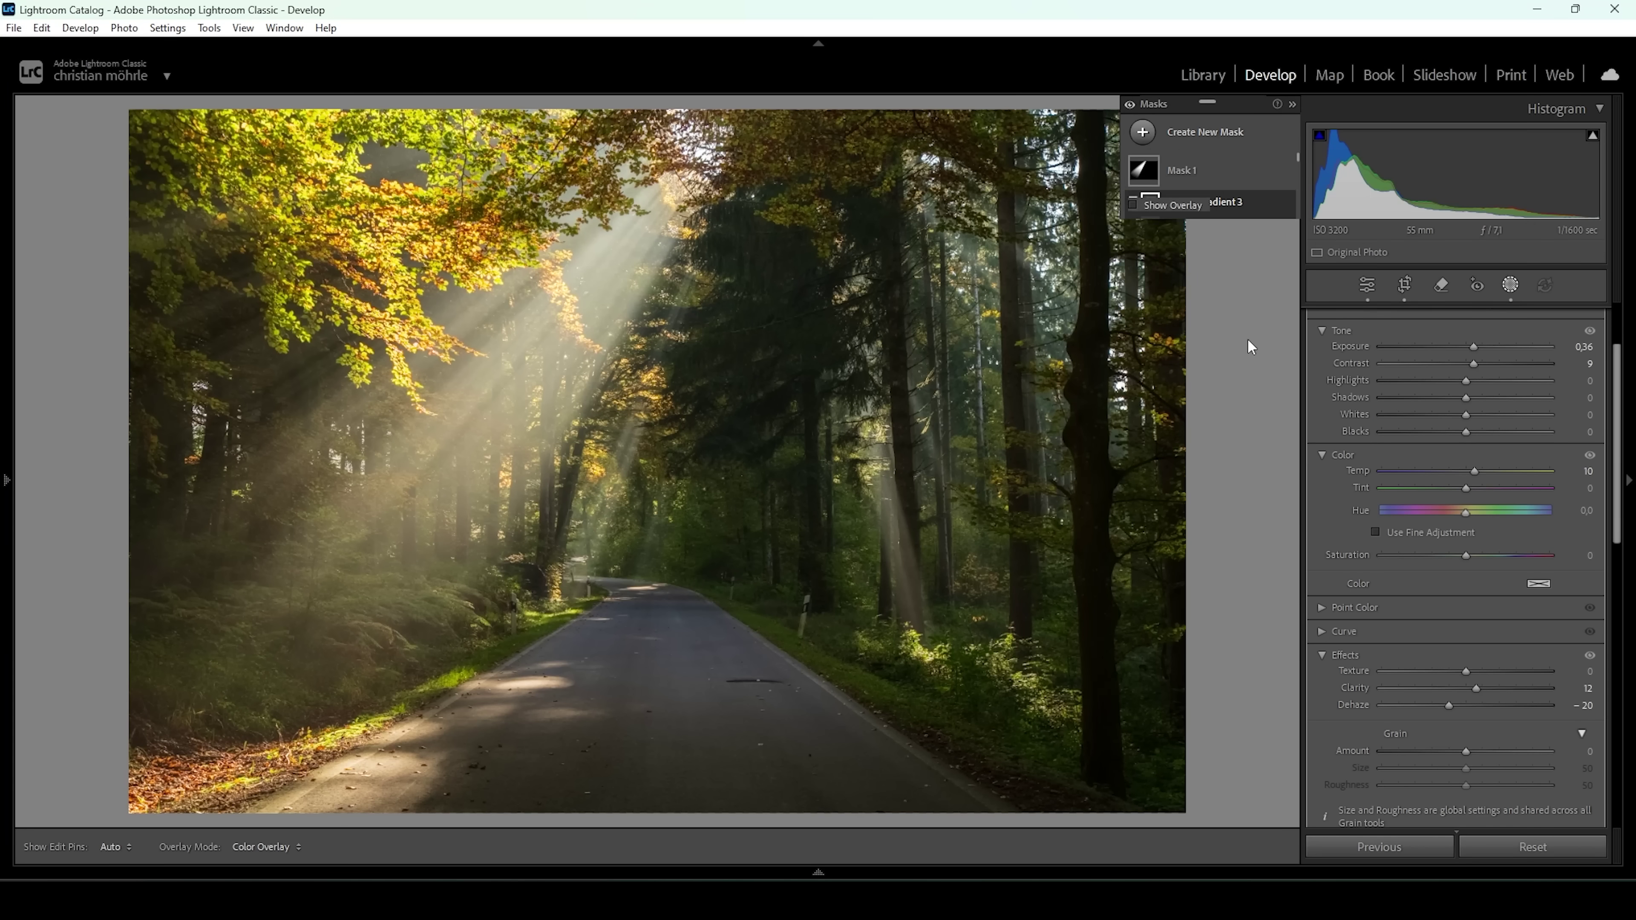
{"action": "key", "text": "m"}
{"action": "left_click_drag", "start_coordinate": [909, 545], "coordinate": [920, 545]}
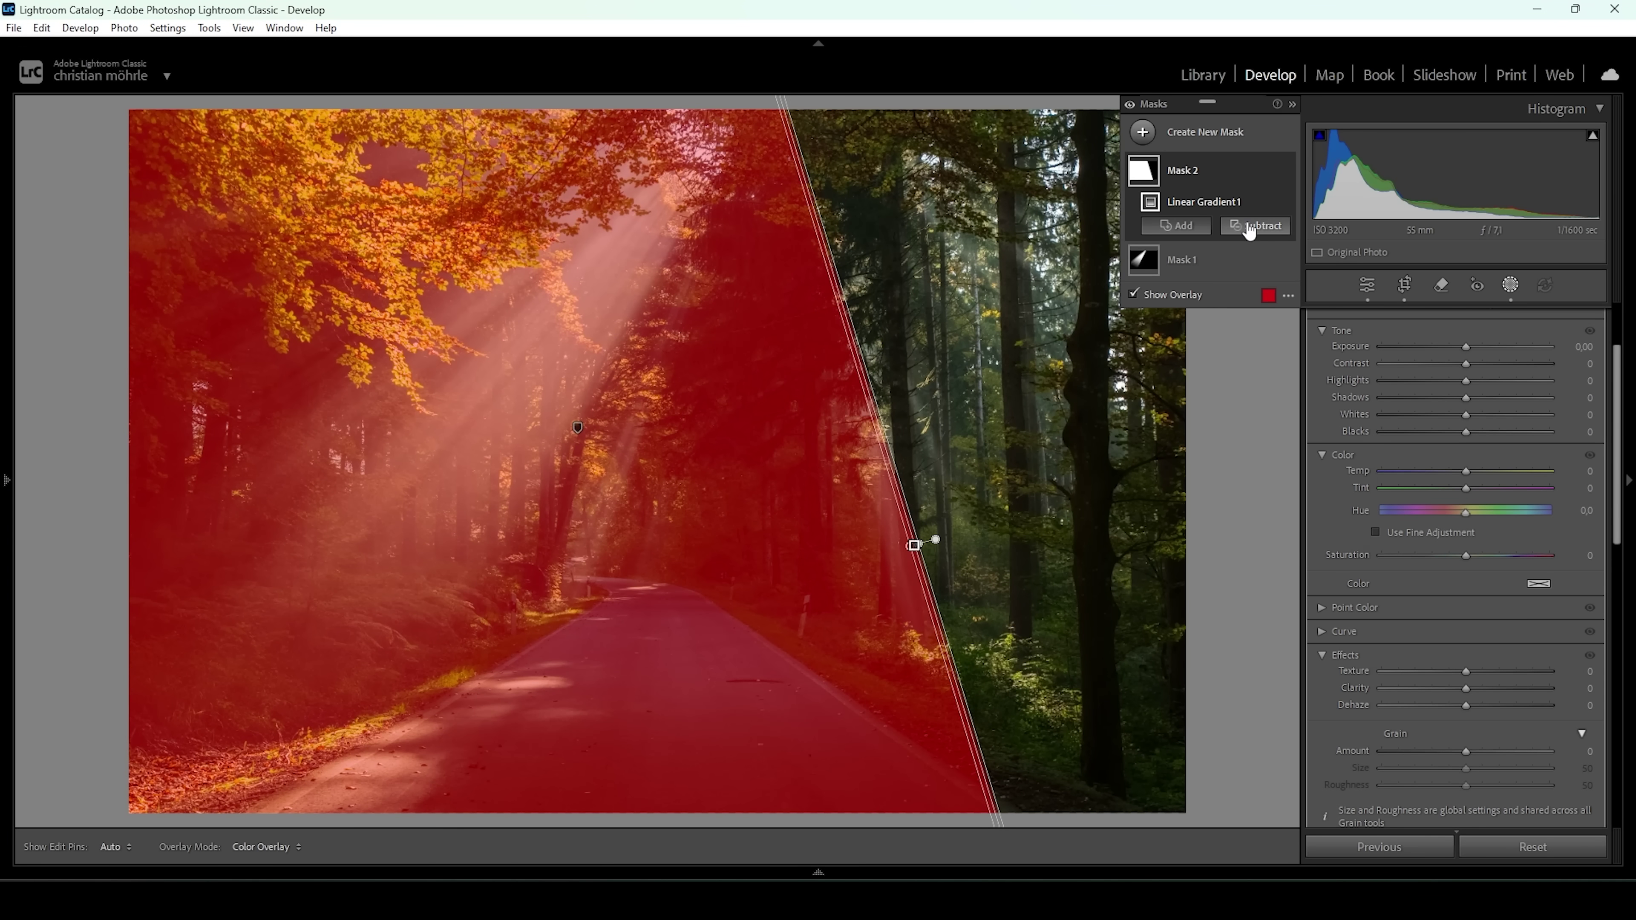
{"action": "left_click", "coordinate": [1256, 225]}
{"action": "left_click", "coordinate": [1287, 434]}
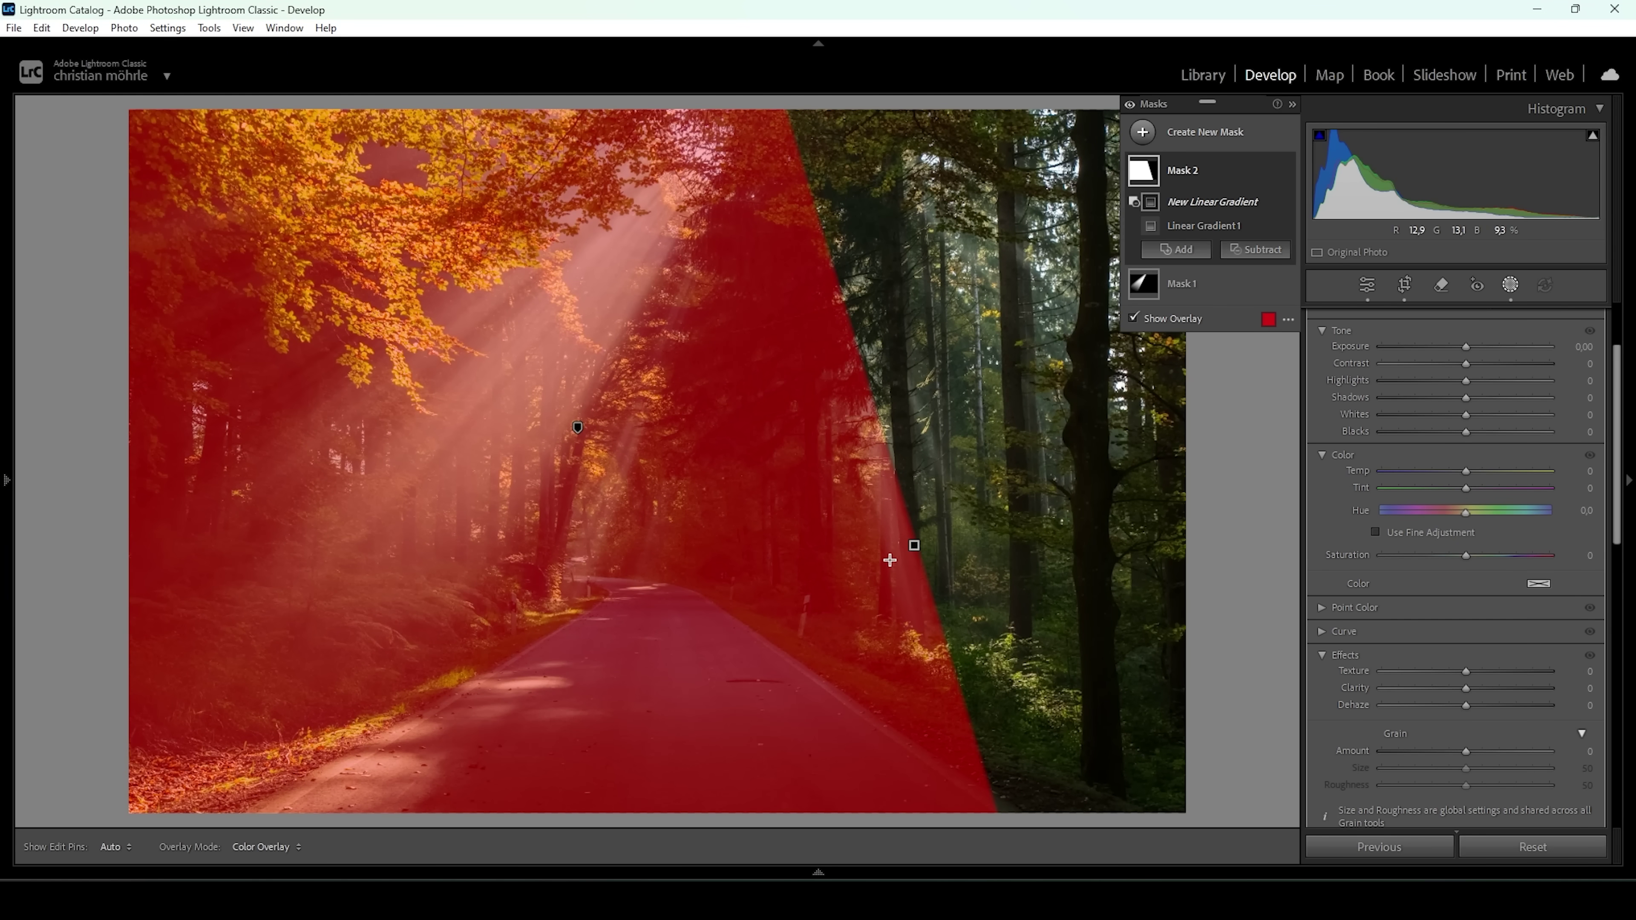
{"action": "mouse_move", "coordinate": [910, 551]}
{"action": "left_mouse_down"}
{"action": "mouse_move", "coordinate": [889, 559]}
{"action": "mouse_move", "coordinate": [902, 555]}
{"action": "left_mouse_up"}
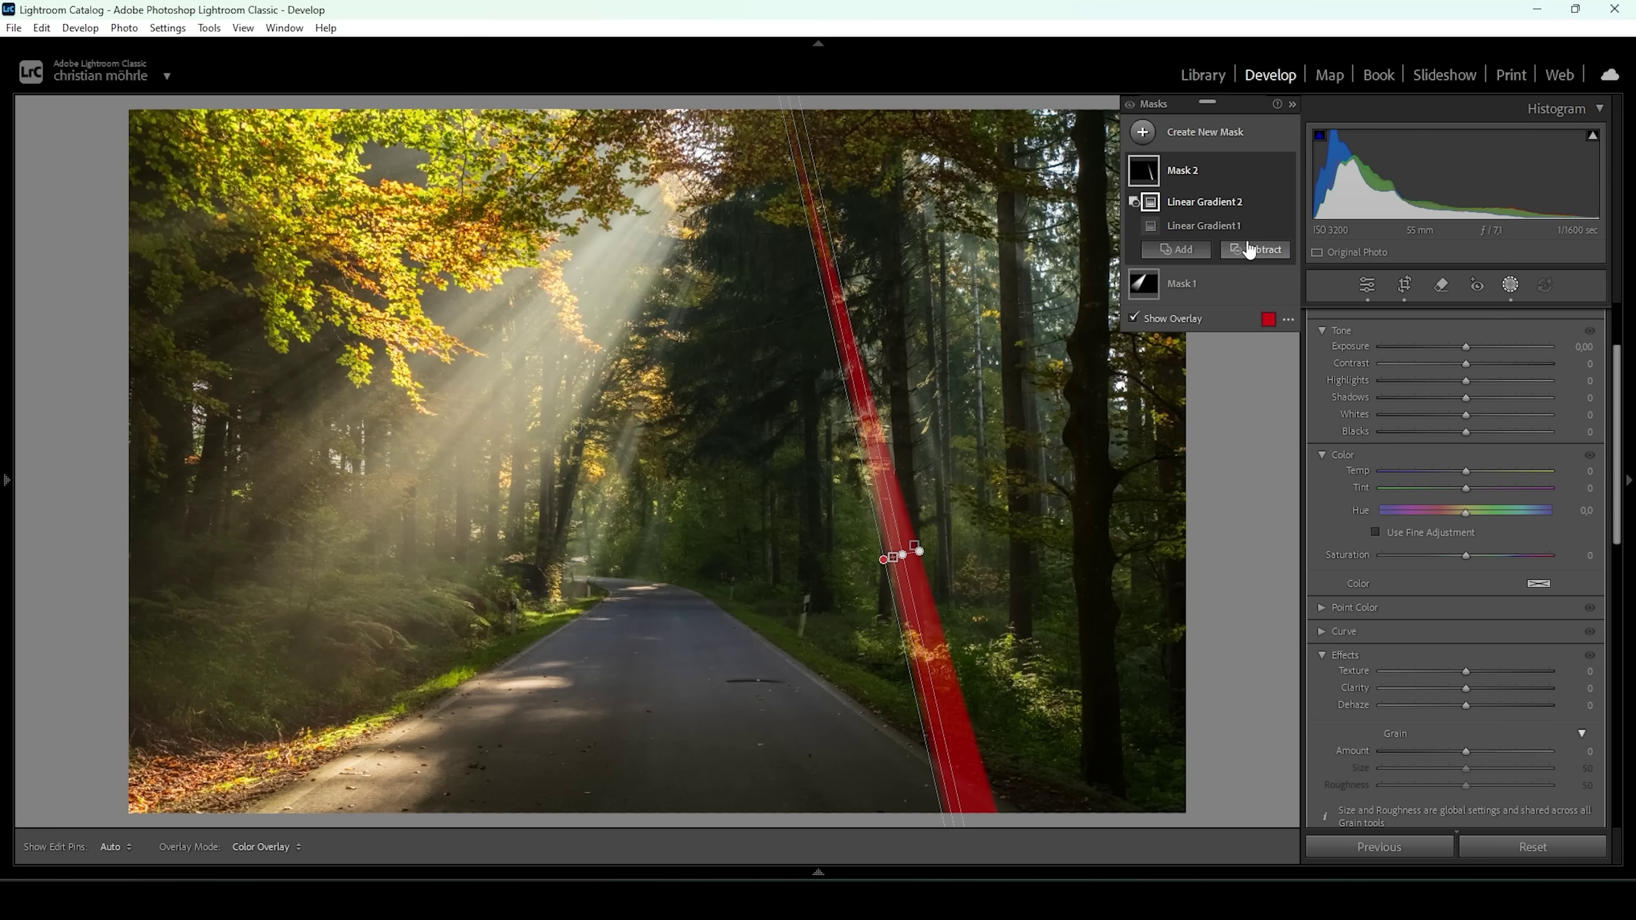
Subtract two more linear gradients to cut off the strip's bottom and top
{"action": "left_click", "coordinate": [1255, 249]}
{"action": "left_click", "coordinate": [1272, 451]}
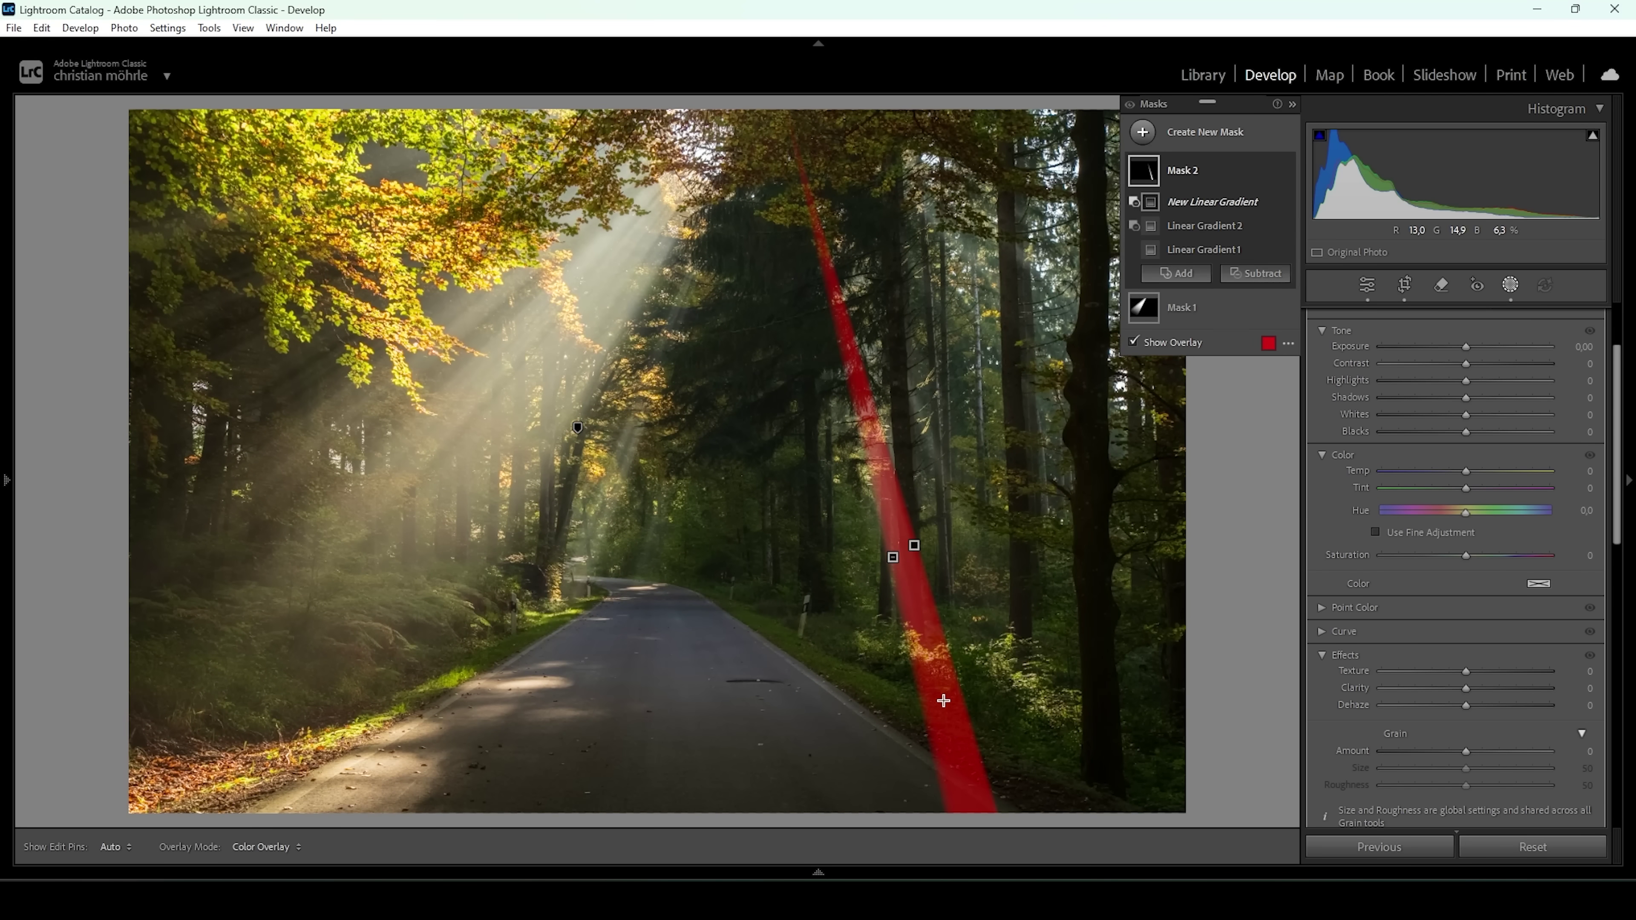
{"action": "left_click_drag", "start_coordinate": [943, 696], "coordinate": [915, 497]}
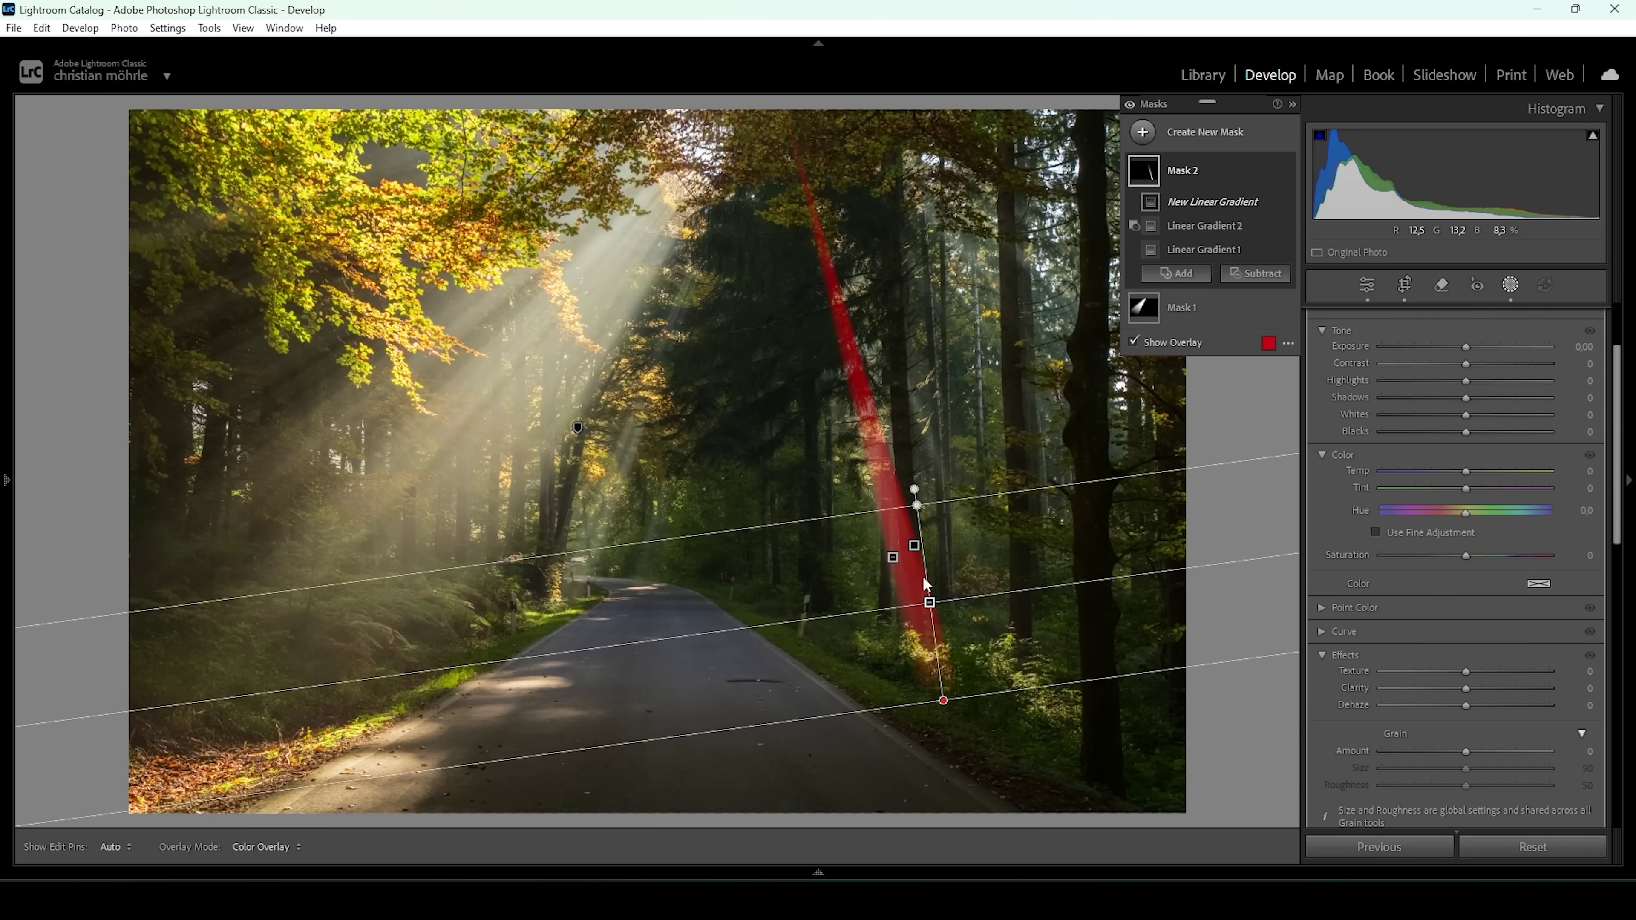
{"action": "left_click_drag", "start_coordinate": [924, 584], "coordinate": [923, 584]}
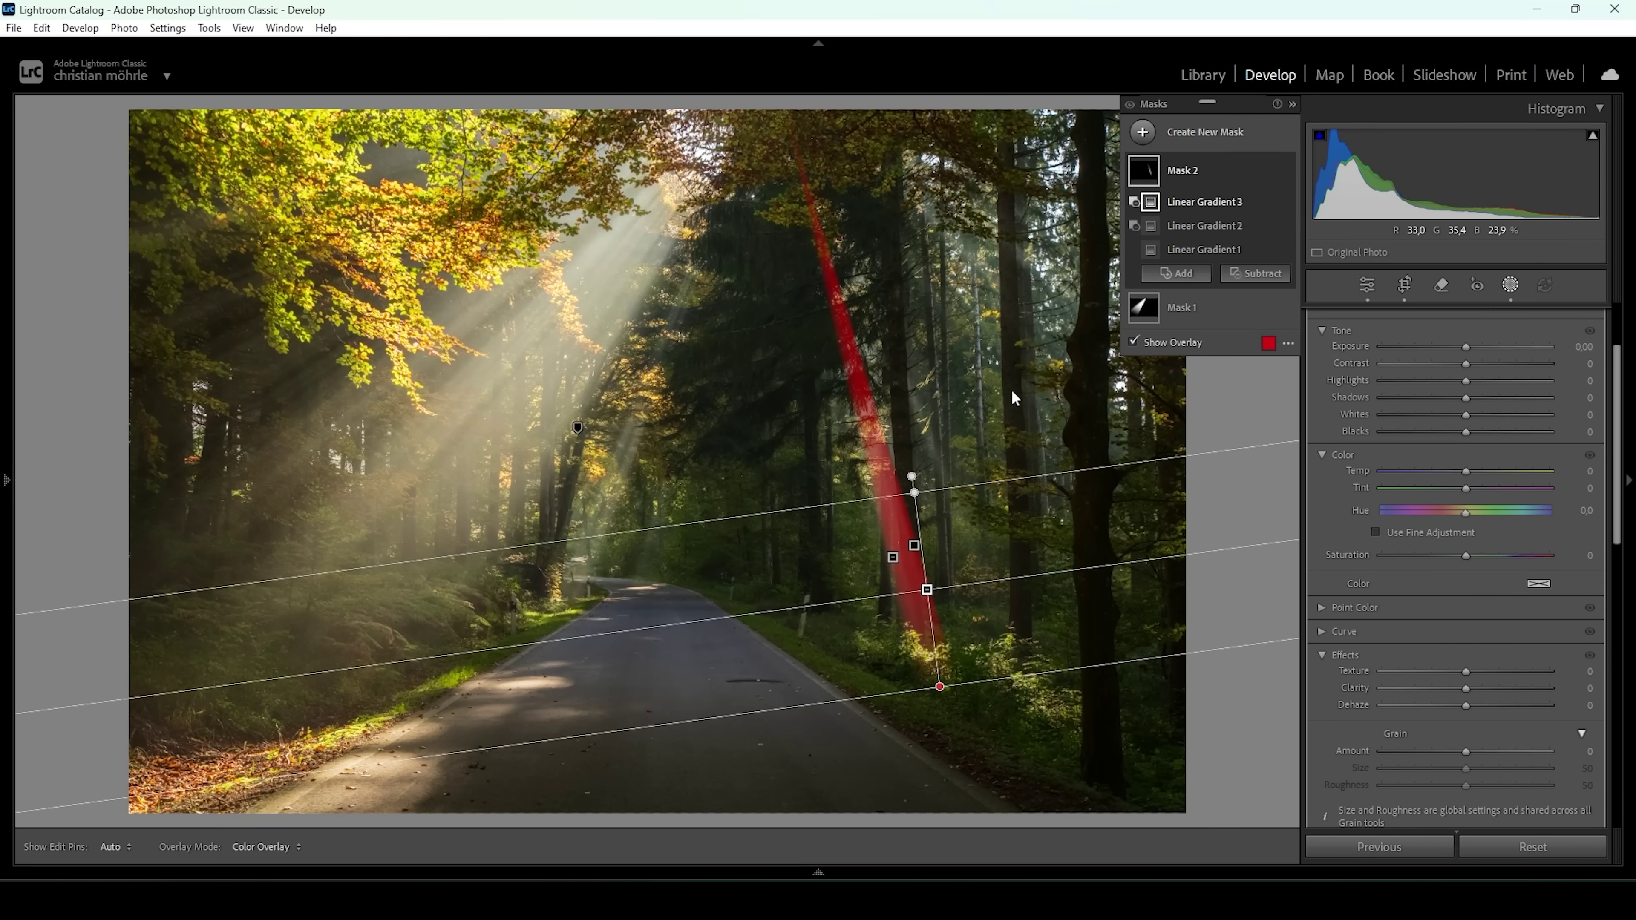
{"action": "left_click", "coordinate": [1263, 273]}
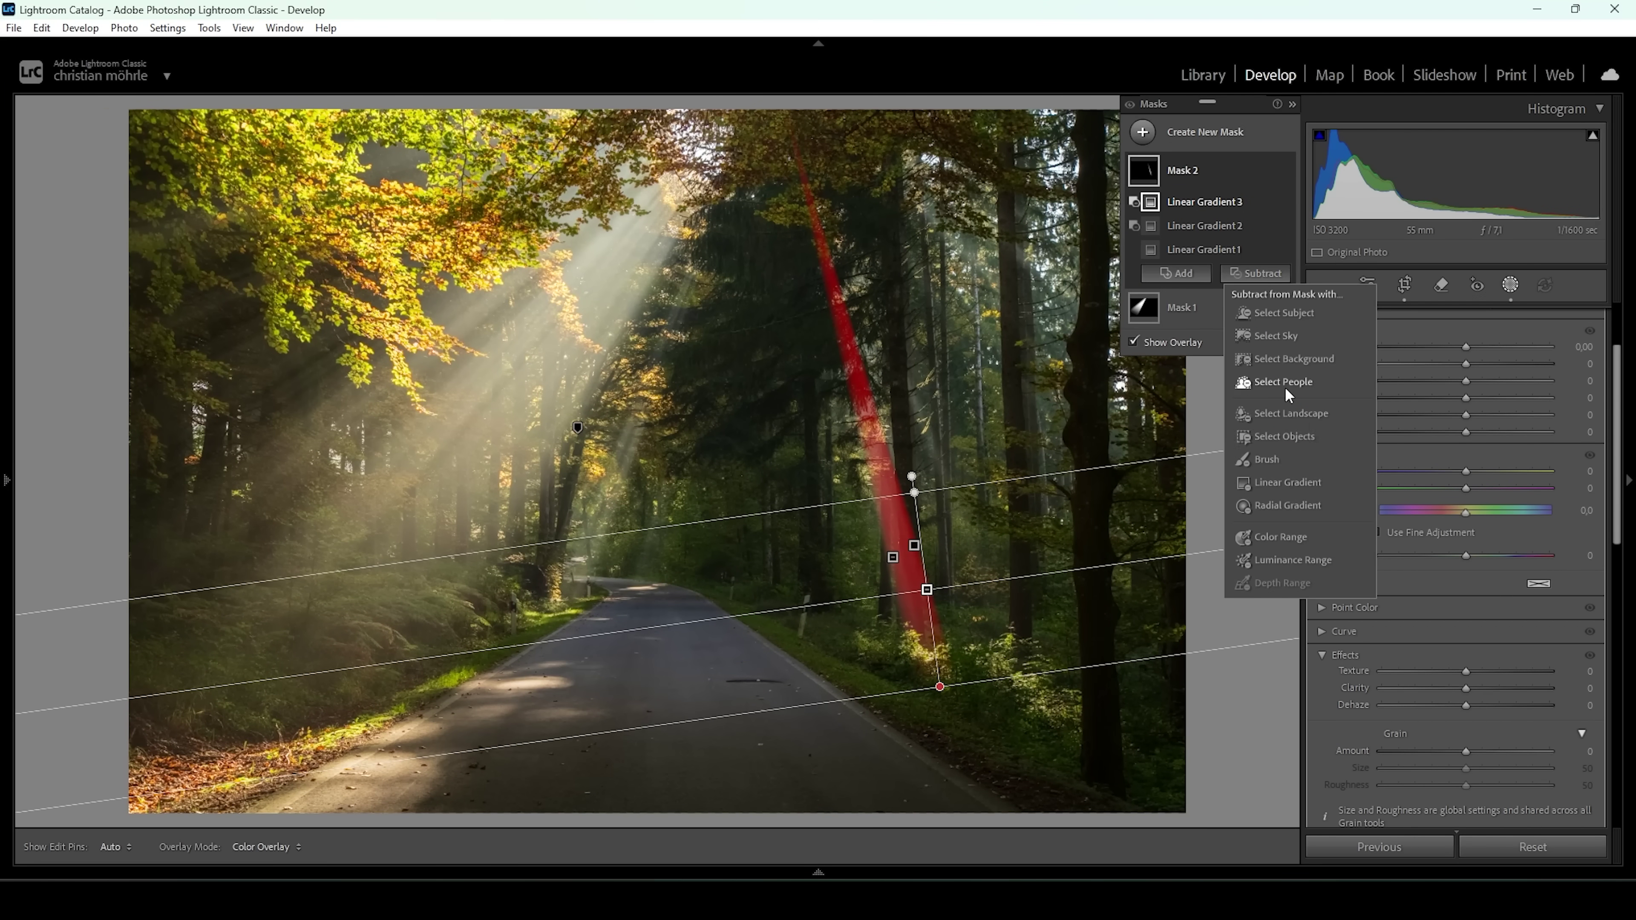
{"action": "left_click", "coordinate": [1291, 482]}
{"action": "left_click_drag", "start_coordinate": [854, 381], "coordinate": [869, 437]}
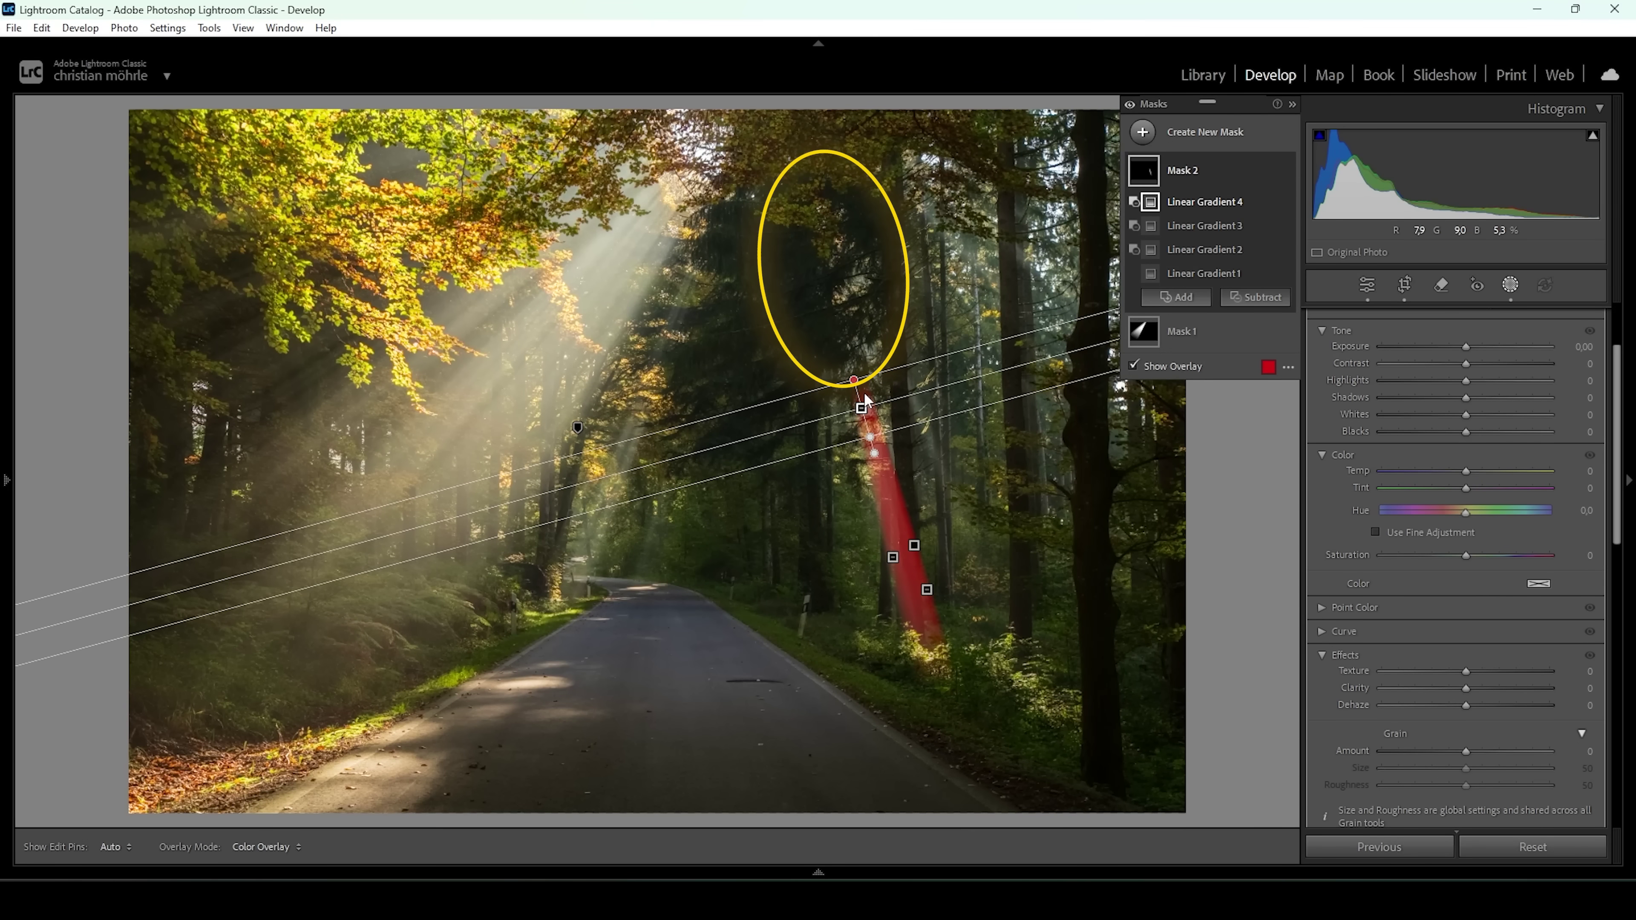
{"action": "left_click_drag", "start_coordinate": [864, 401], "coordinate": [868, 417]}
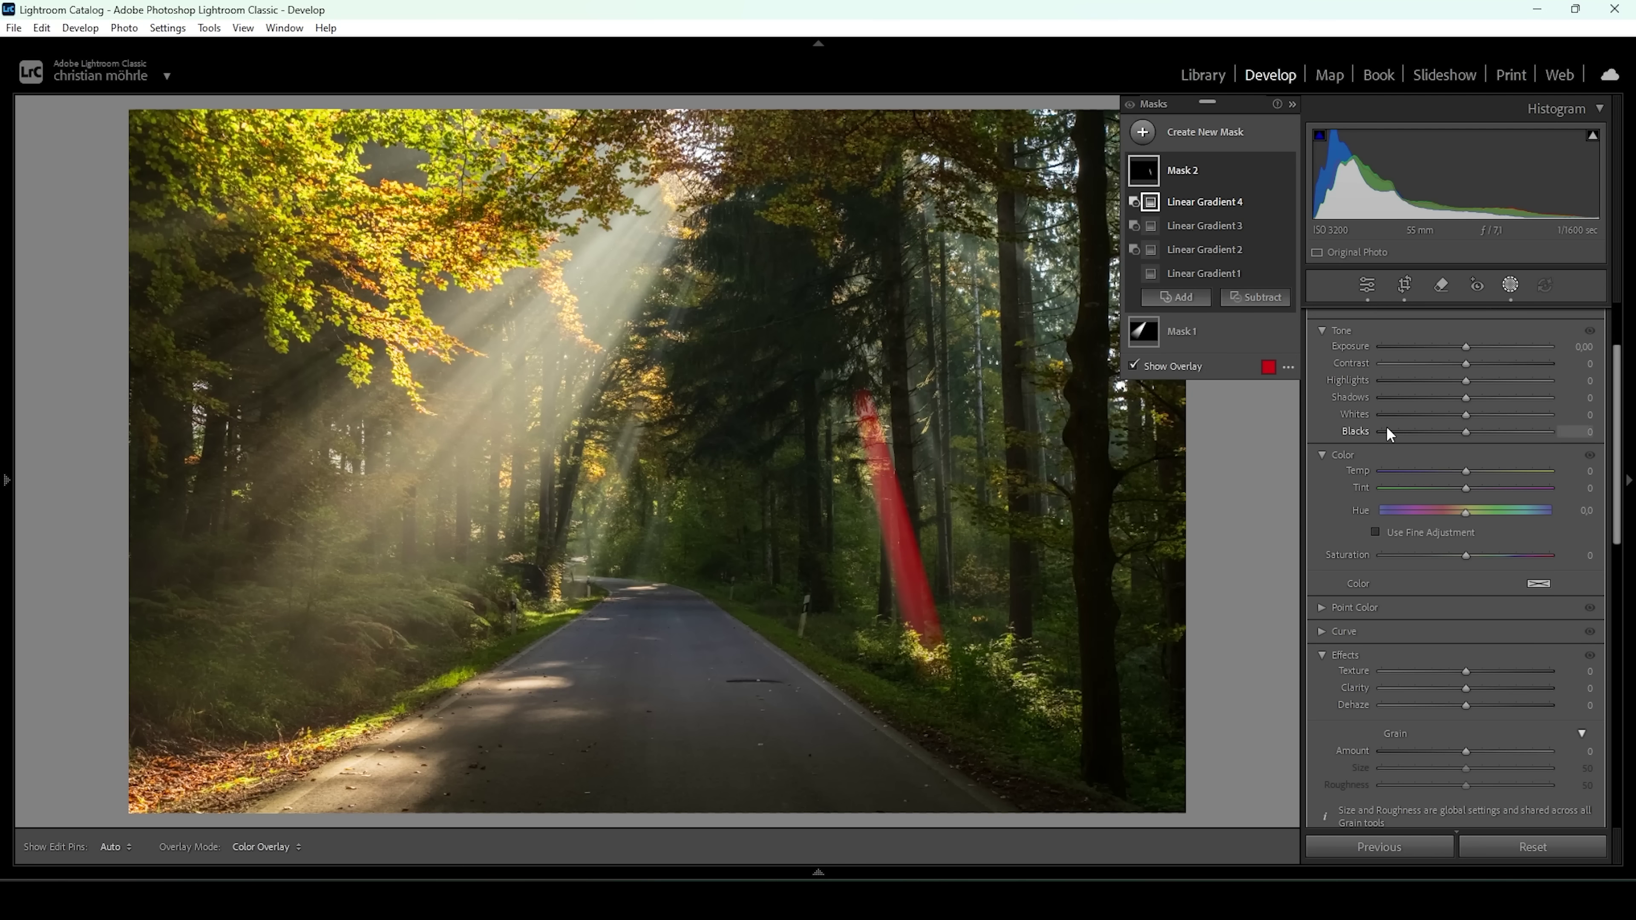
Give Mask 2 exposure 0.40 and blacks 21
{"action": "left_click_drag", "start_coordinate": [1466, 347], "coordinate": [1471, 353]}
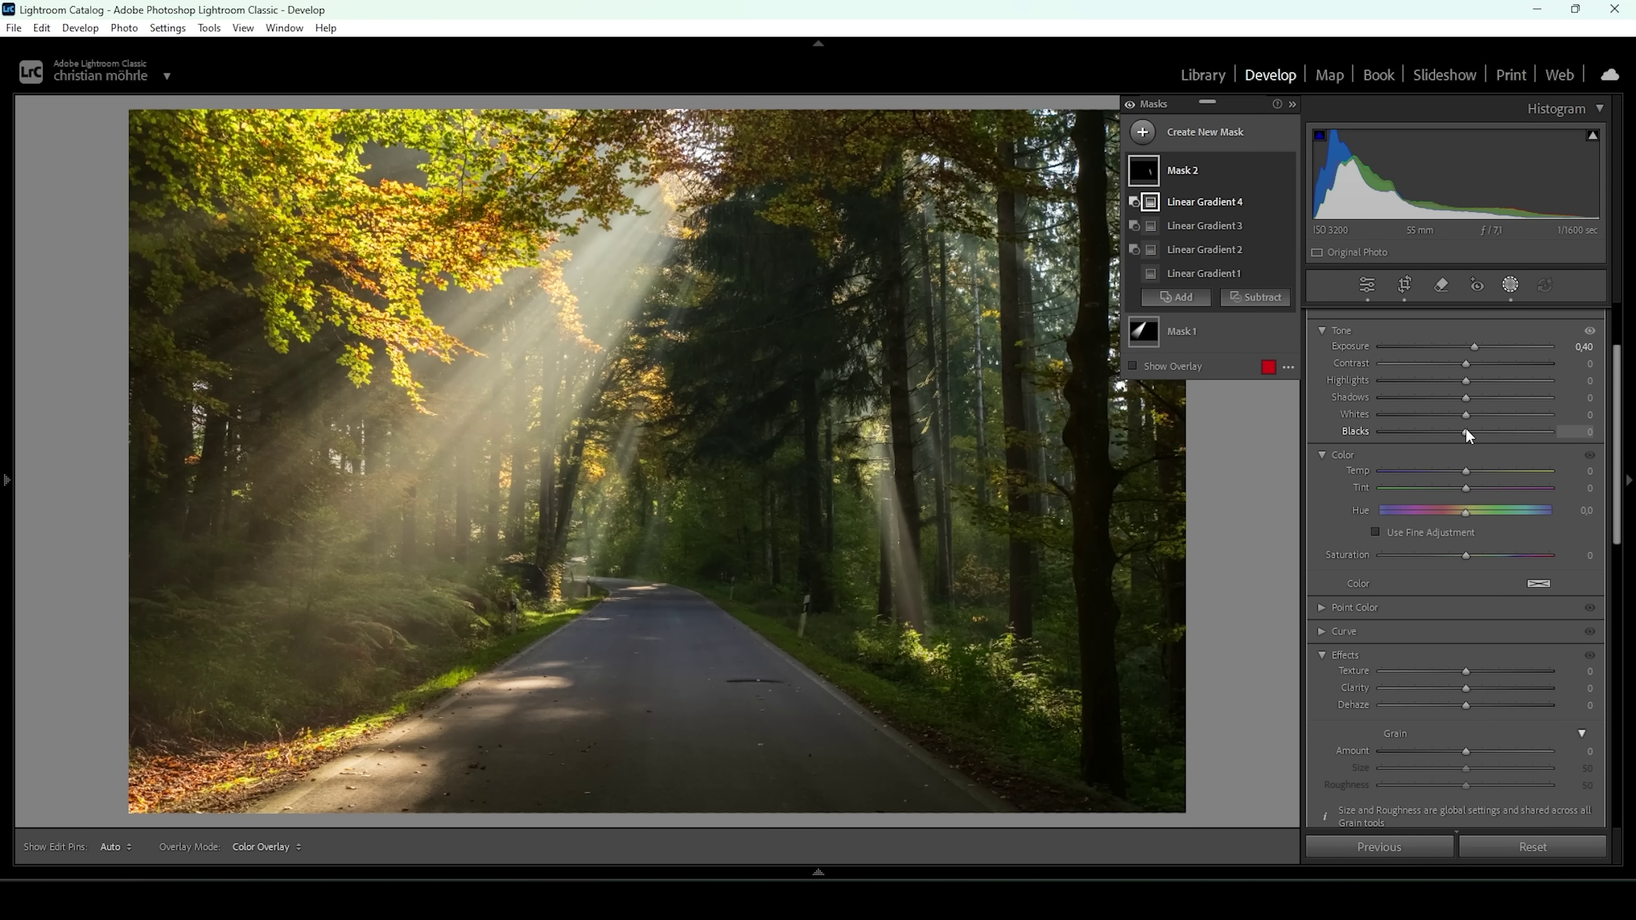
{"action": "key", "text": "shift+w"}
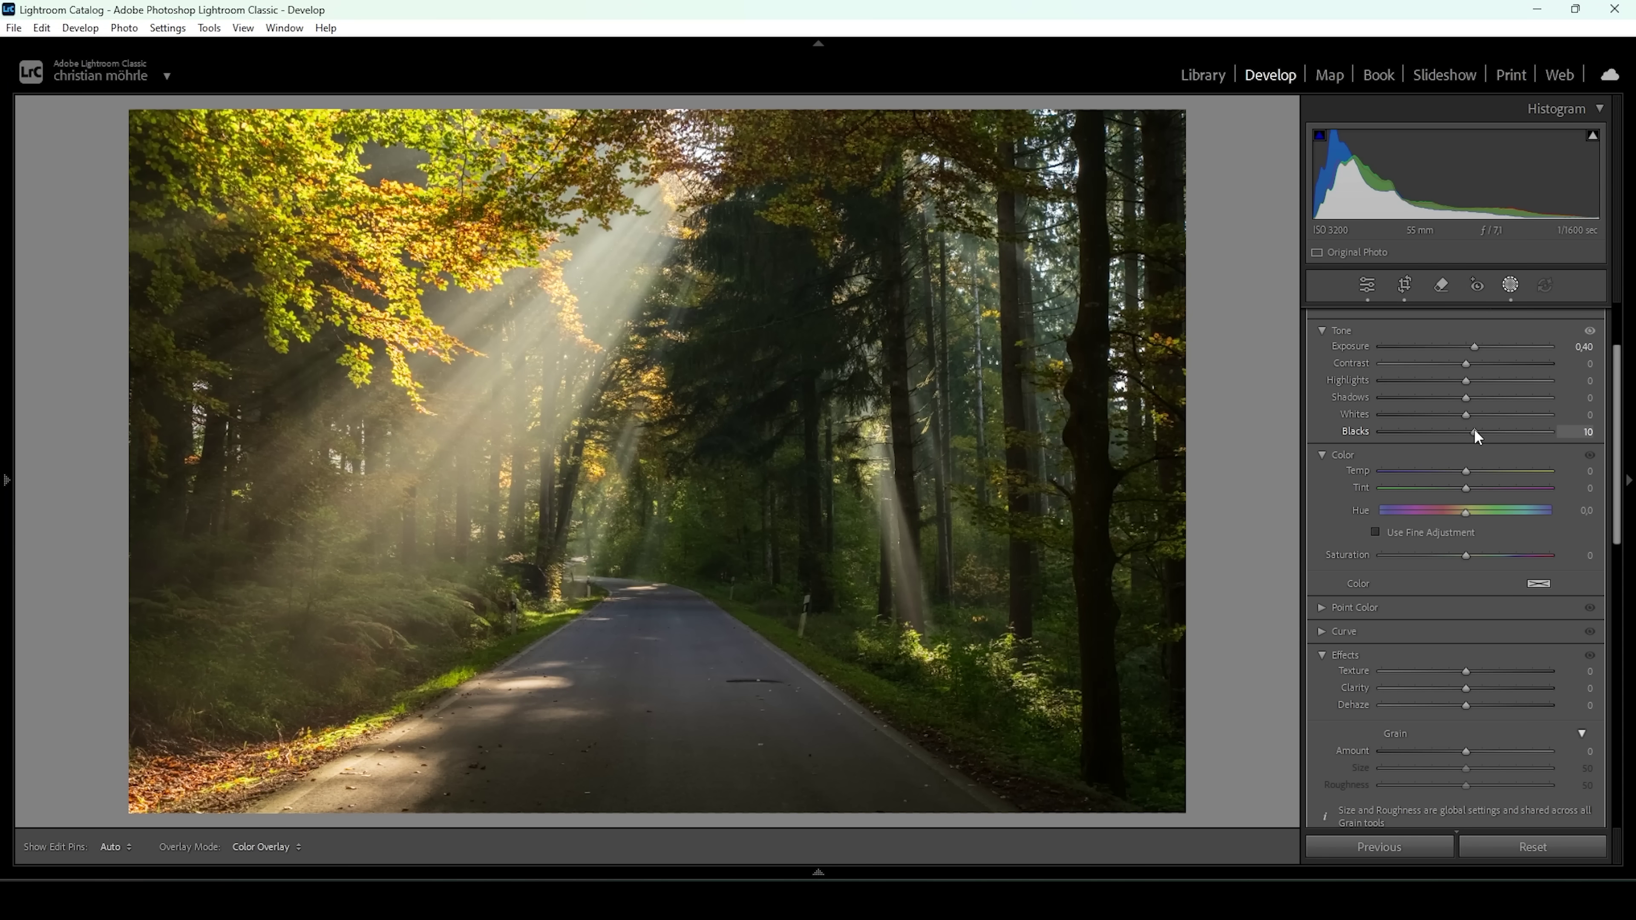
{"action": "left_click_drag", "start_coordinate": [1475, 430], "coordinate": [1484, 430]}
{"action": "key", "text": "shift+w"}
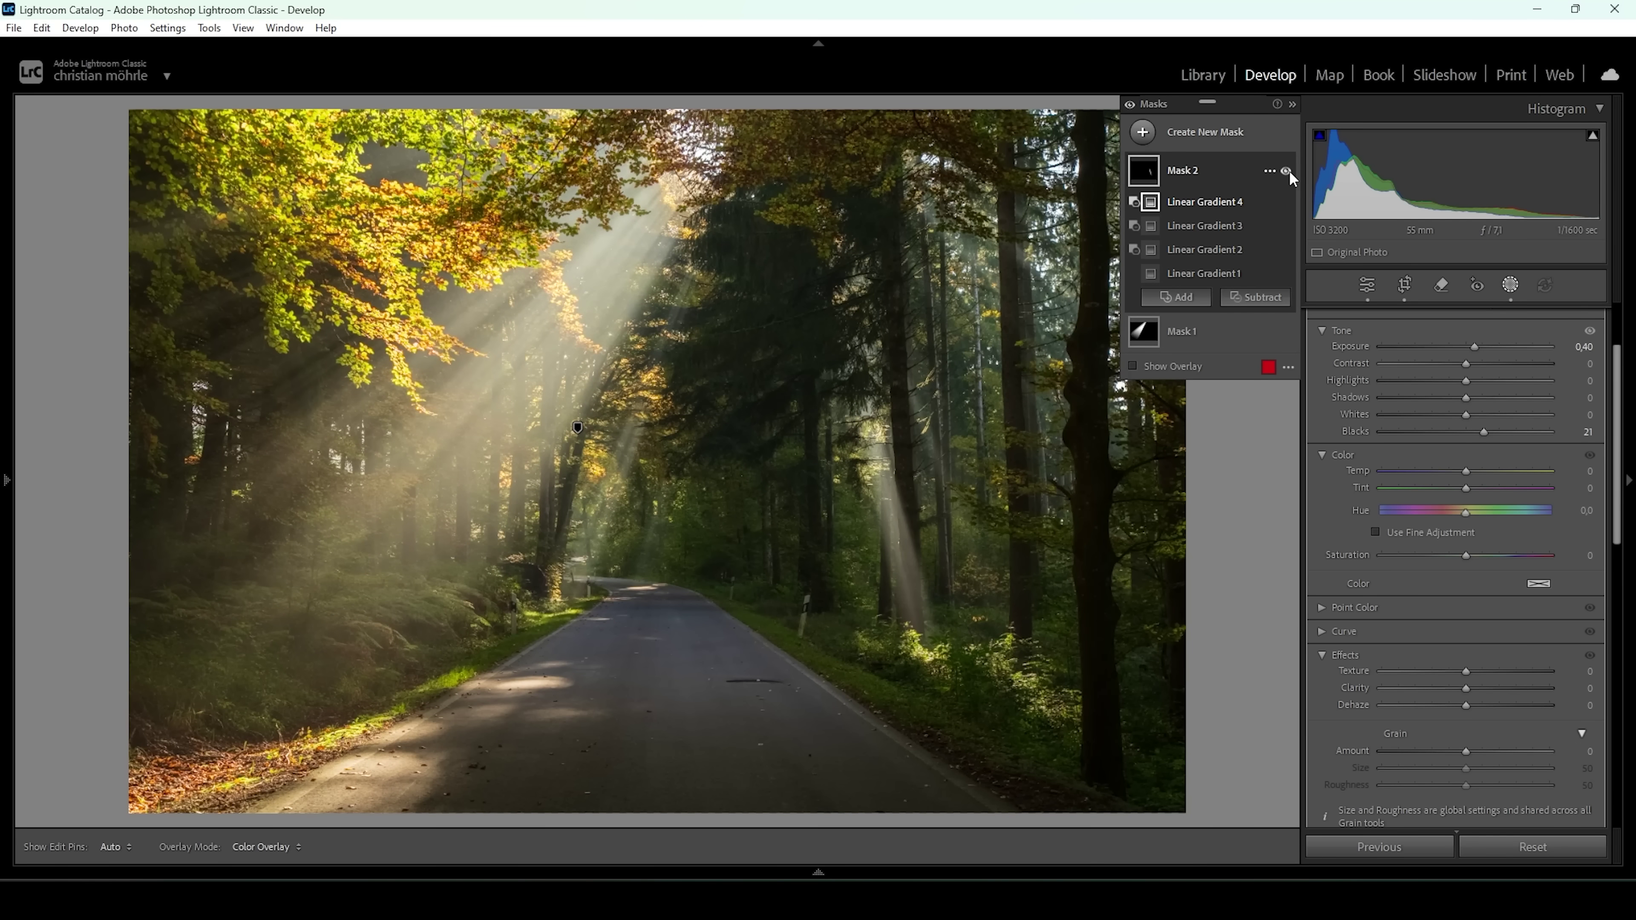
Toggle Mask 2's visibility off and on to compare before and after
{"action": "left_click", "coordinate": [1287, 171]}
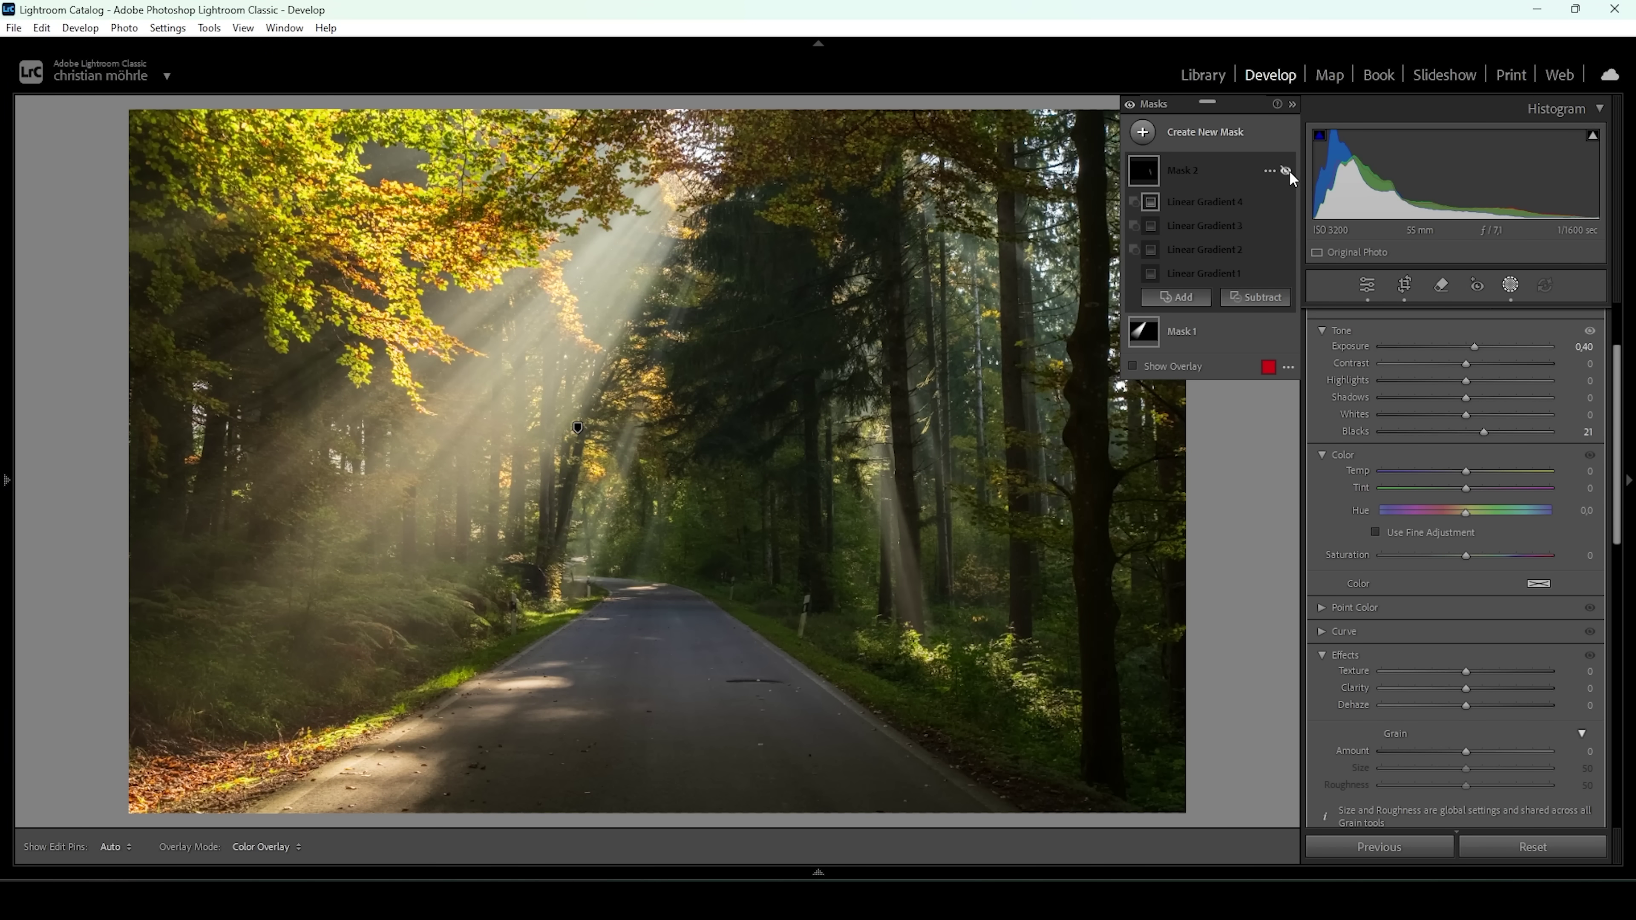
{"action": "left_click", "coordinate": [1288, 171]}
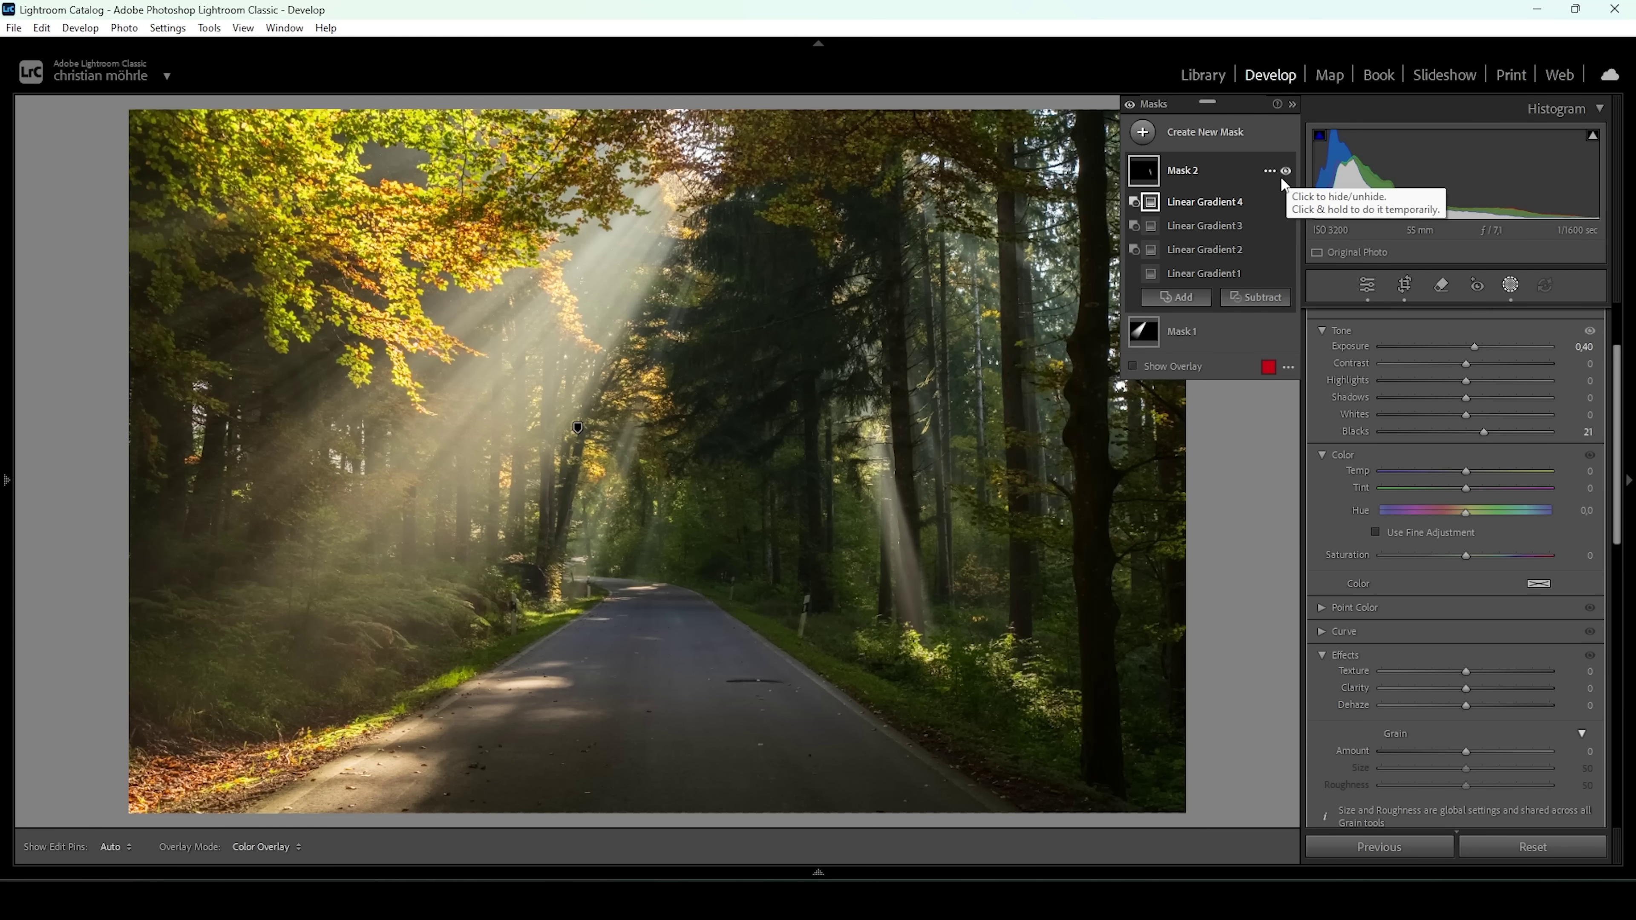
{"action": "left_click", "coordinate": [1144, 136]}
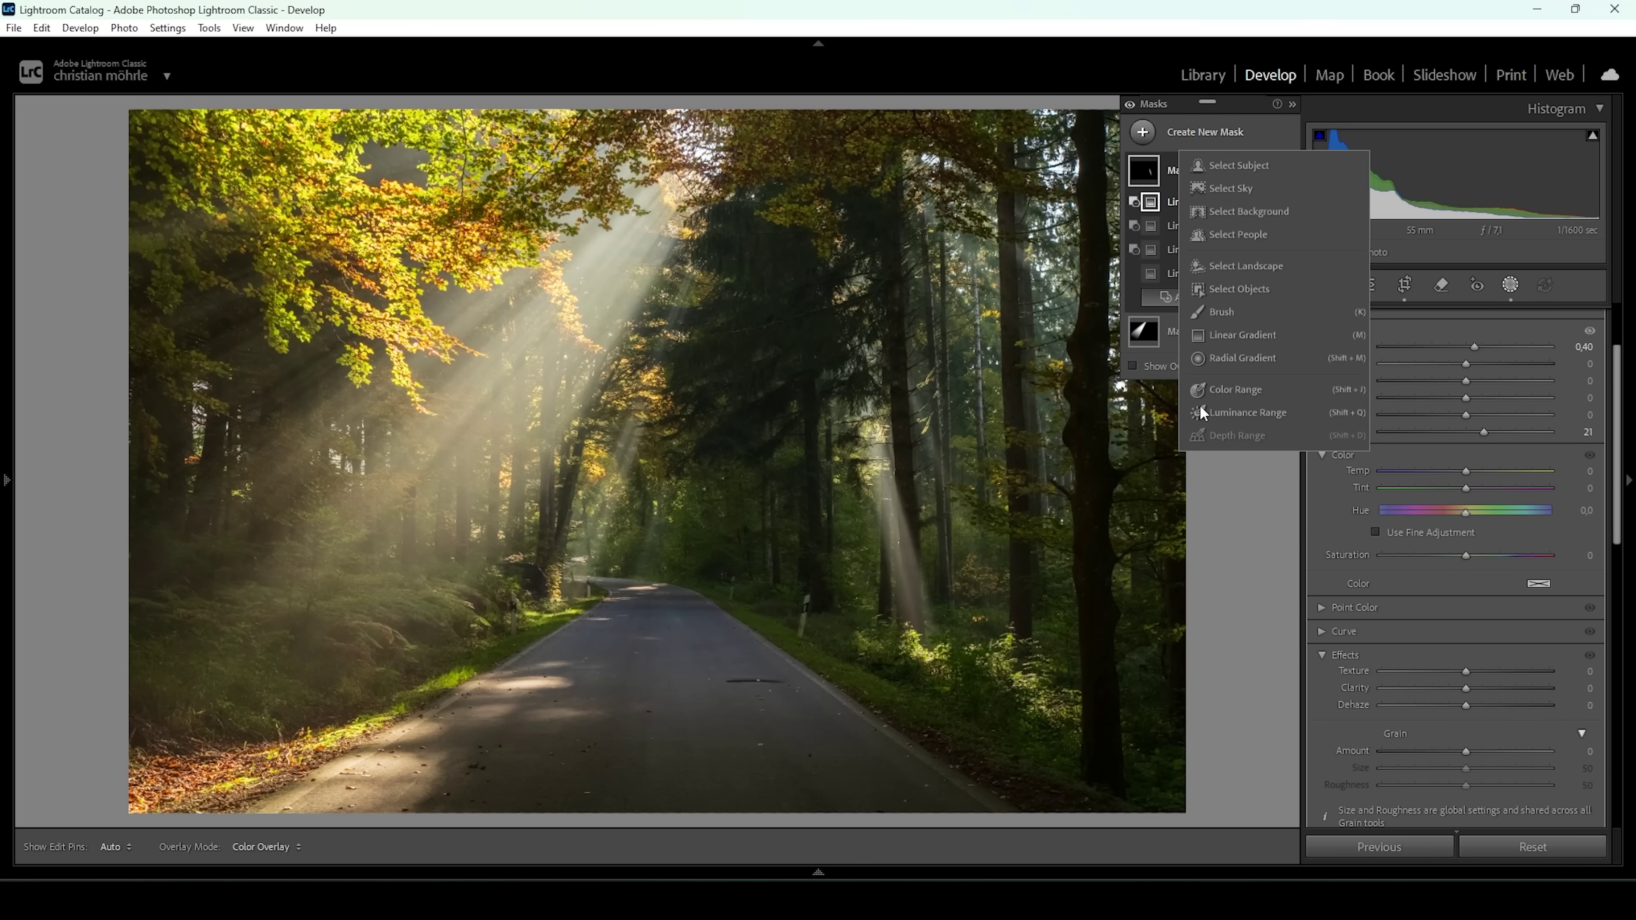
Create Mask 3 as a linear gradient and subtract a gradient to leave a thin diagonal stripe
{"action": "left_click", "coordinate": [1247, 333]}
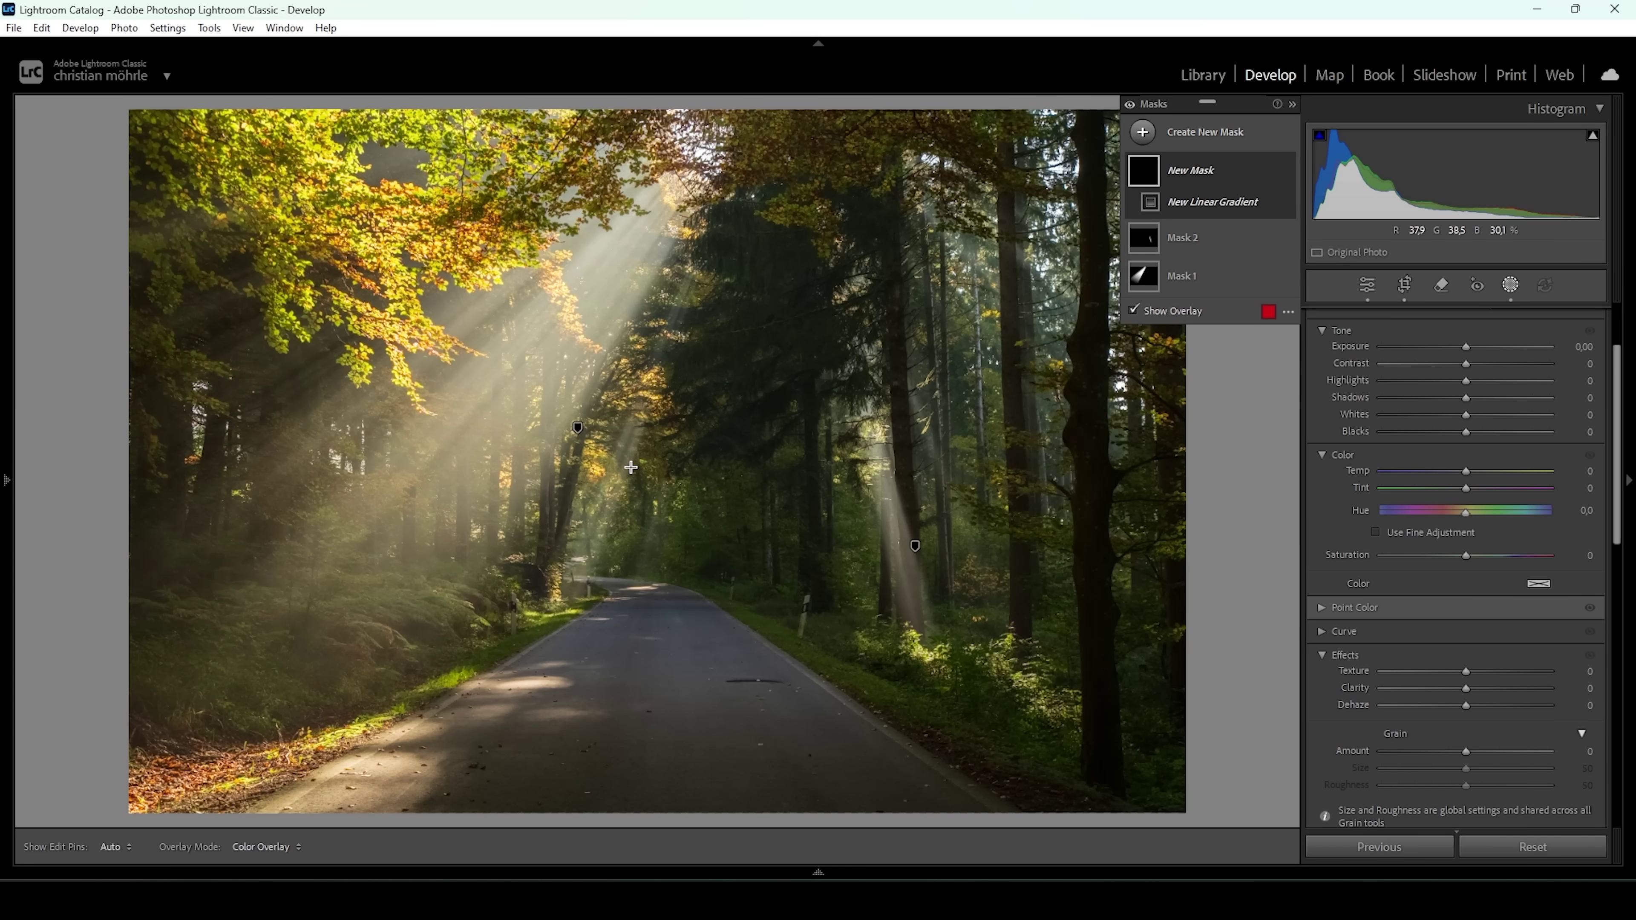
{"action": "mouse_move", "coordinate": [629, 473]}
{"action": "left_mouse_down"}
{"action": "mouse_move", "coordinate": [642, 476]}
{"action": "mouse_move", "coordinate": [627, 475]}
{"action": "left_mouse_up"}
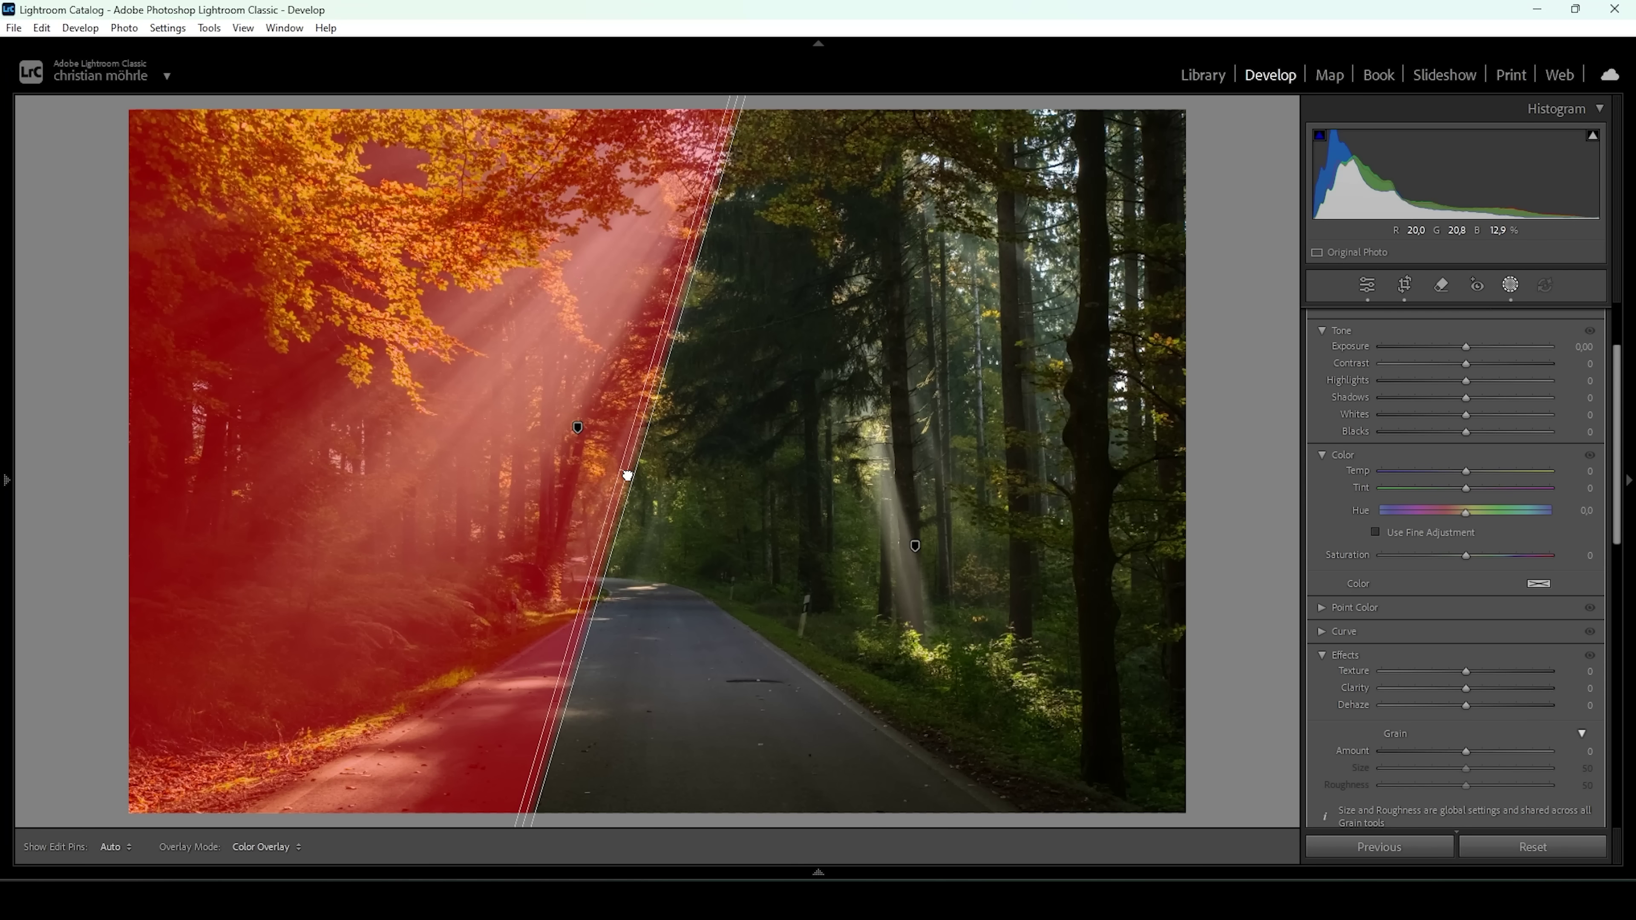
{"action": "left_click", "coordinate": [1255, 225]}
{"action": "left_click", "coordinate": [1254, 478]}
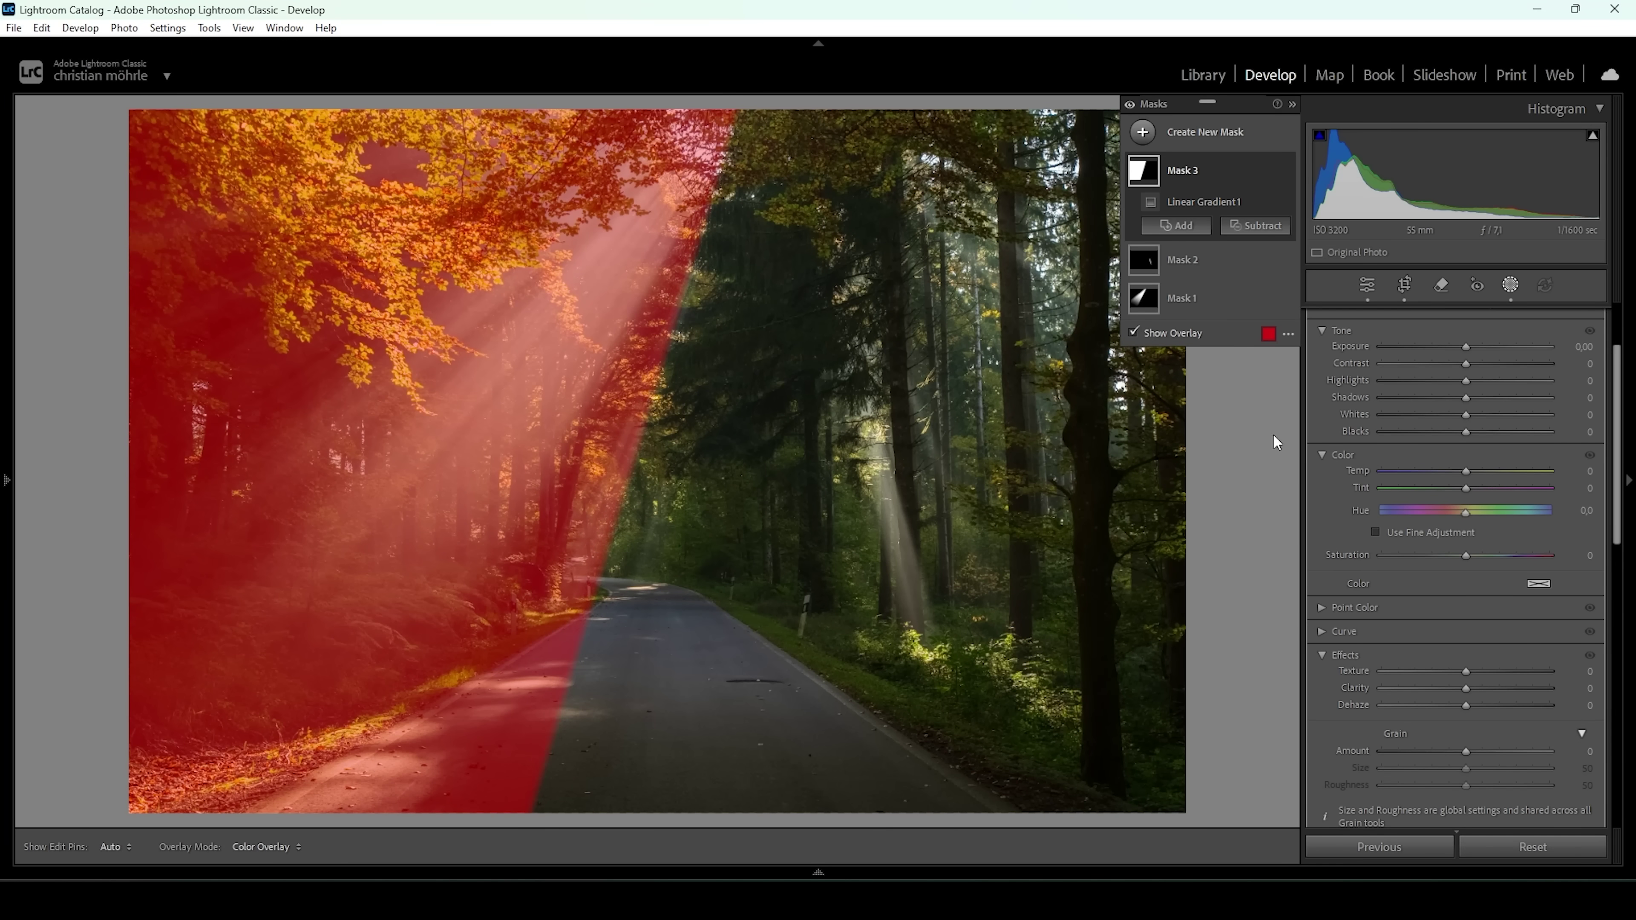
{"action": "left_click_drag", "start_coordinate": [609, 464], "coordinate": [625, 473]}
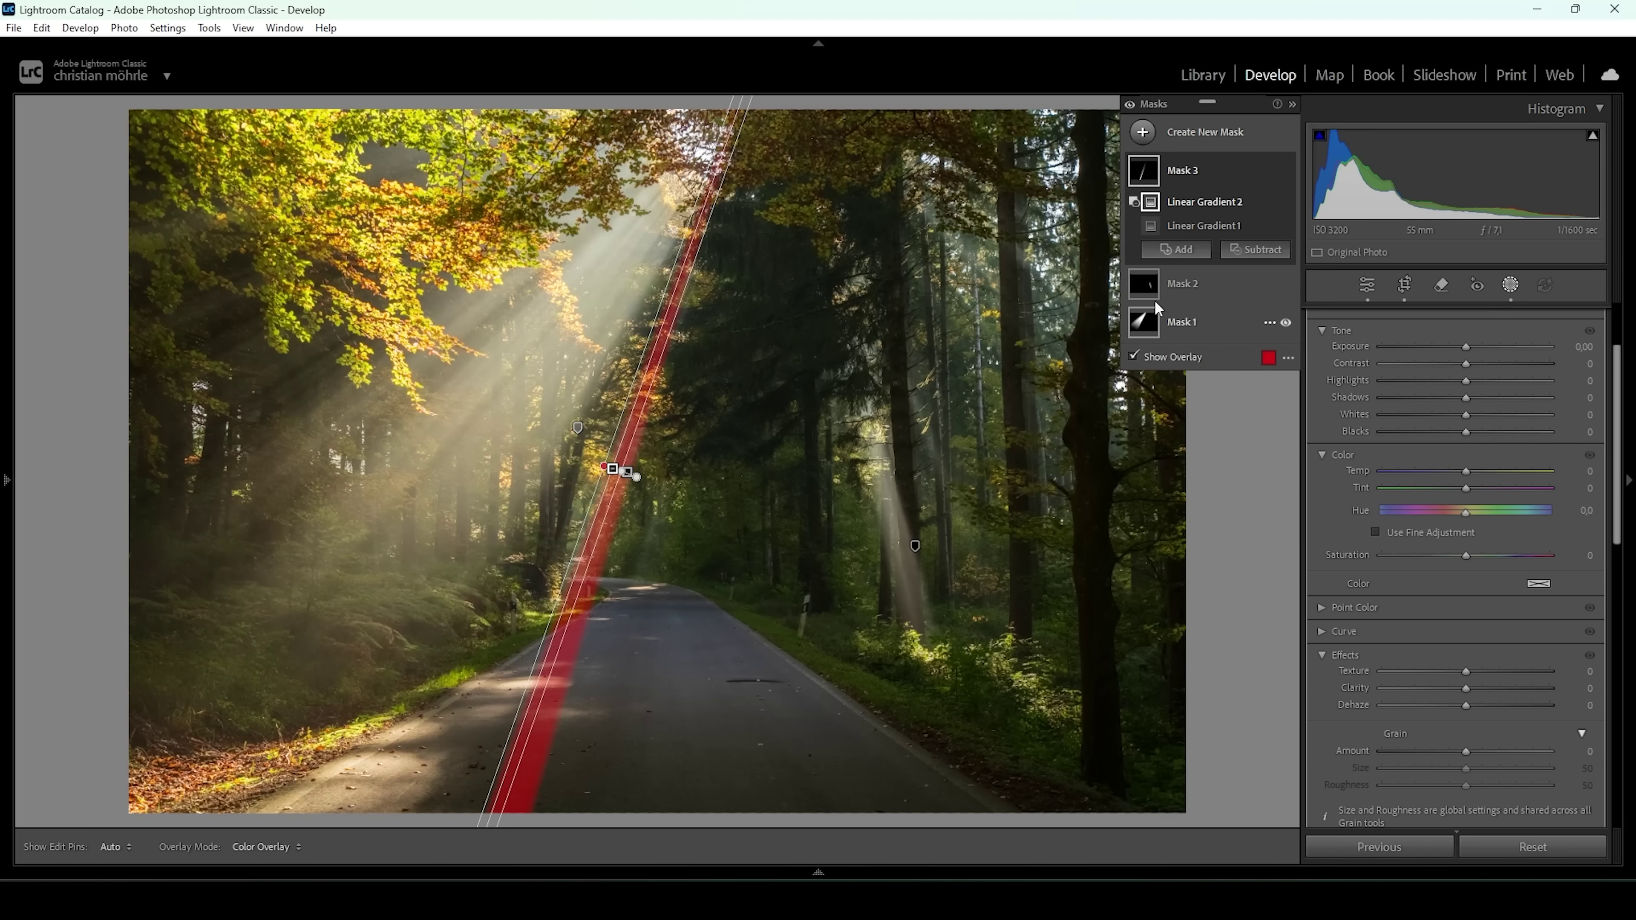
Subtract two more linear gradients to end the stripe above the road and trim its top
{"action": "left_click", "coordinate": [1256, 249]}
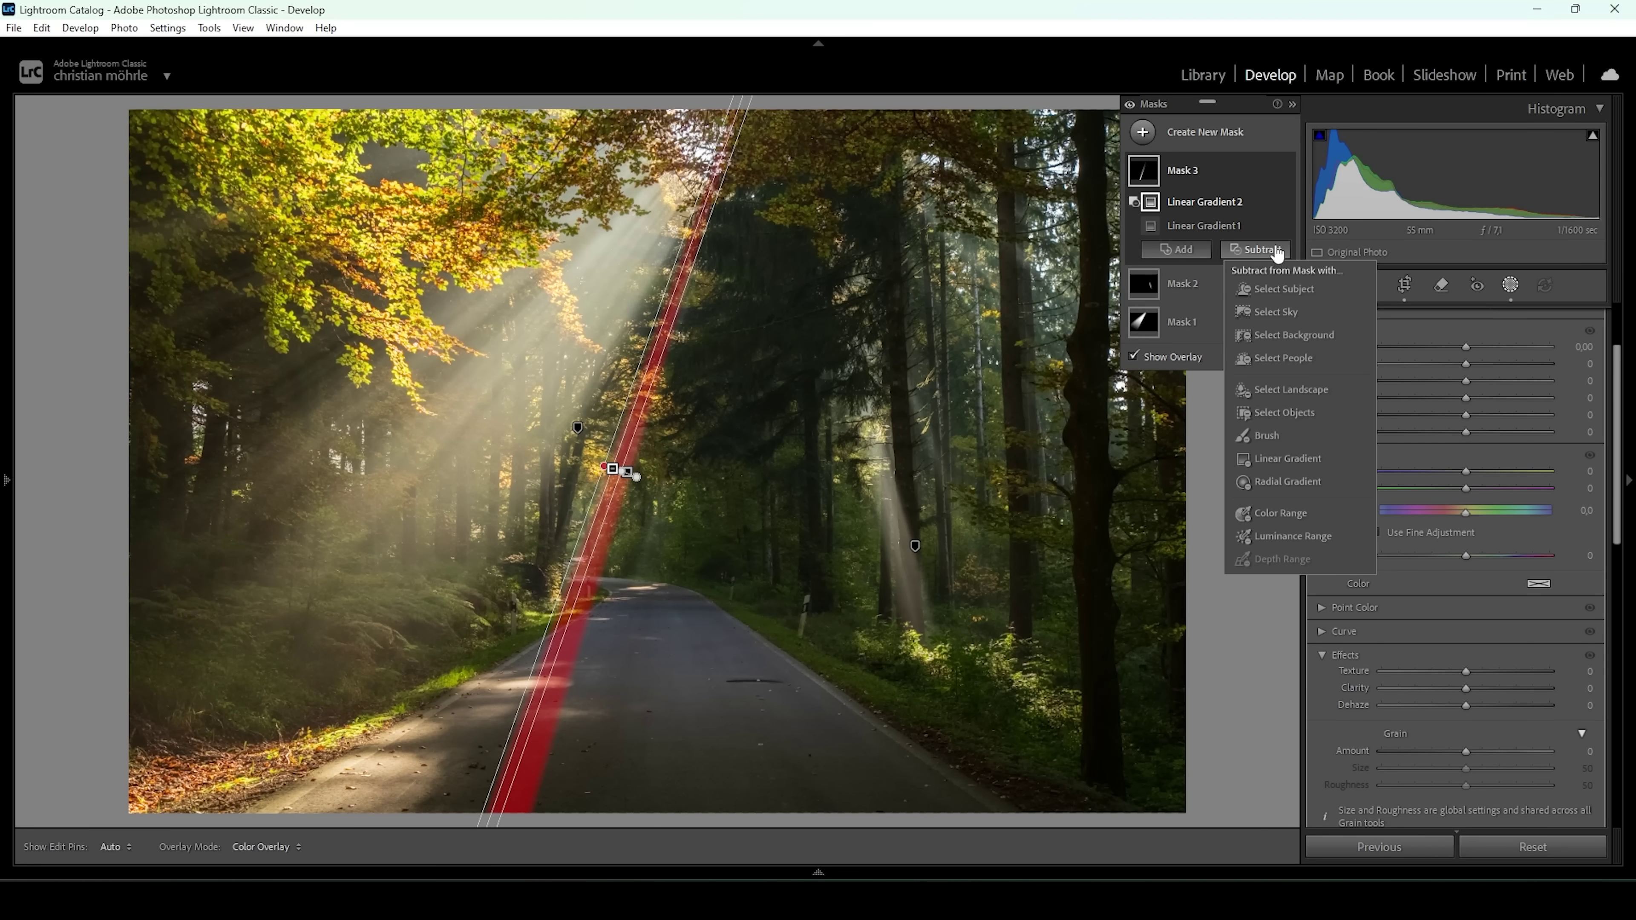
{"action": "left_click", "coordinate": [1288, 459]}
{"action": "left_click_drag", "start_coordinate": [570, 648], "coordinate": [634, 429]}
{"action": "left_click", "coordinate": [1256, 273]}
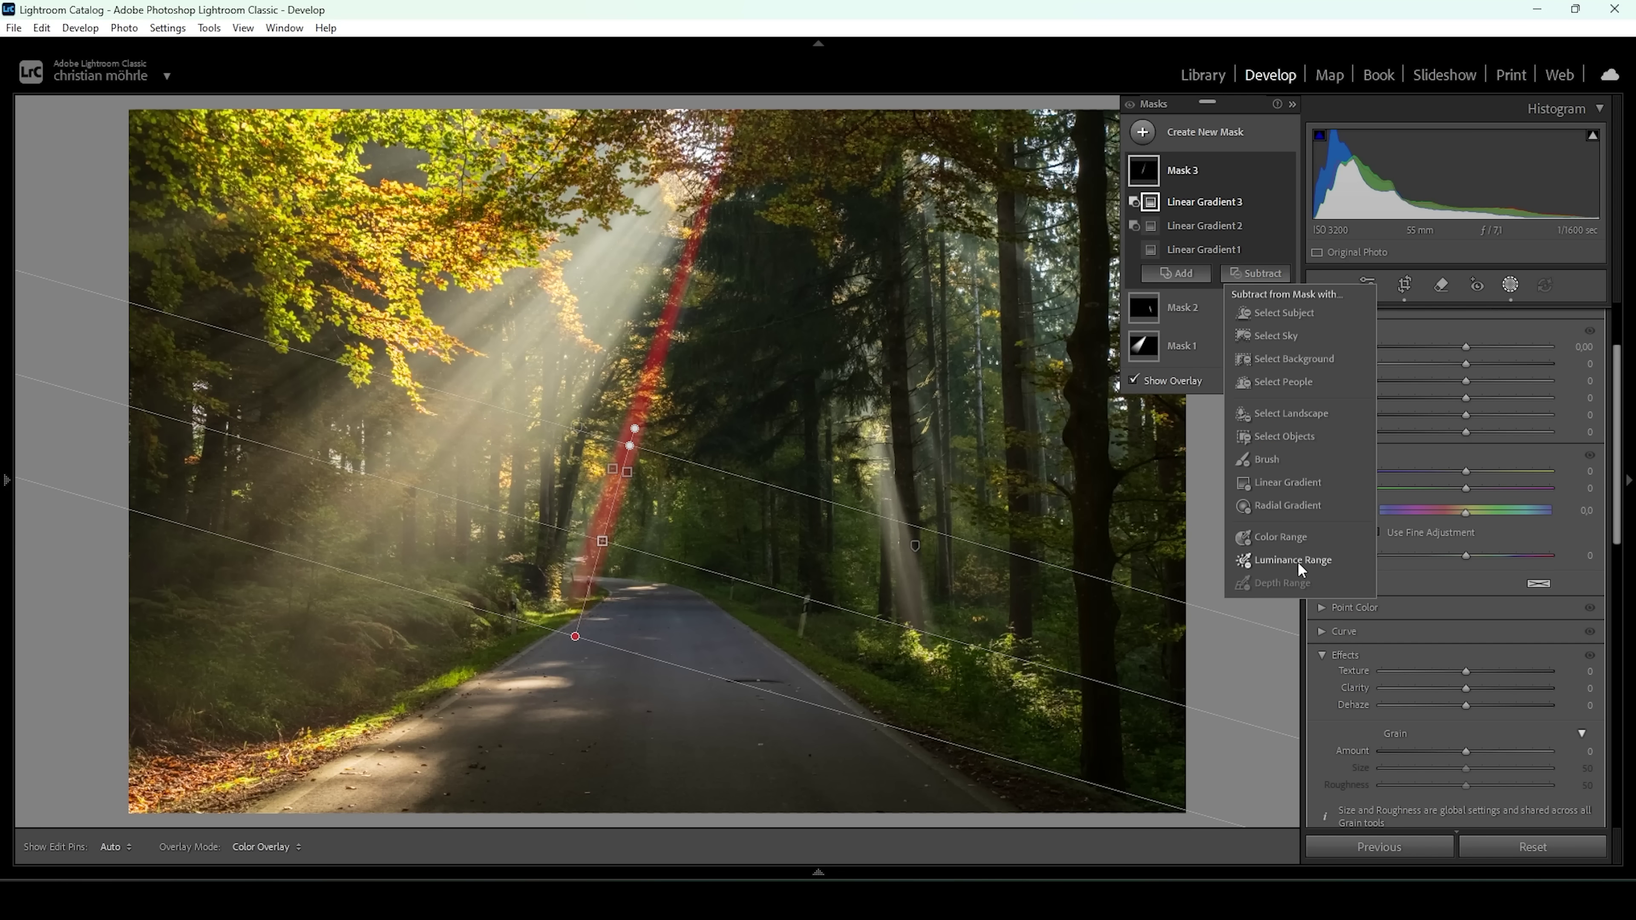
{"action": "left_click", "coordinate": [1288, 482]}
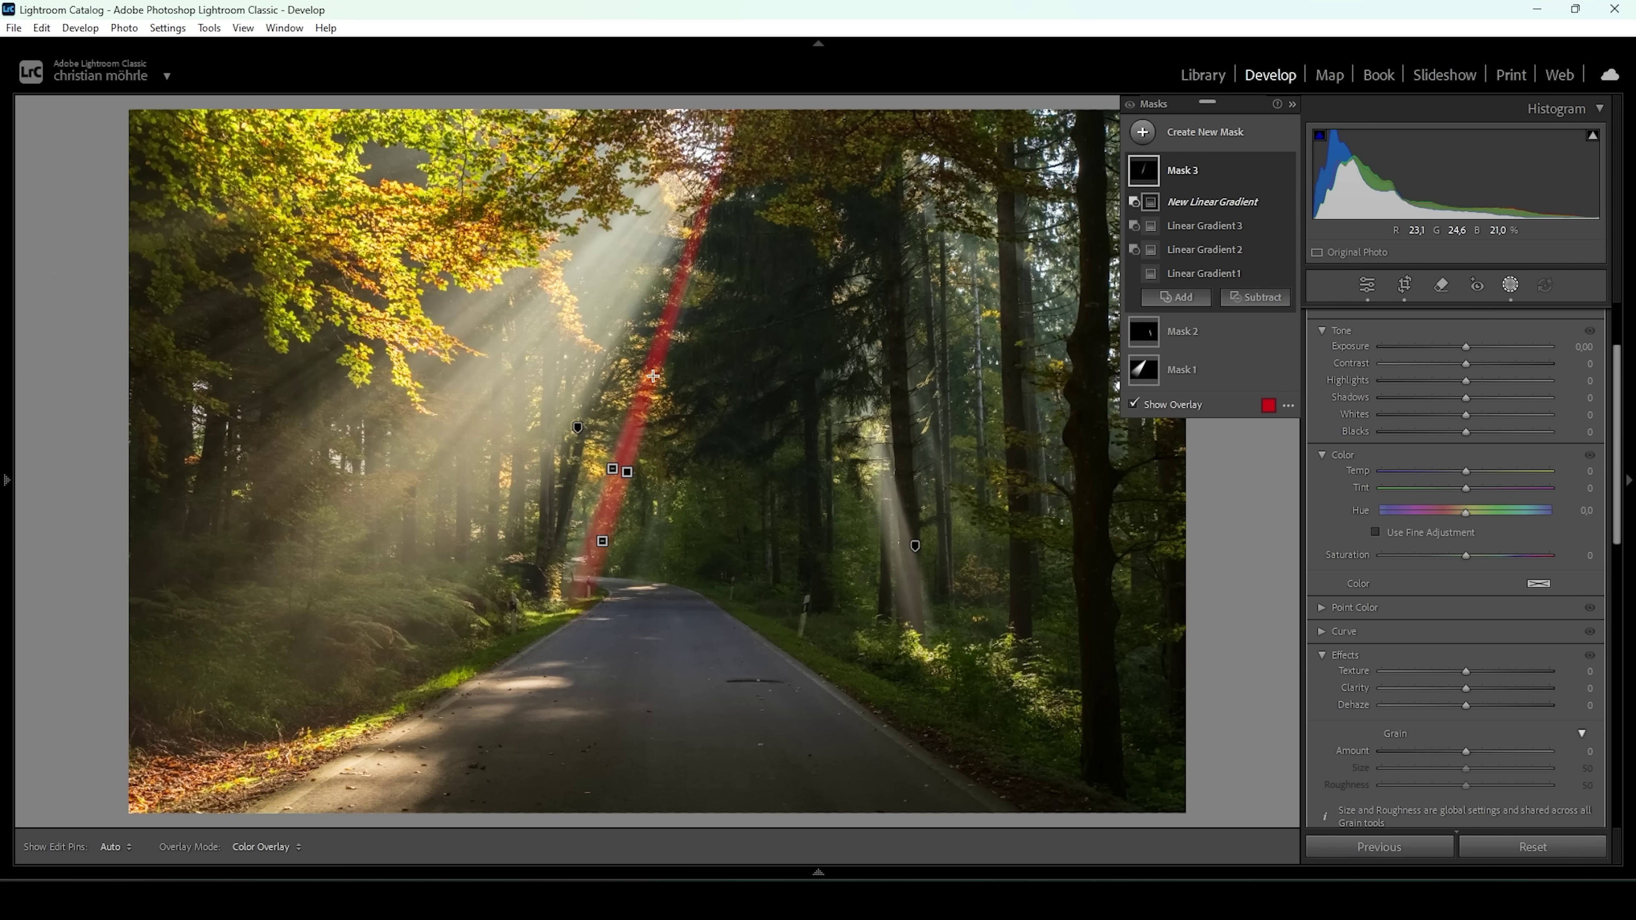
{"action": "left_click_drag", "start_coordinate": [654, 376], "coordinate": [647, 453]}
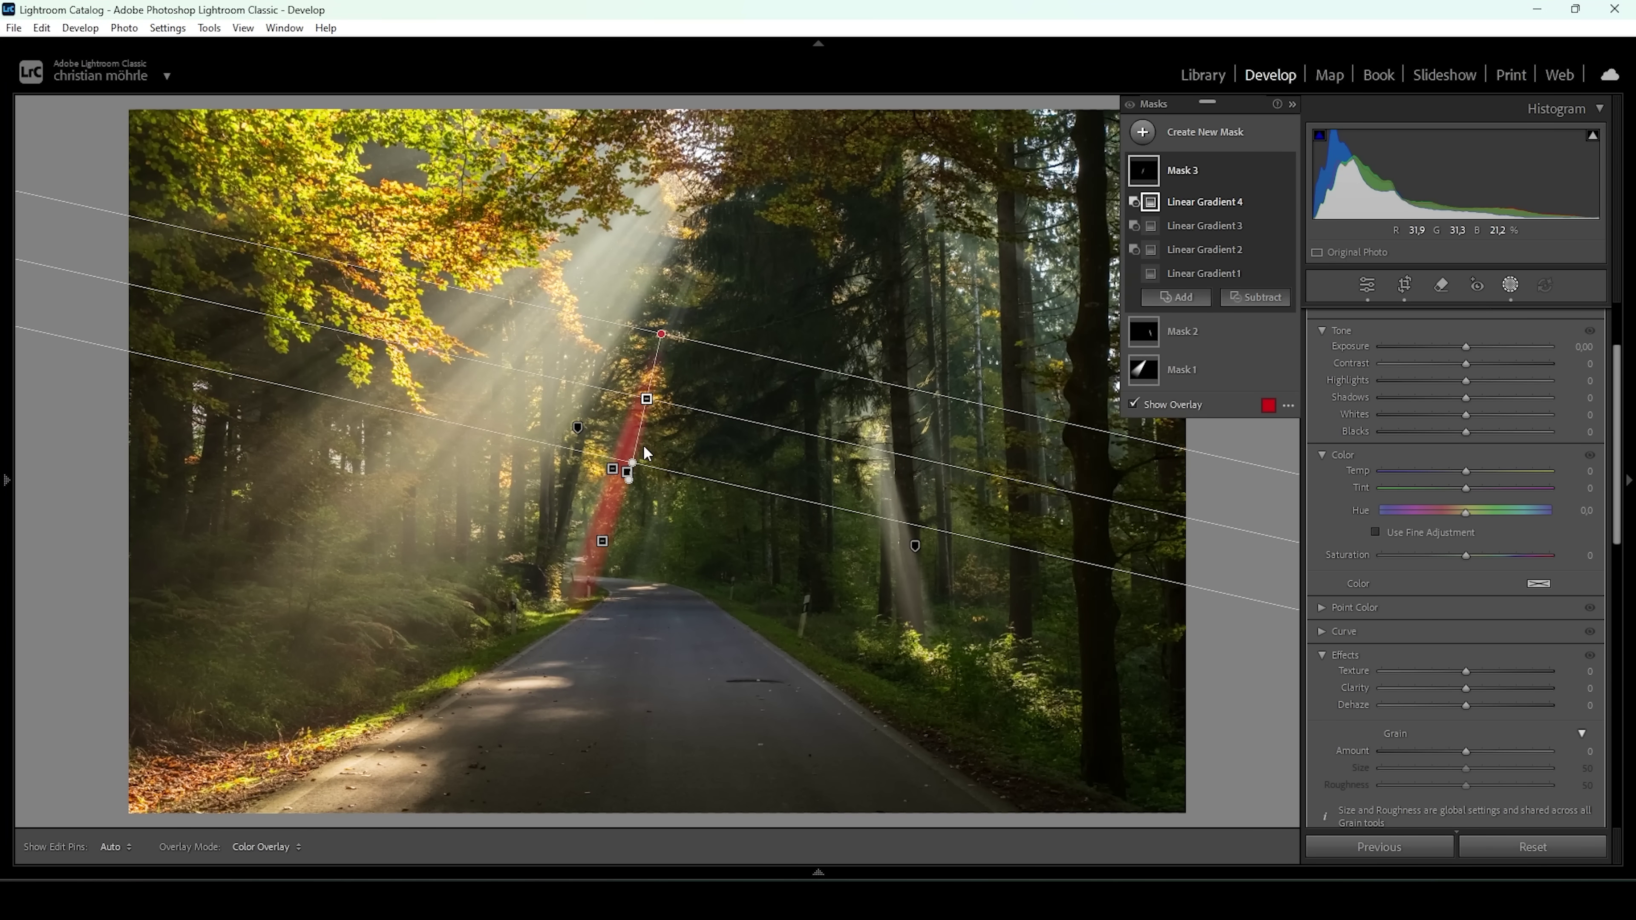
Give Mask 3 exposure 0.44 and blacks 12
{"action": "left_click_drag", "start_coordinate": [1466, 347], "coordinate": [1474, 348]}
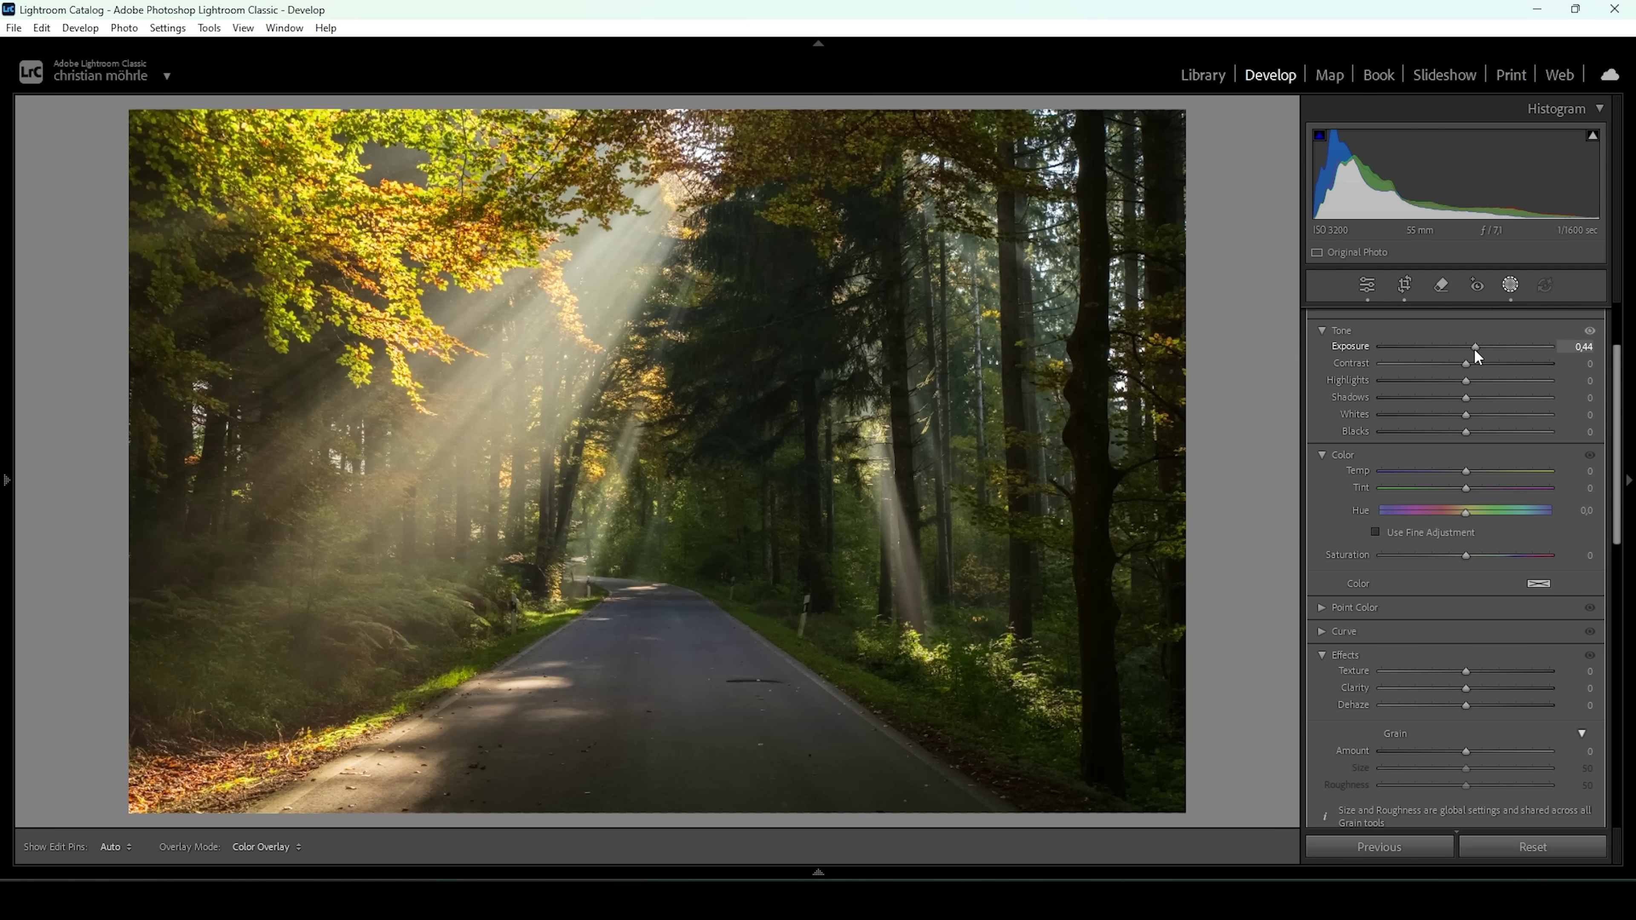
{"action": "left_click_drag", "start_coordinate": [1466, 431], "coordinate": [1478, 431]}
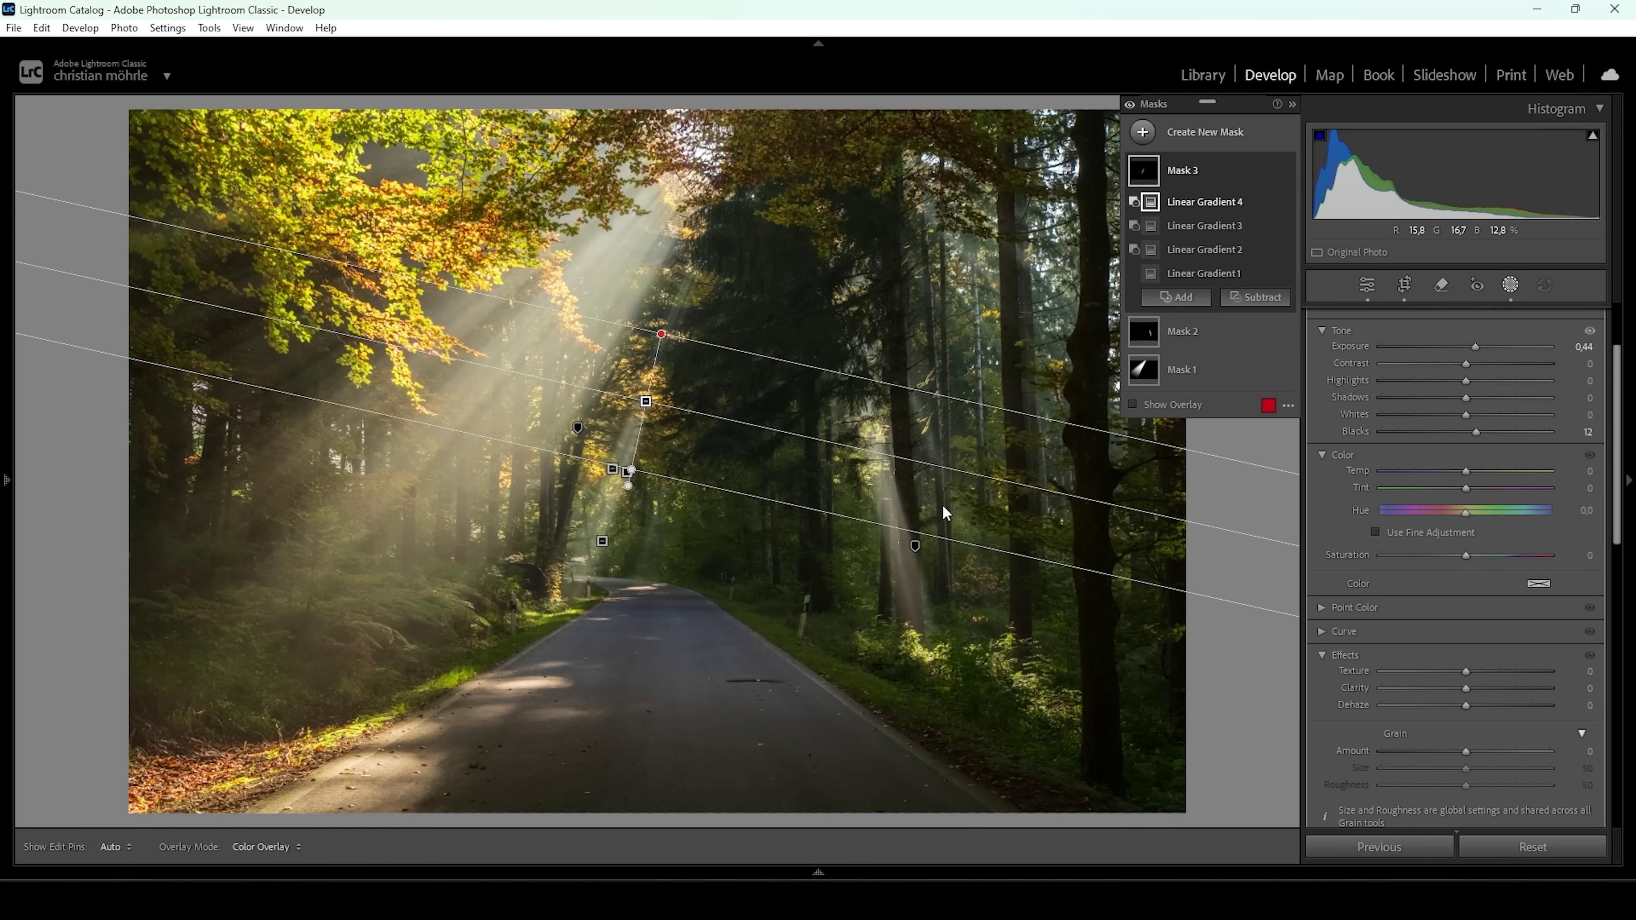
Add a radial gradient mask over the bright treetops with Exposure 0.77 and Blacks 22
{"action": "left_click", "coordinate": [1176, 297]}
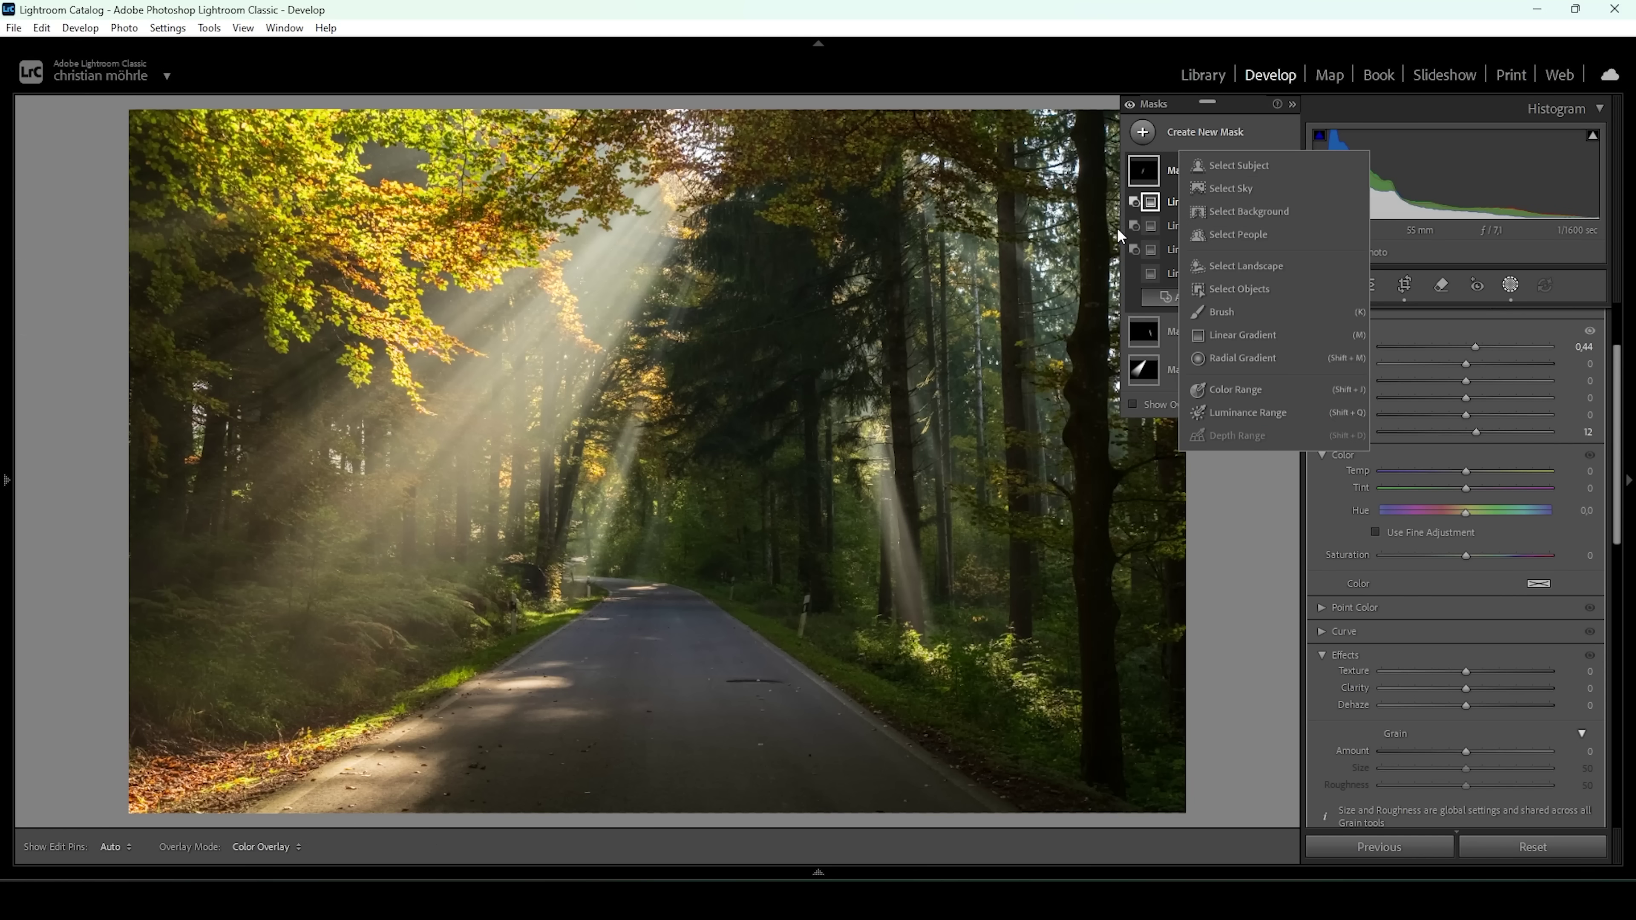
{"action": "left_click", "coordinate": [1224, 359]}
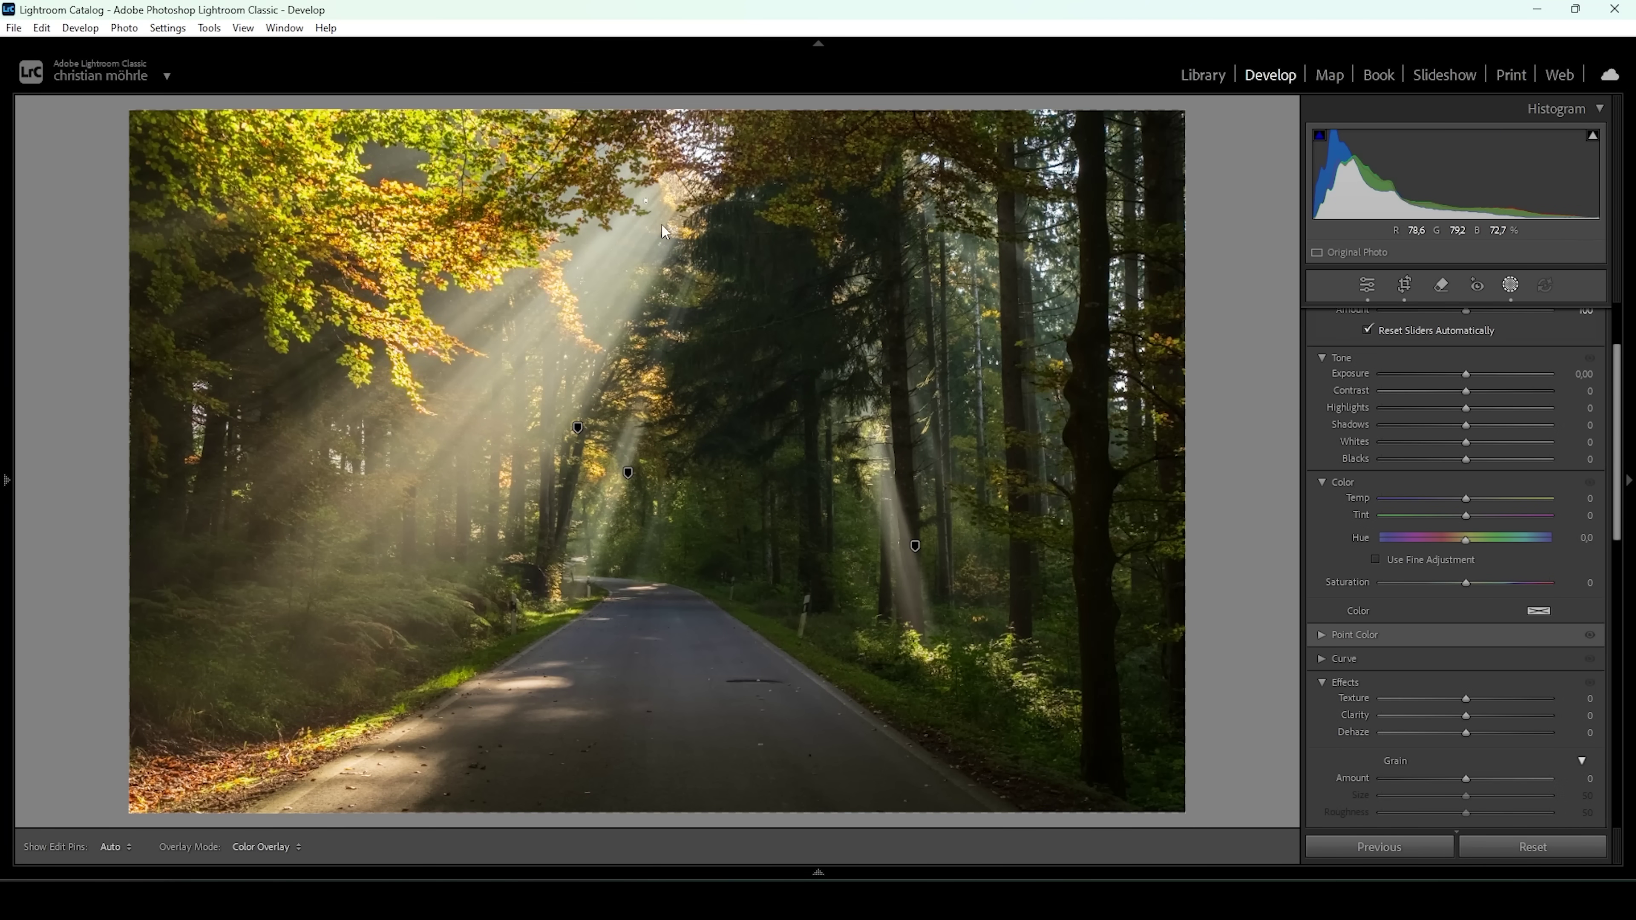
{"action": "left_click_drag", "start_coordinate": [662, 225], "coordinate": [753, 279]}
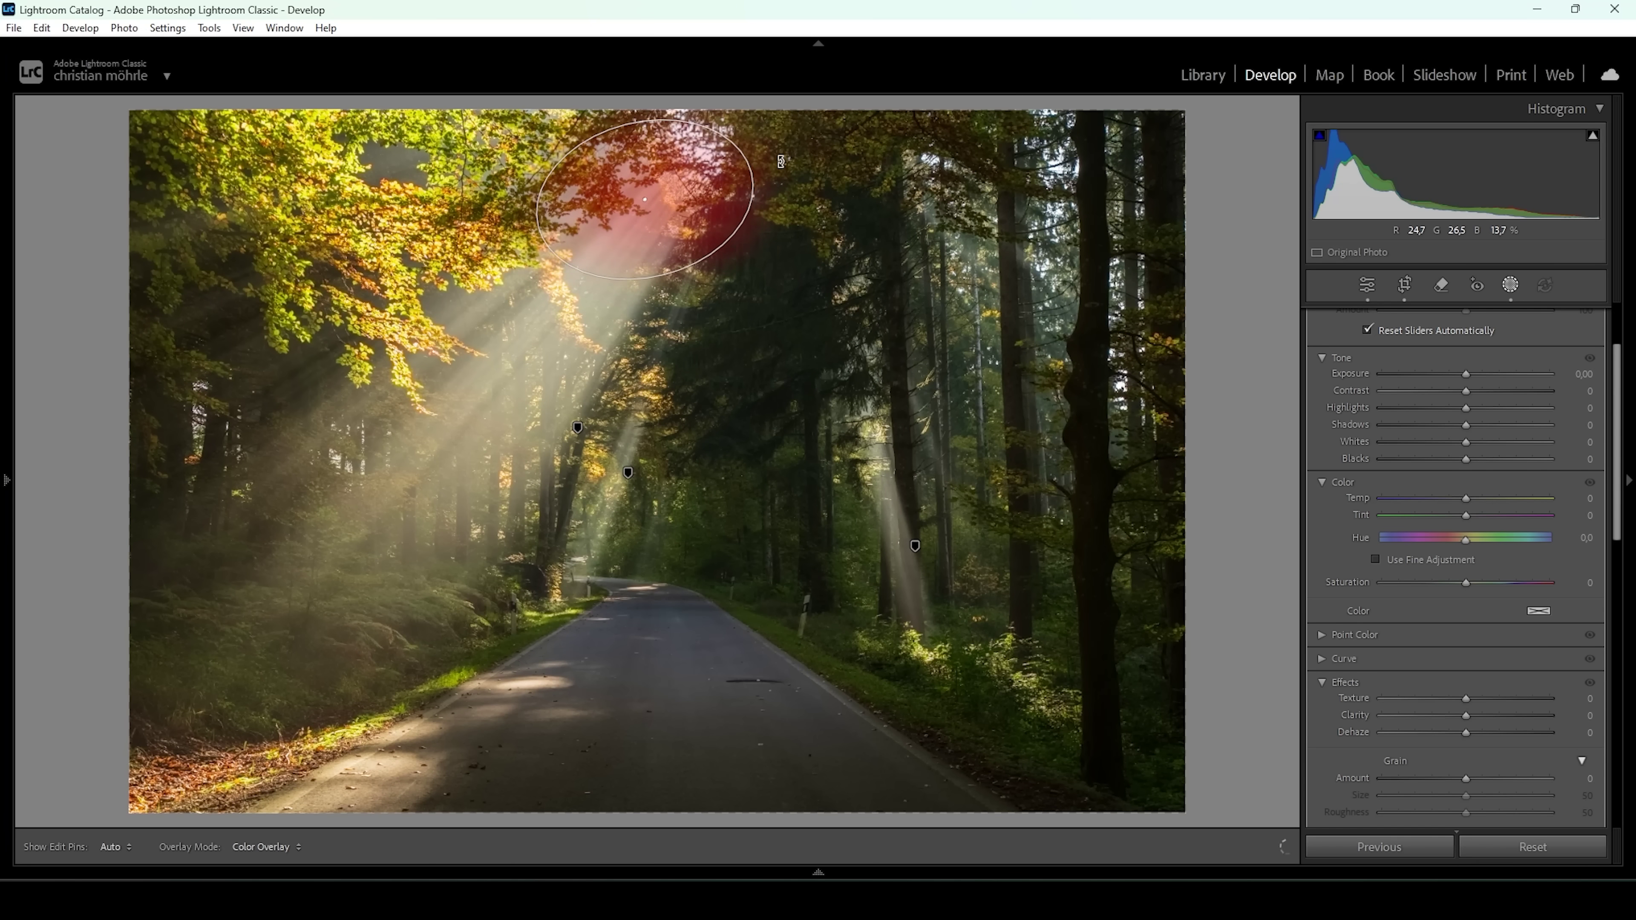
{"action": "left_click_drag", "start_coordinate": [781, 161], "coordinate": [770, 158]}
{"action": "left_click_drag", "start_coordinate": [645, 199], "coordinate": [657, 190]}
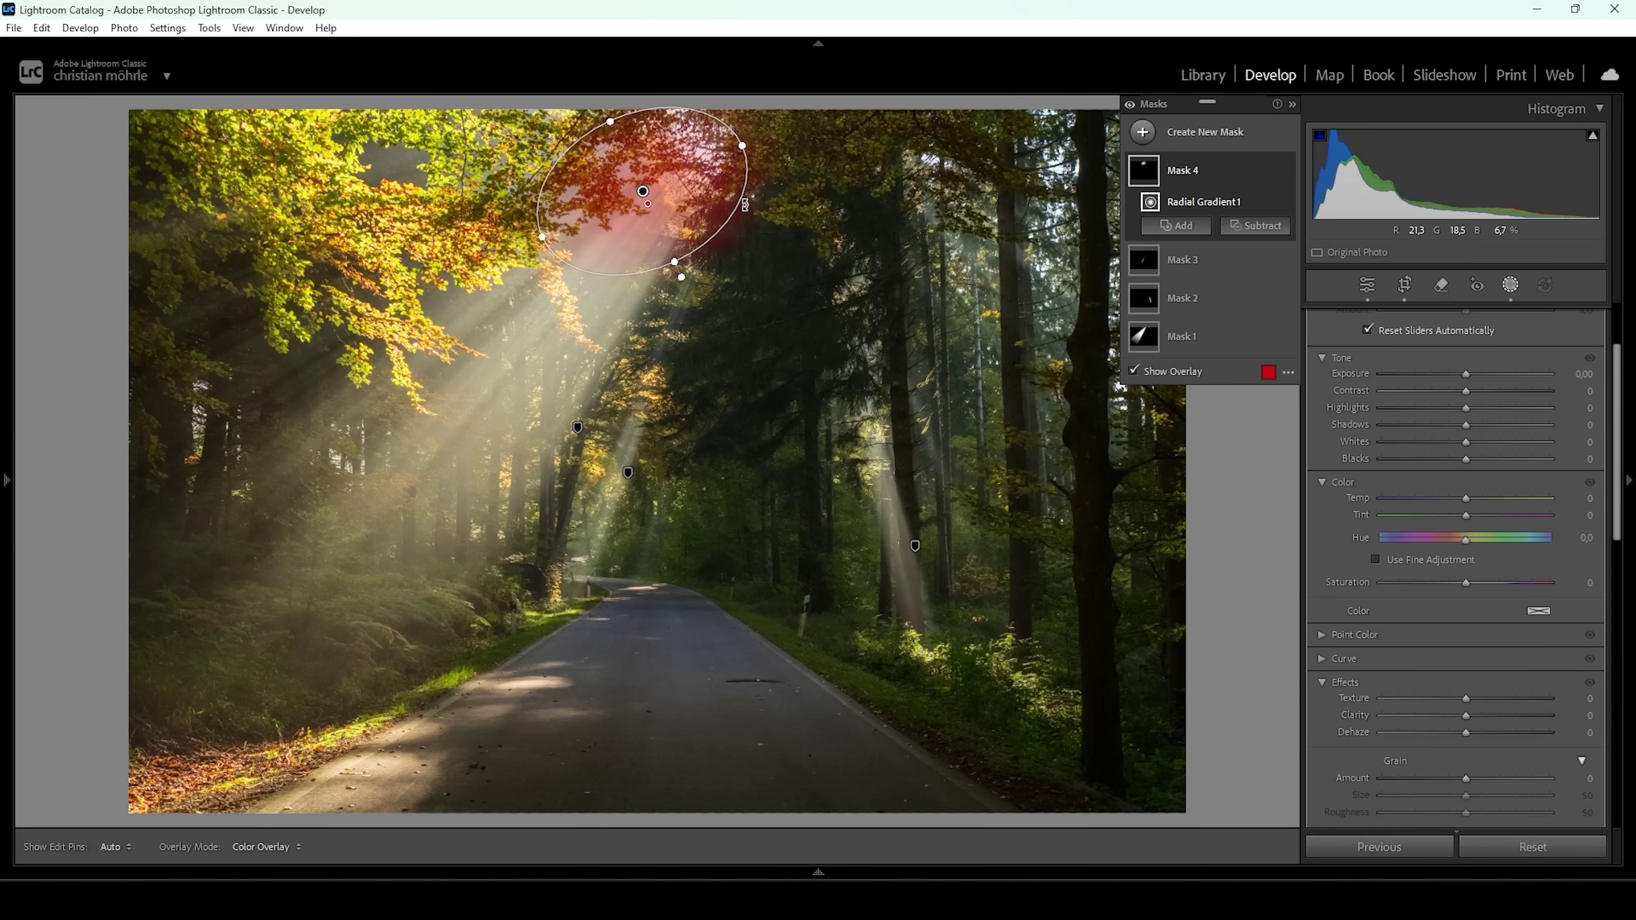
{"action": "left_click_drag", "start_coordinate": [1467, 458], "coordinate": [1488, 457]}
{"action": "left_click_drag", "start_coordinate": [1472, 372], "coordinate": [1482, 372]}
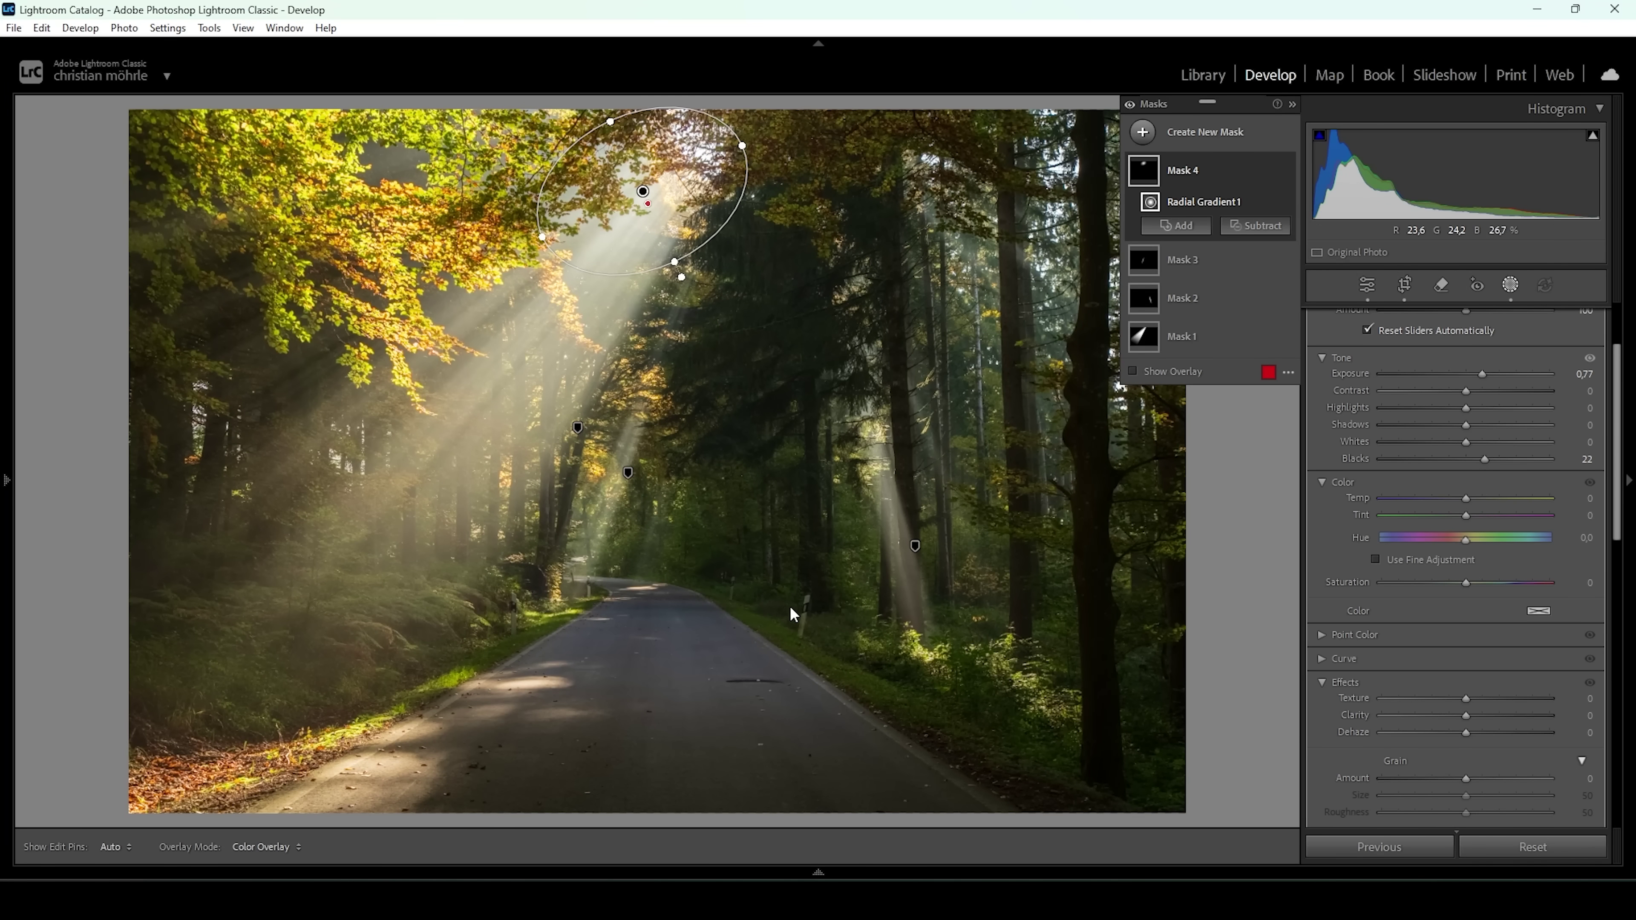
Create a landscape mask that targets the road as Artificial Ground
{"action": "left_click", "coordinate": [1142, 133]}
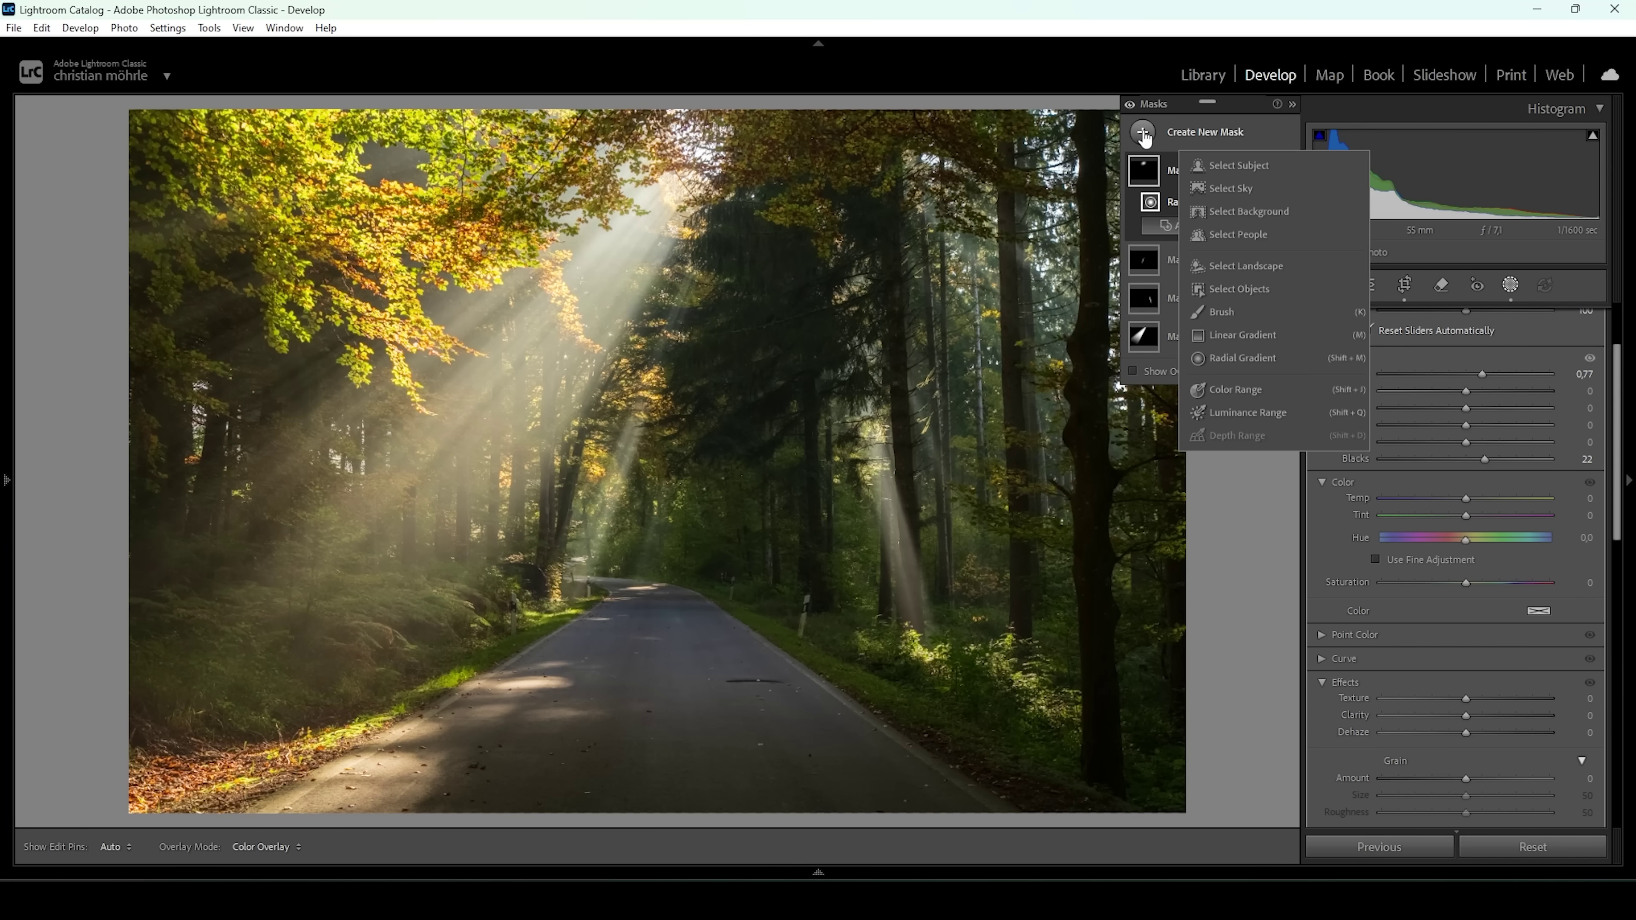
{"action": "left_click", "coordinate": [1250, 262]}
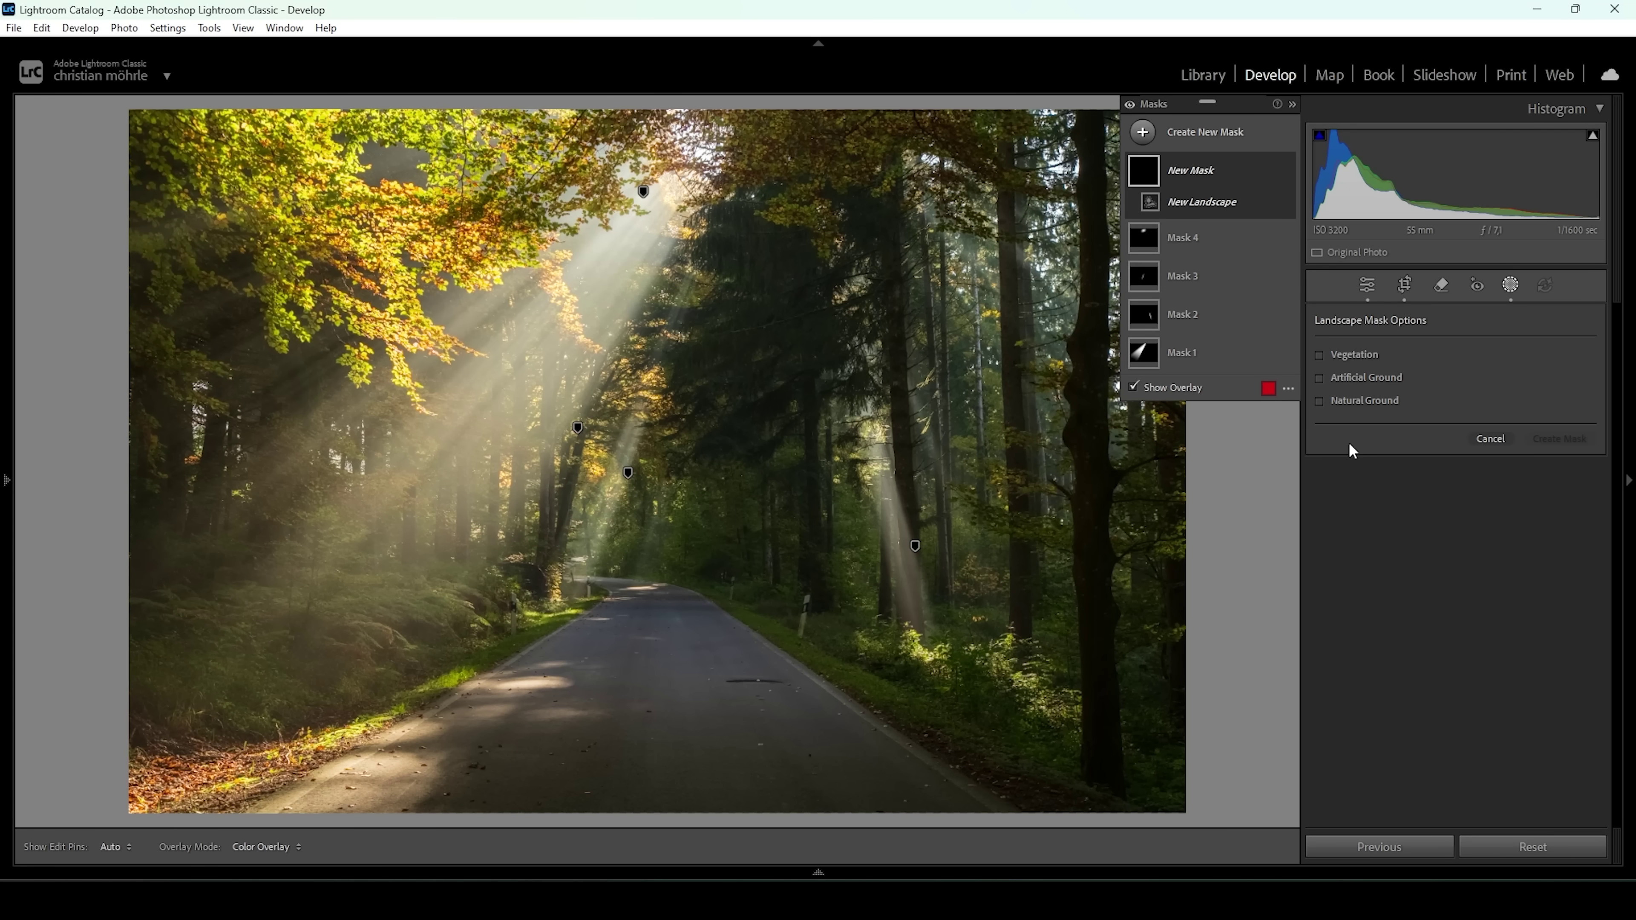
{"action": "left_click", "coordinate": [1365, 378]}
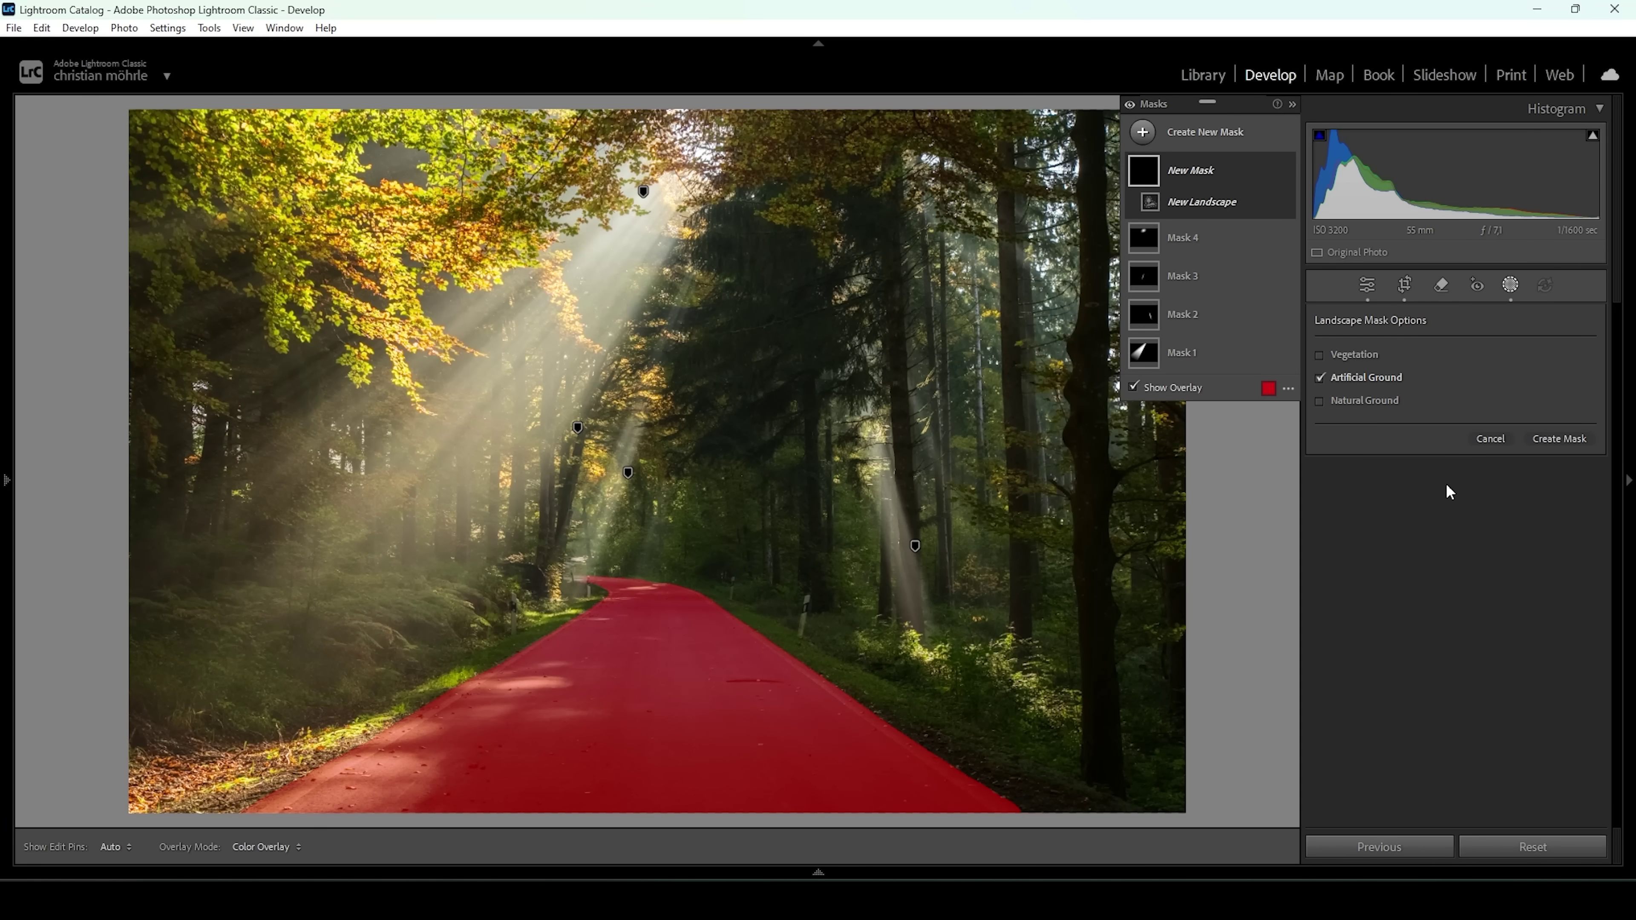
{"action": "left_click", "coordinate": [1558, 442]}
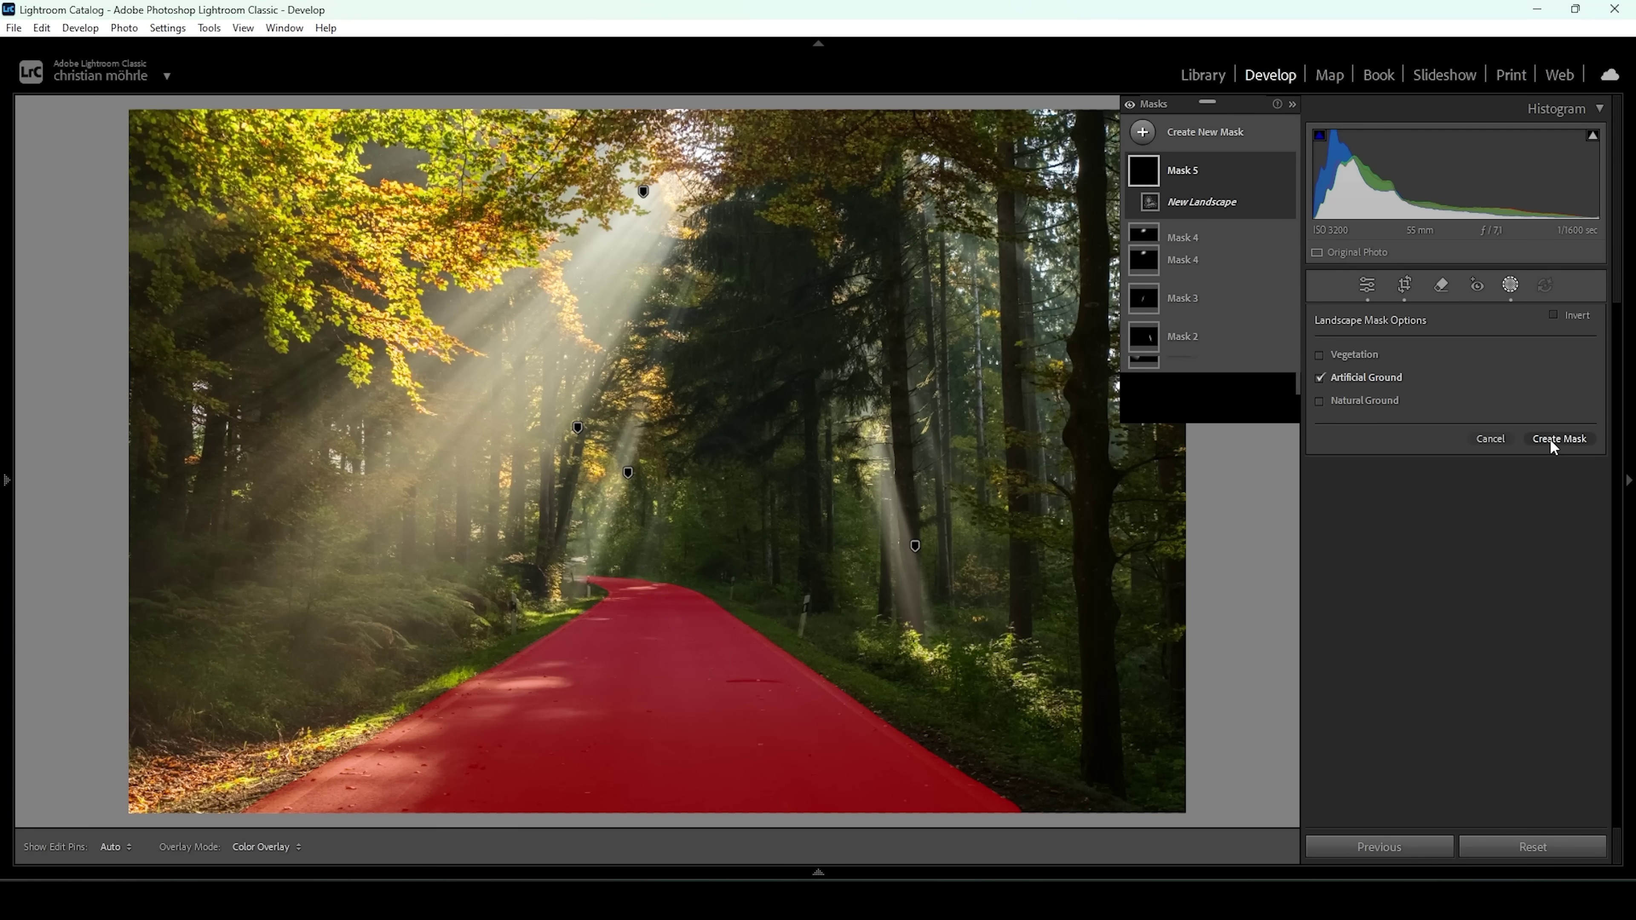
Give the road mask Clarity 27 and Saturation −65, then compare with the effect hidden
{"action": "left_click_drag", "start_coordinate": [1467, 579], "coordinate": [1495, 578]}
{"action": "left_click_drag", "start_coordinate": [1468, 448], "coordinate": [1426, 446]}
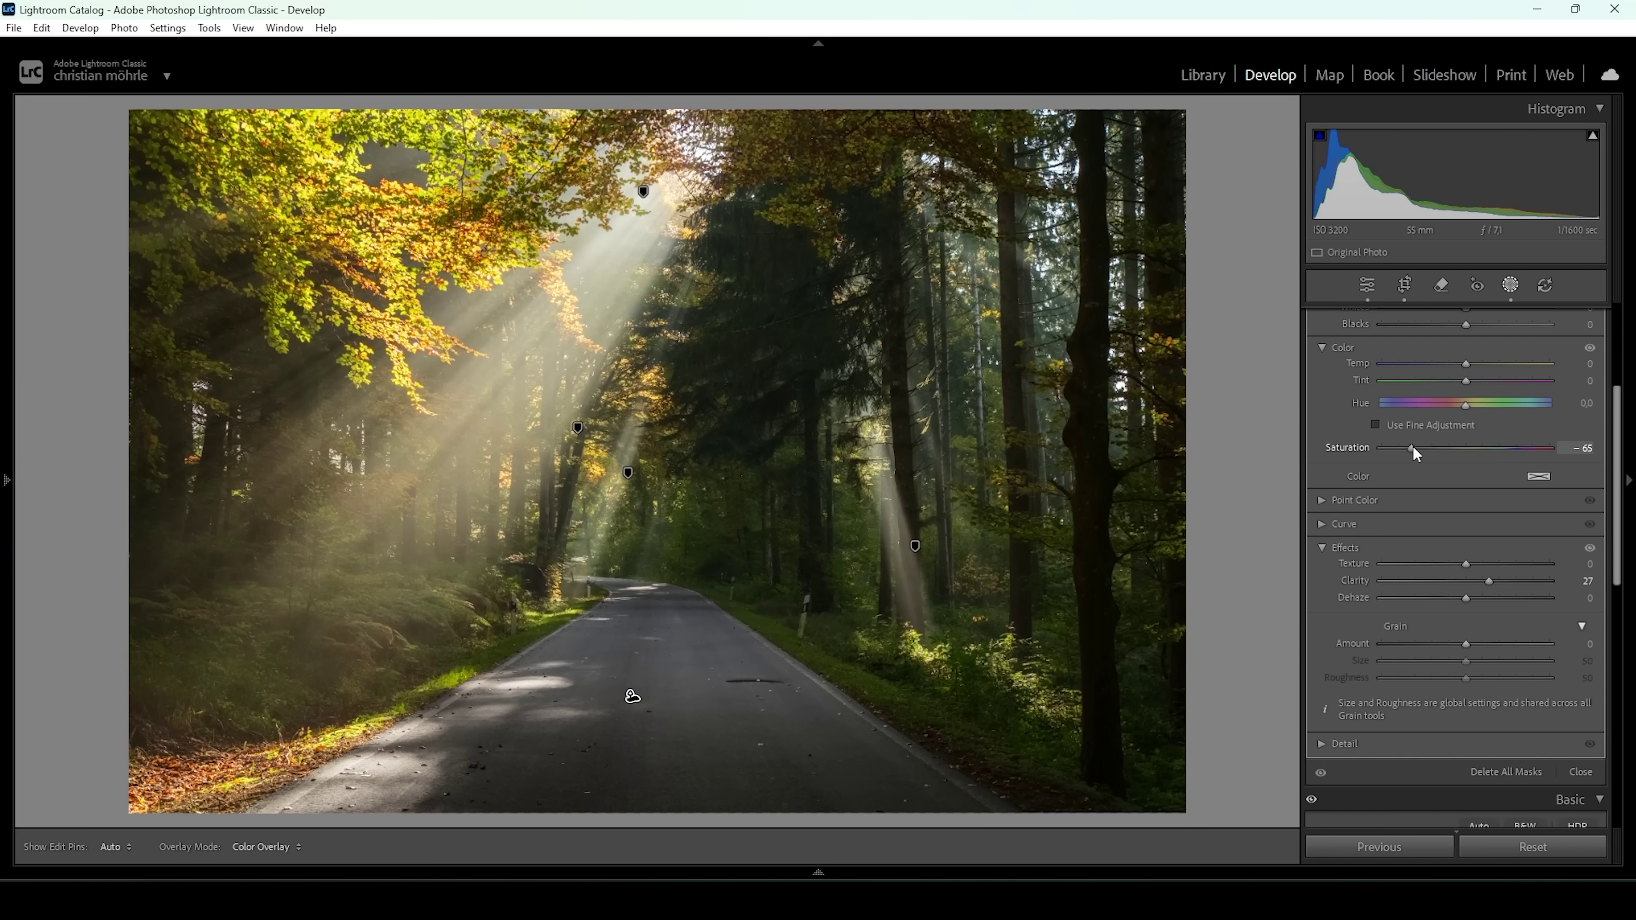
{"action": "left_click_drag", "start_coordinate": [1413, 448], "coordinate": [1413, 448]}
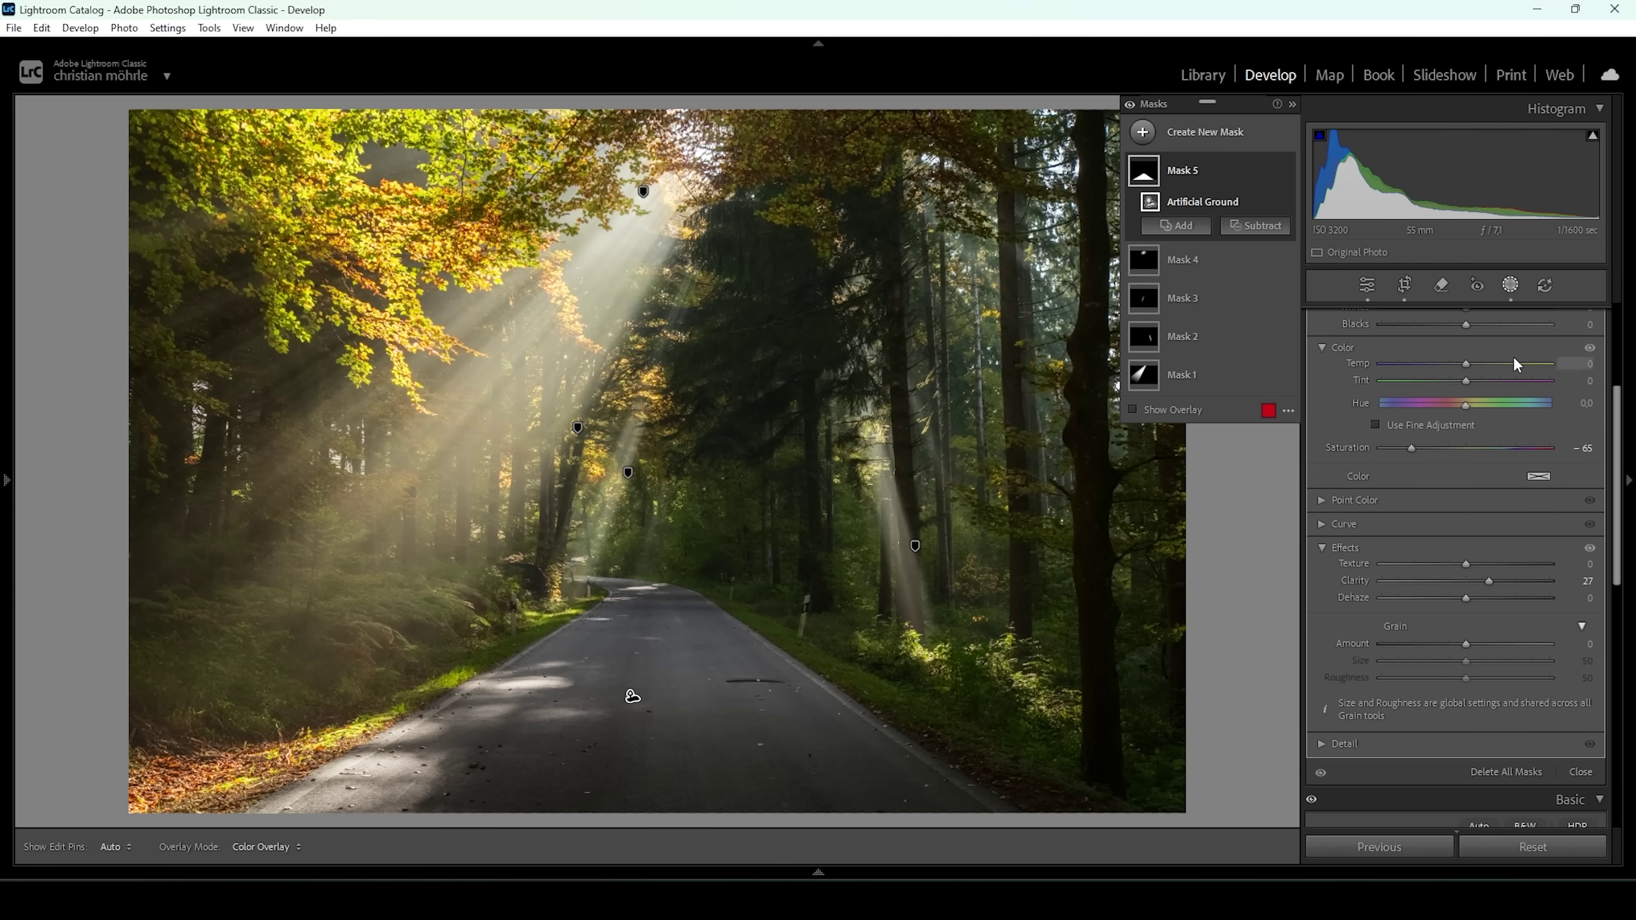
{"action": "left_click", "coordinate": [1130, 104]}
{"action": "left_click", "coordinate": [1131, 104]}
Shift the global Color Mixer hues toward red: Orange −10, Yellow −9
{"action": "left_click", "coordinate": [1366, 286]}
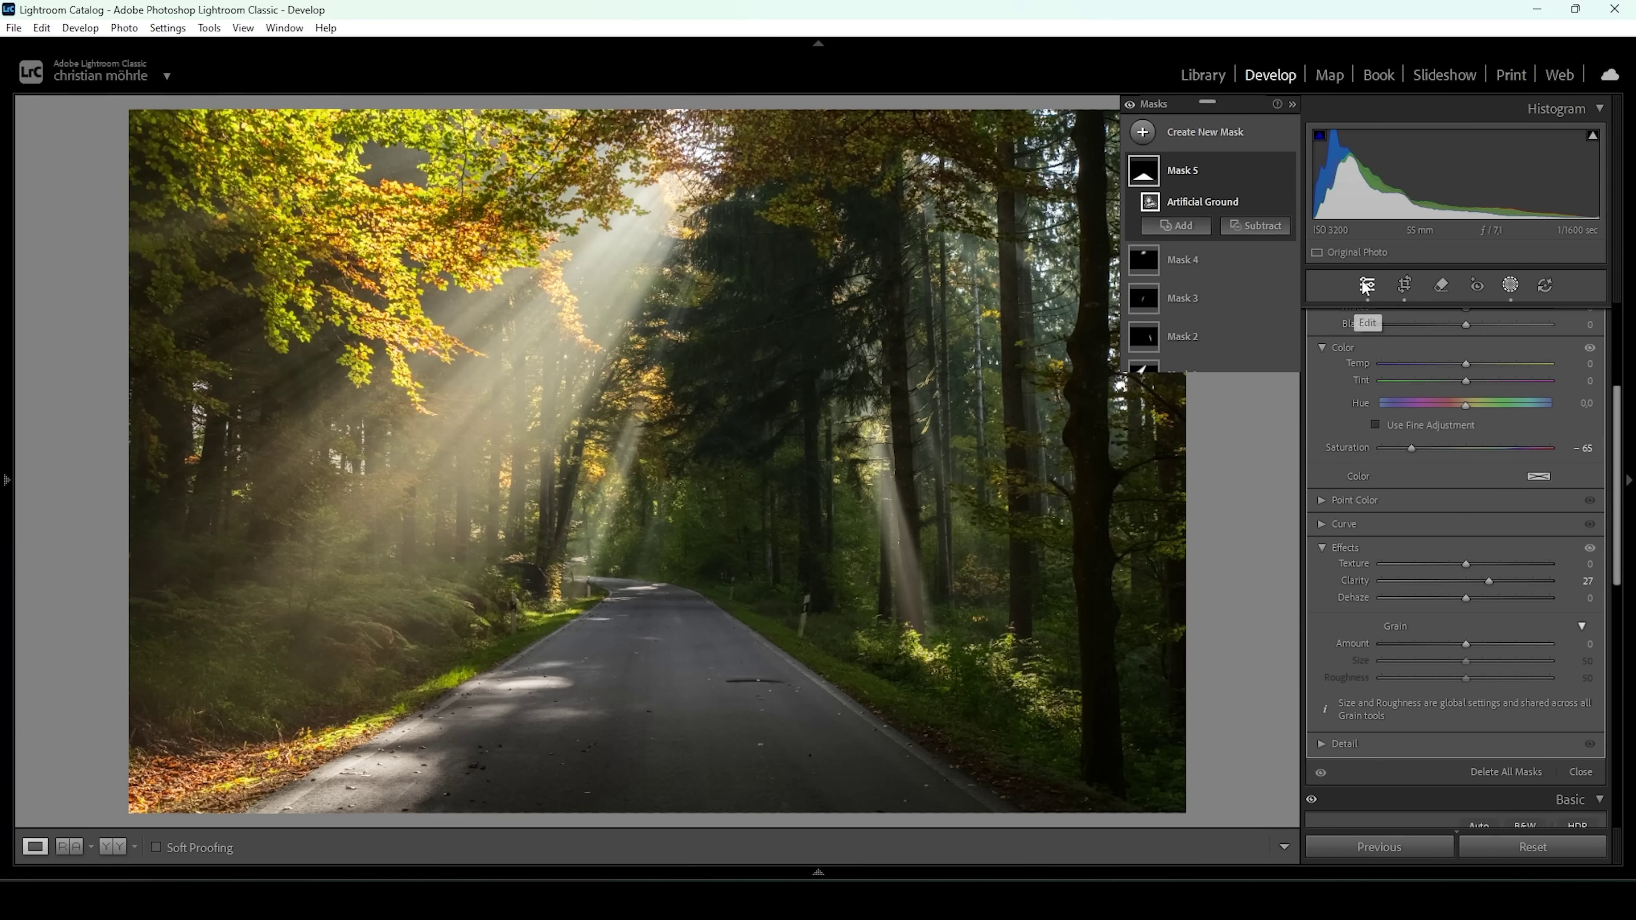
{"action": "scroll", "coordinate": [1574, 359], "scroll_direction": "up", "scroll_amount": 3}
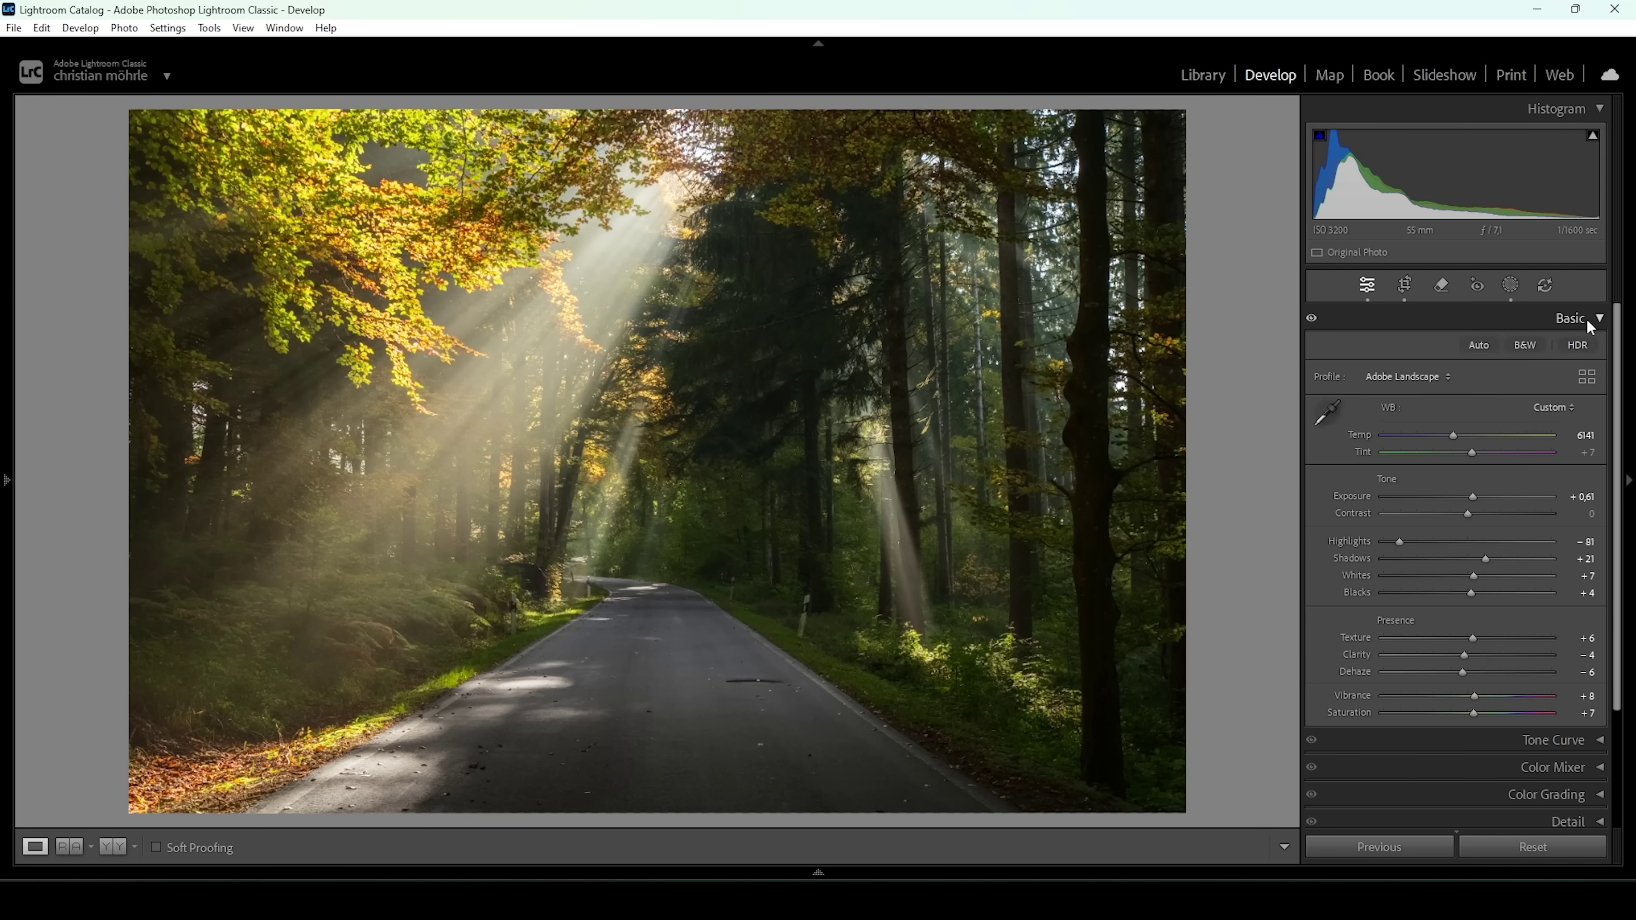
{"action": "left_click", "coordinate": [1587, 318]}
{"action": "left_click", "coordinate": [1583, 374]}
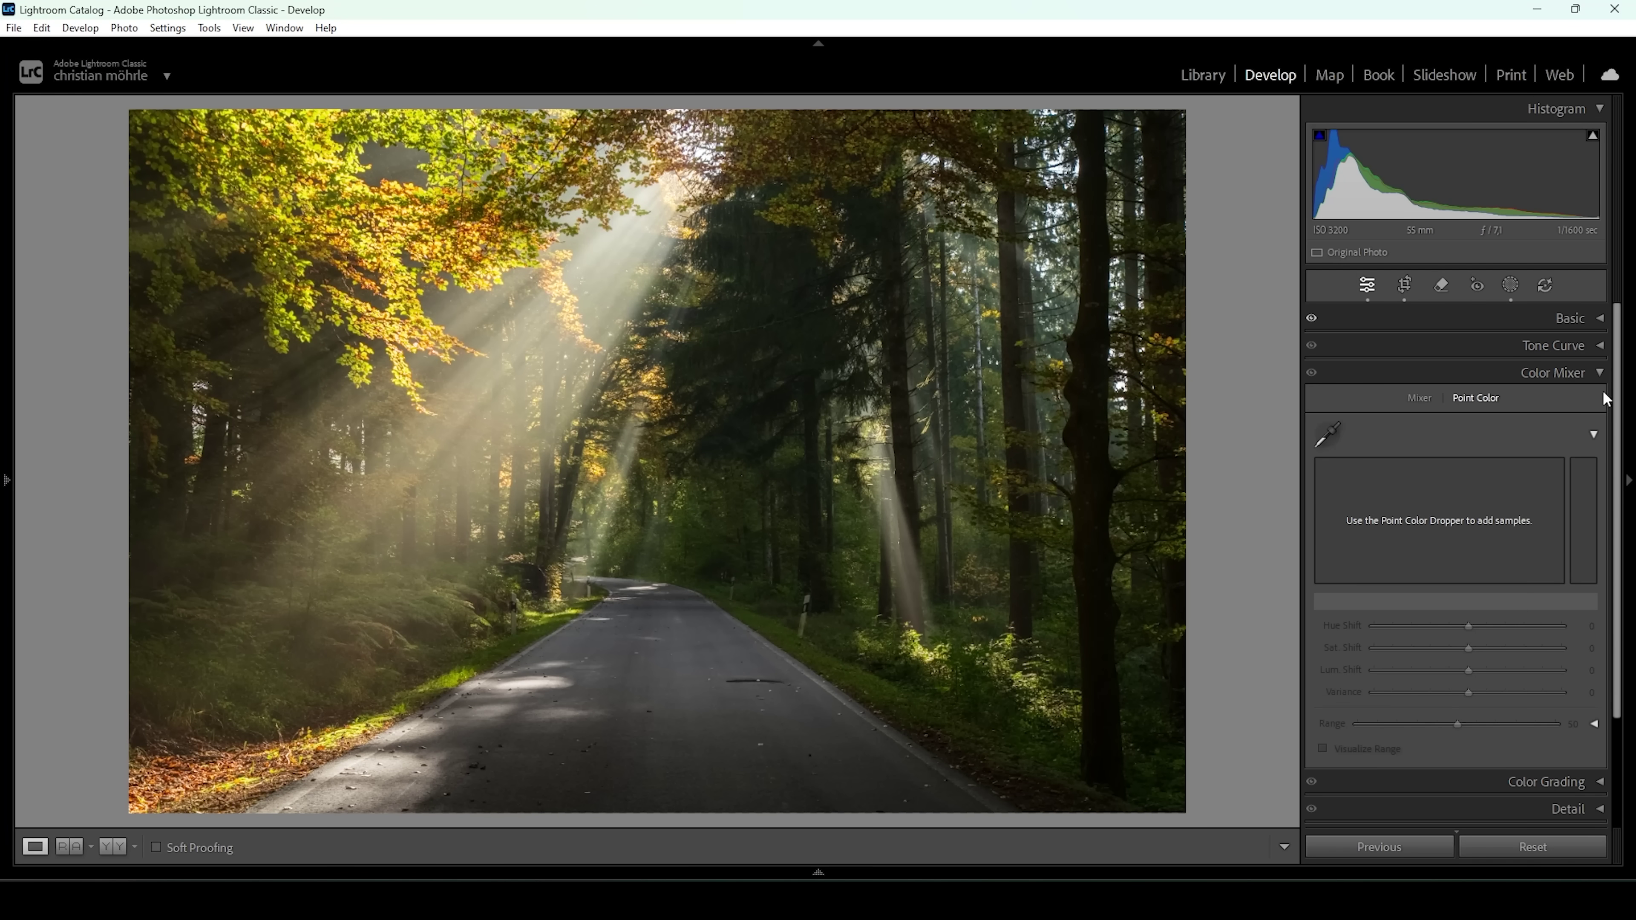
{"action": "left_click", "coordinate": [1428, 398]}
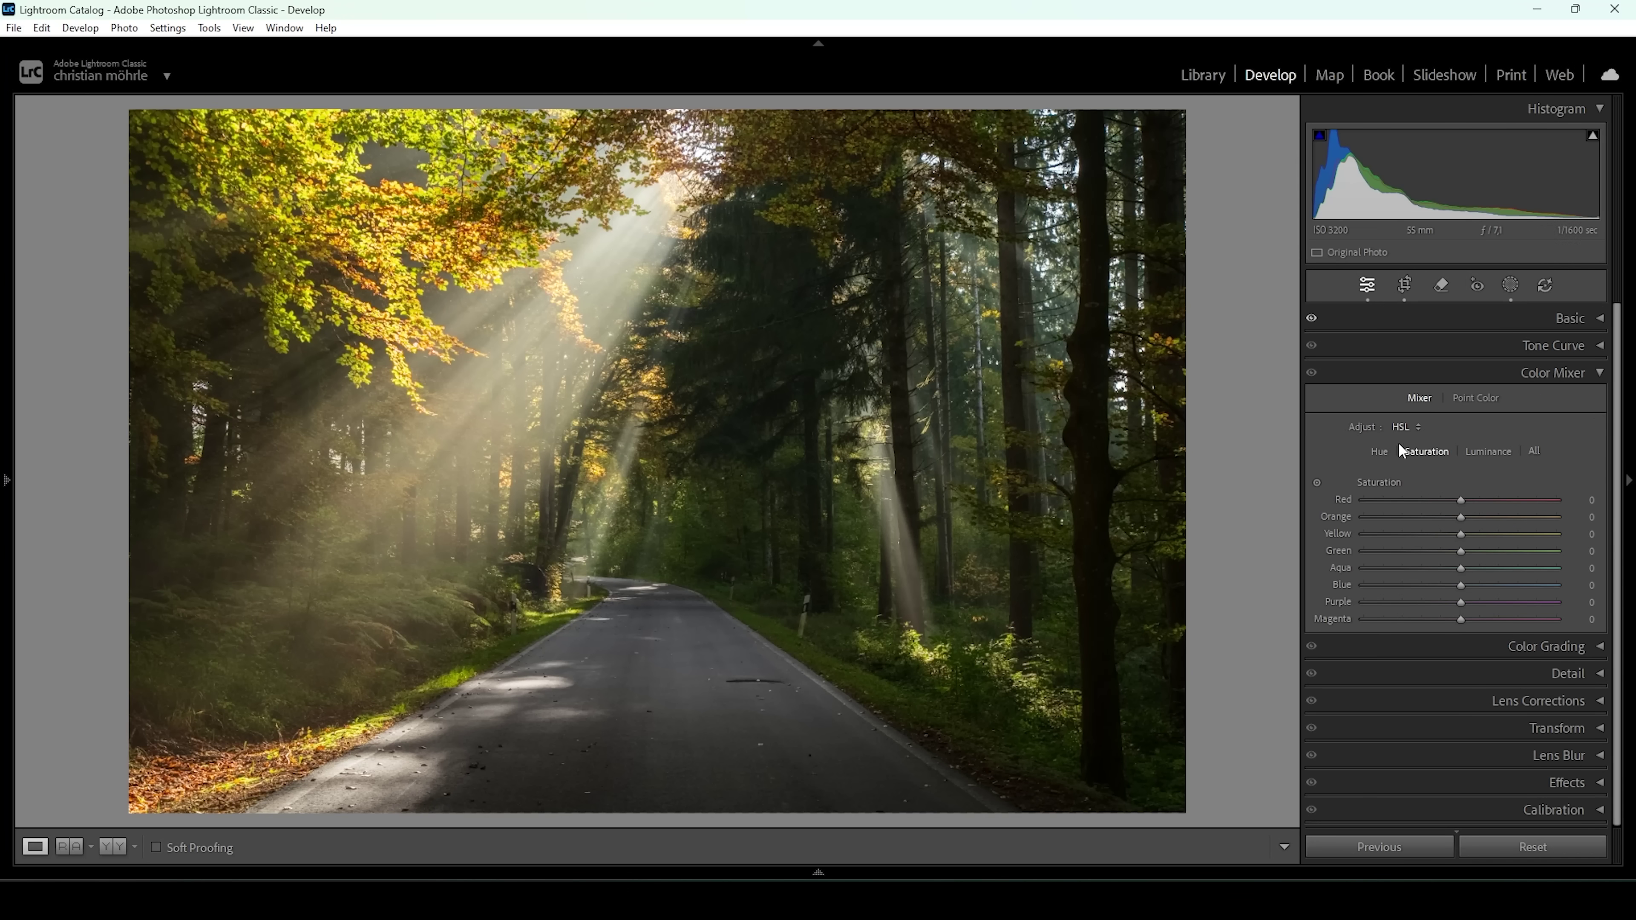
{"action": "left_click", "coordinate": [1380, 450]}
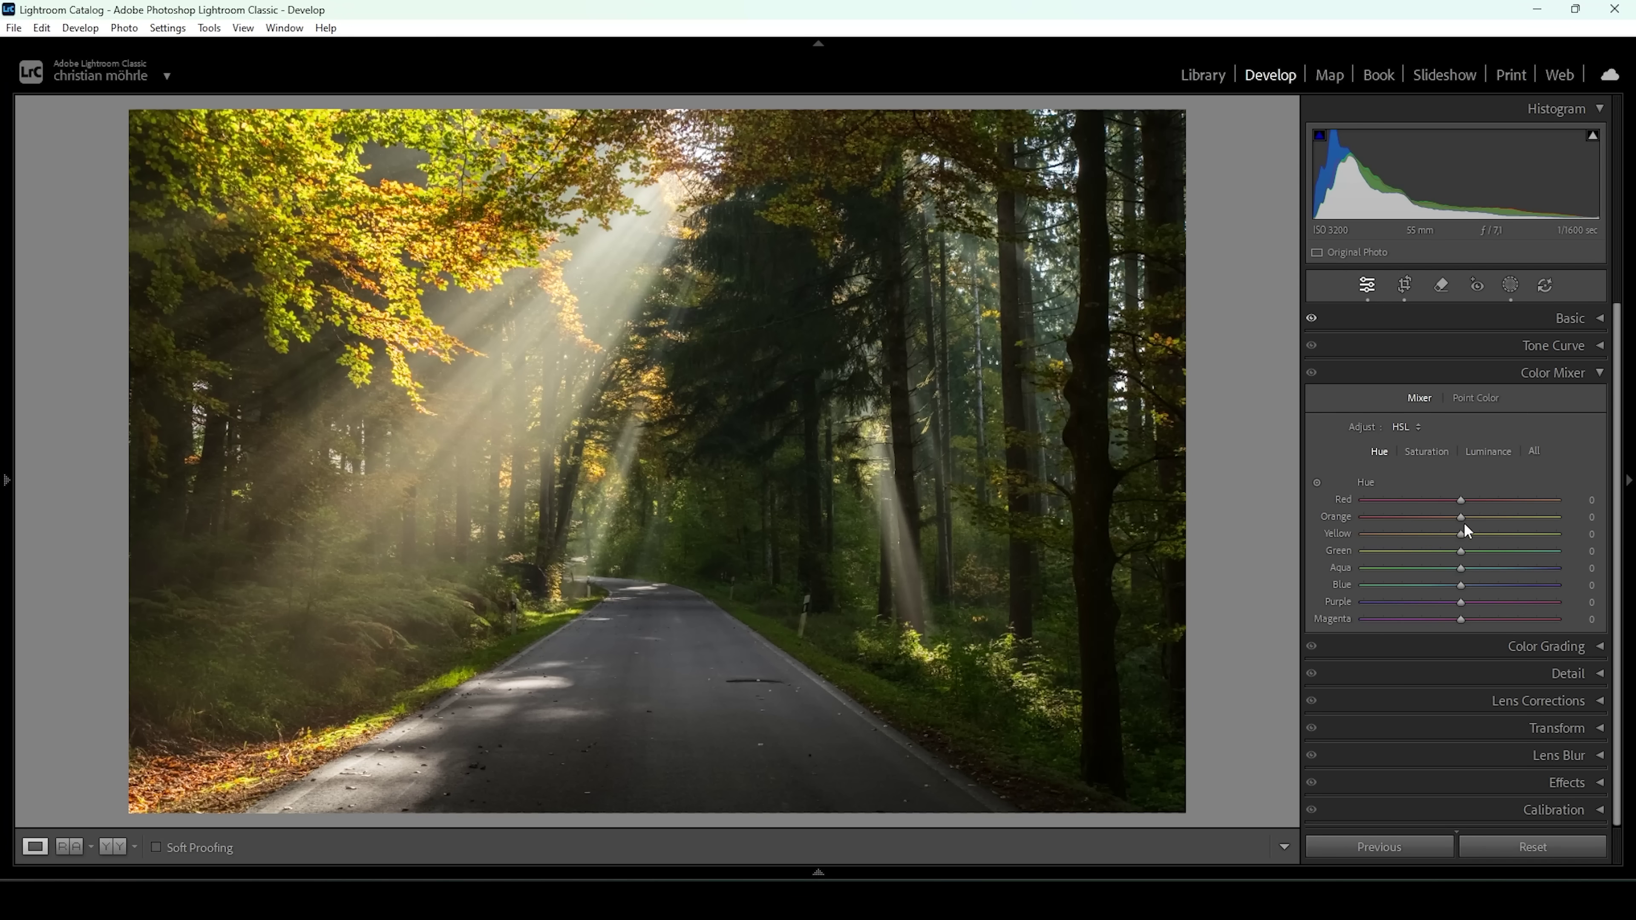
{"action": "left_click_drag", "start_coordinate": [1461, 517], "coordinate": [1450, 518]}
{"action": "left_click_drag", "start_coordinate": [1460, 533], "coordinate": [1454, 533]}
Set Color Mixer saturation to Orange +12, Yellow +12, Green −25 and Blue −39
{"action": "left_click", "coordinate": [1424, 451]}
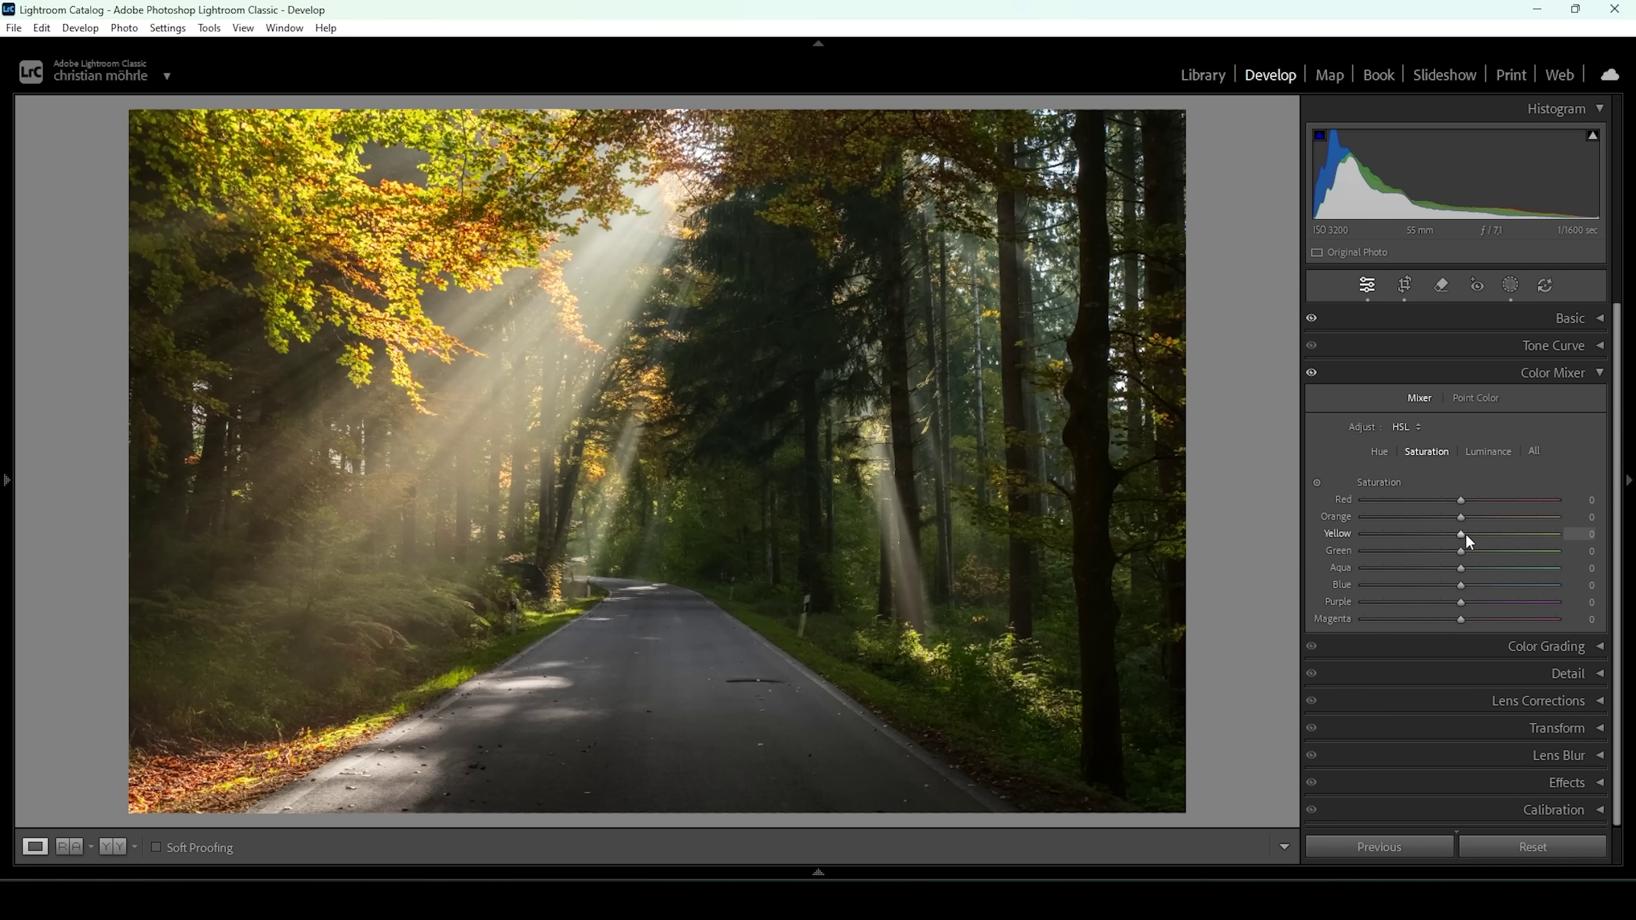
{"action": "left_click_drag", "start_coordinate": [1464, 521], "coordinate": [1470, 533]}
{"action": "left_click_drag", "start_coordinate": [1459, 552], "coordinate": [1448, 552]}
{"action": "left_click_drag", "start_coordinate": [1444, 552], "coordinate": [1434, 551]}
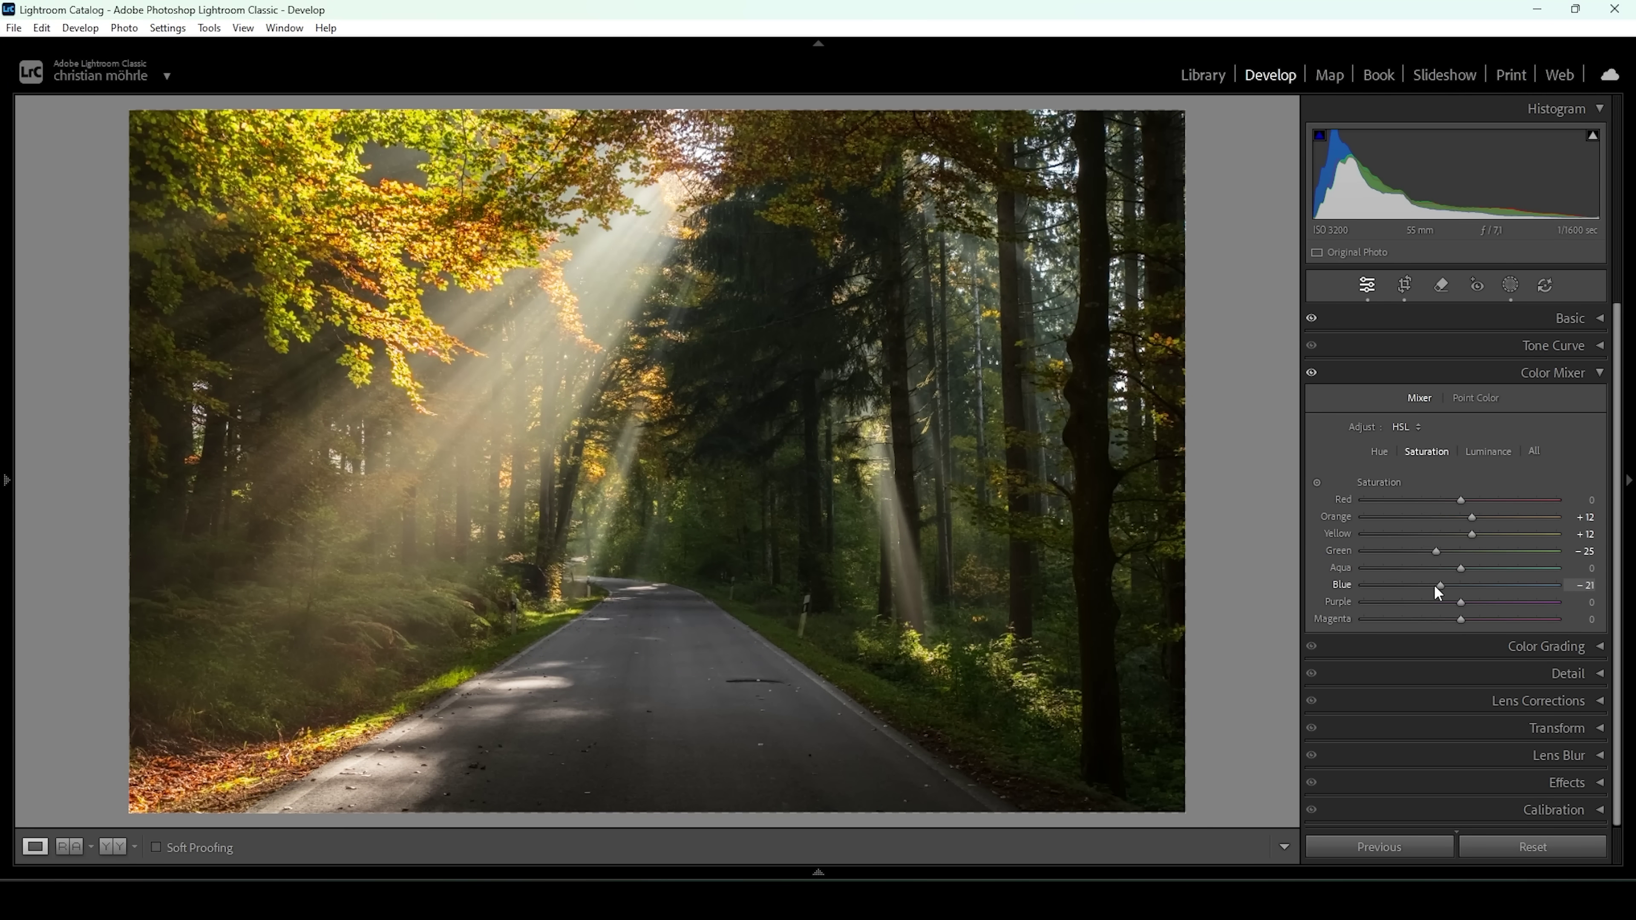
{"action": "left_click_drag", "start_coordinate": [1435, 585], "coordinate": [1416, 583]}
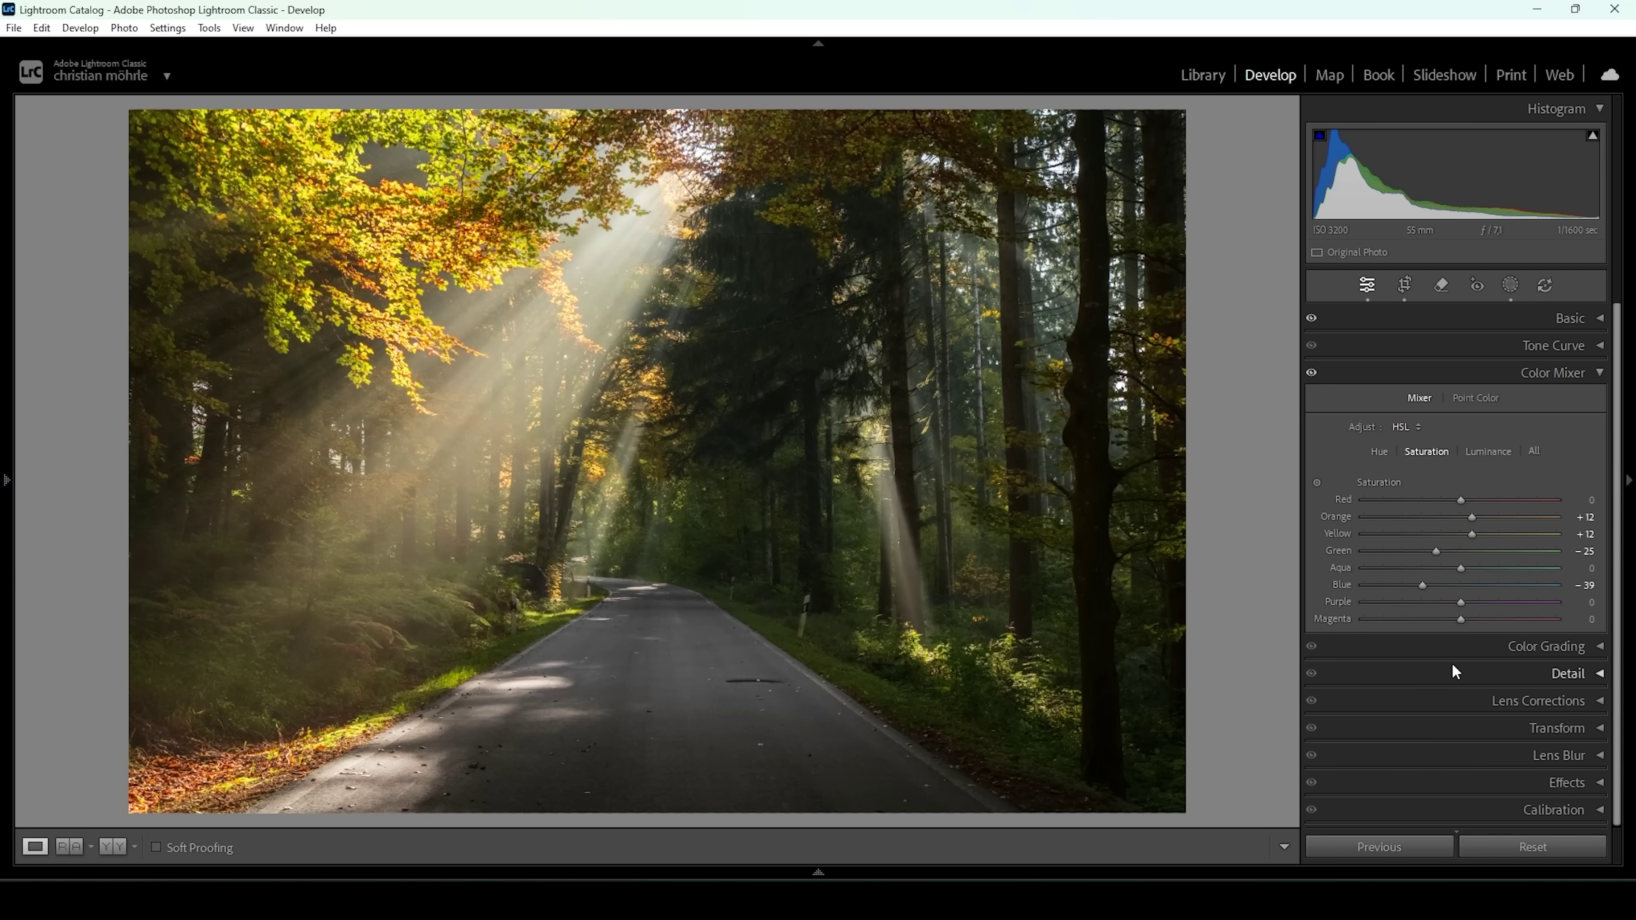
Set Color Mixer luminance to Orange −7, Yellow −16 and Green +52
{"action": "left_click", "coordinate": [1486, 452]}
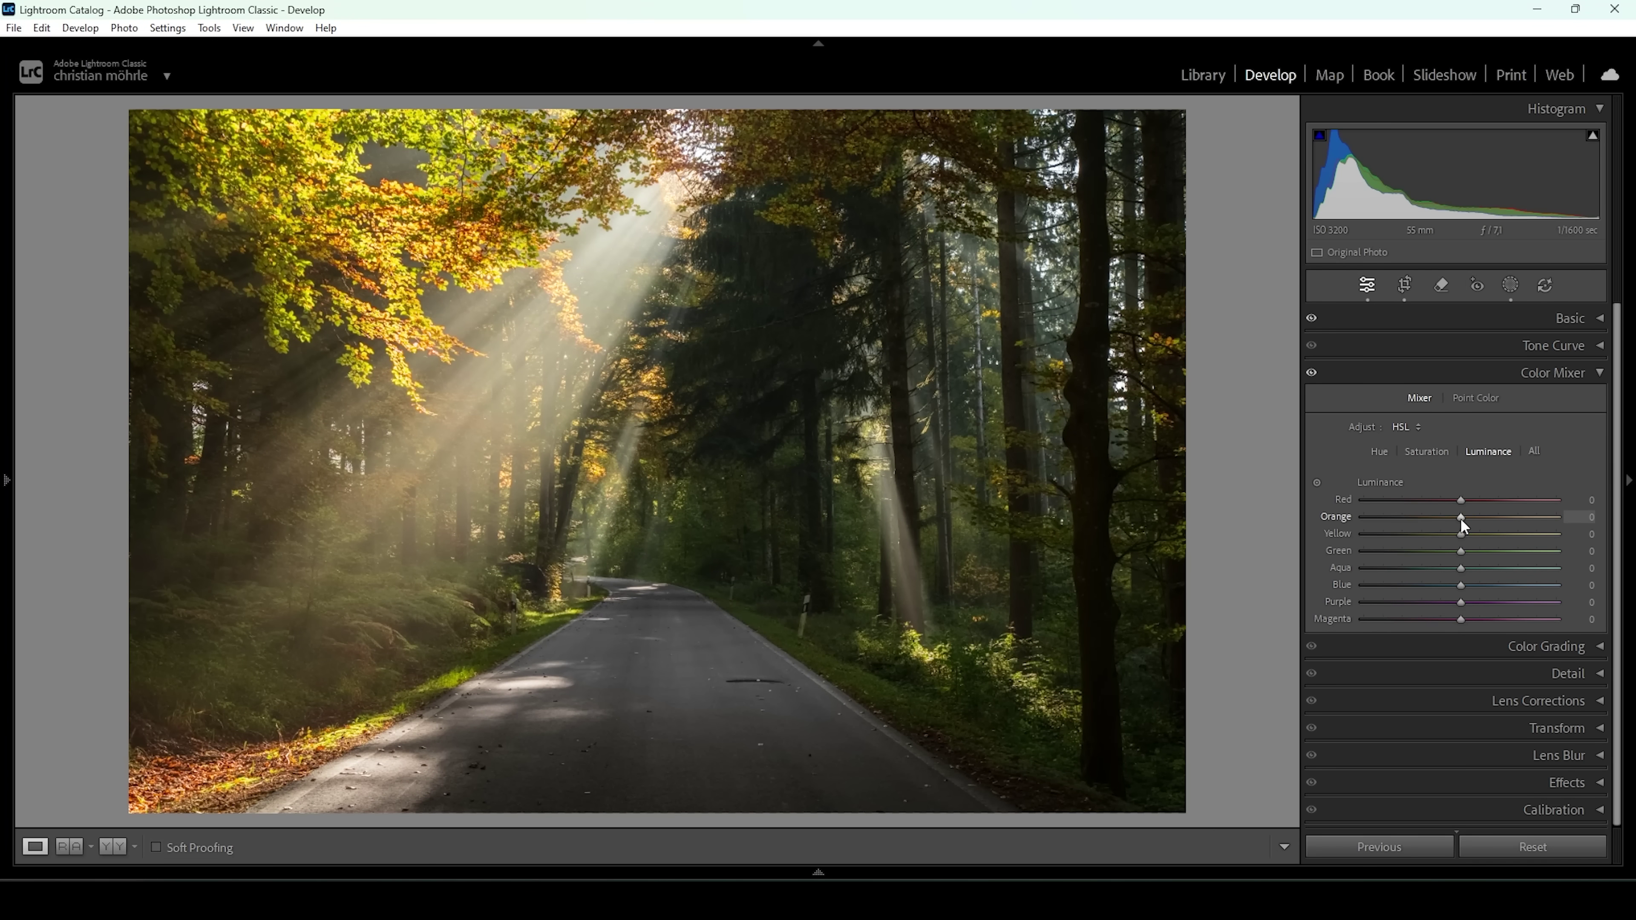
{"action": "left_click_drag", "start_coordinate": [1460, 517], "coordinate": [1446, 518]}
{"action": "left_click_drag", "start_coordinate": [1451, 518], "coordinate": [1452, 519]}
{"action": "left_click_drag", "start_coordinate": [1460, 534], "coordinate": [1446, 541]}
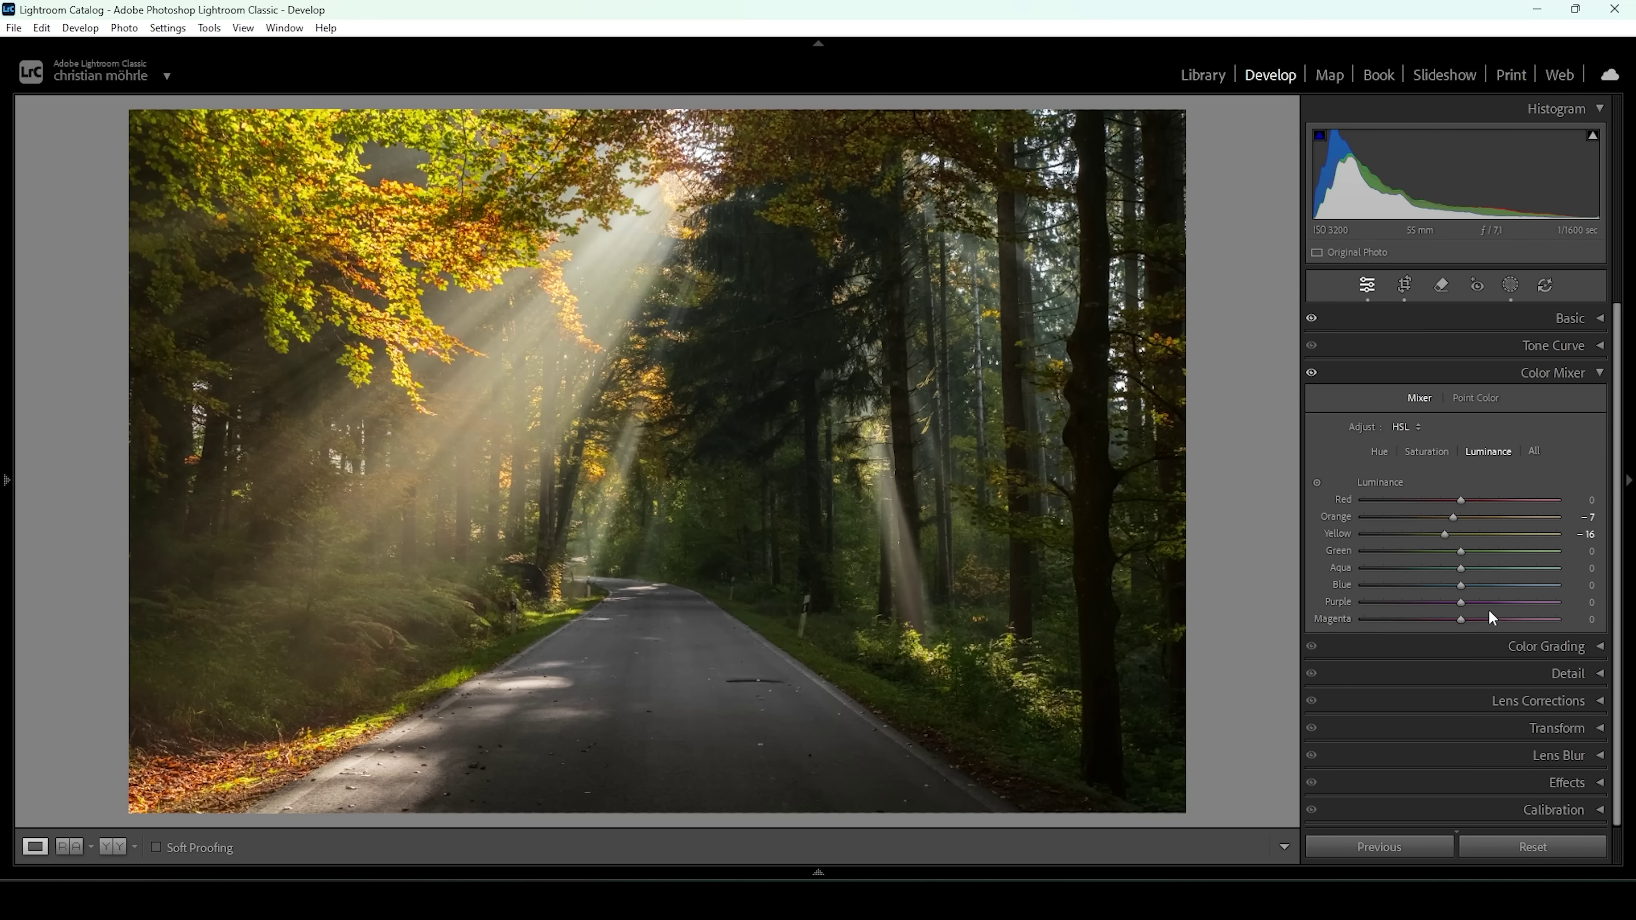
{"action": "left_click_drag", "start_coordinate": [1461, 552], "coordinate": [1513, 561]}
{"action": "left_click", "coordinate": [1601, 373]}
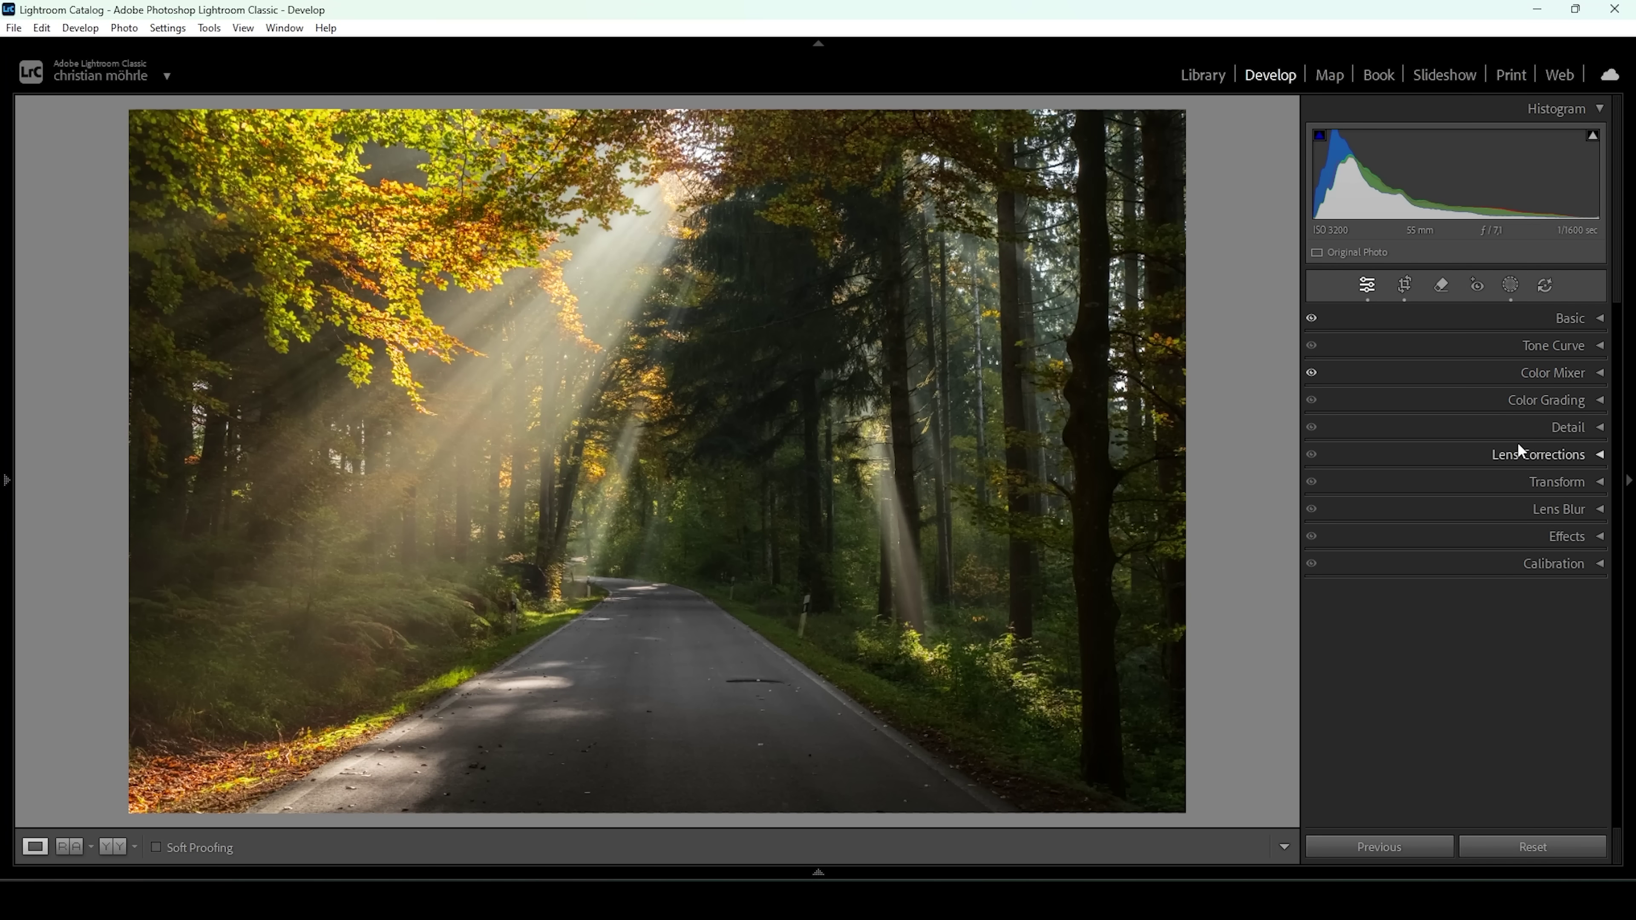
Grade the midtones with a warm Hue 32 and Saturation 17
{"action": "left_click", "coordinate": [1528, 414]}
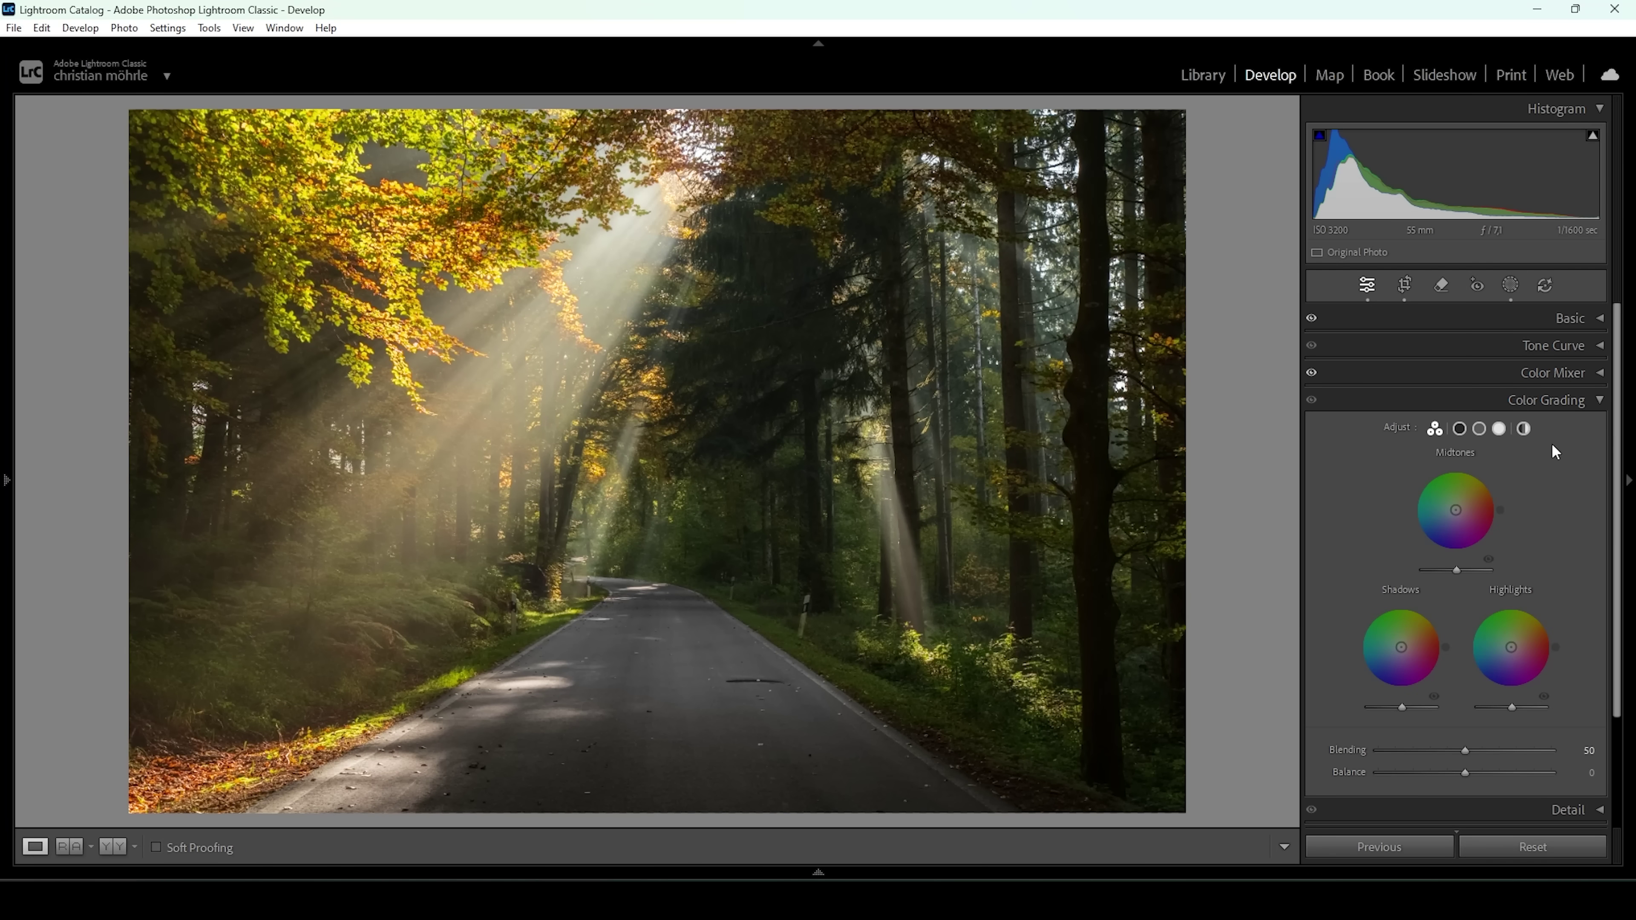
{"action": "left_click", "coordinate": [1481, 430]}
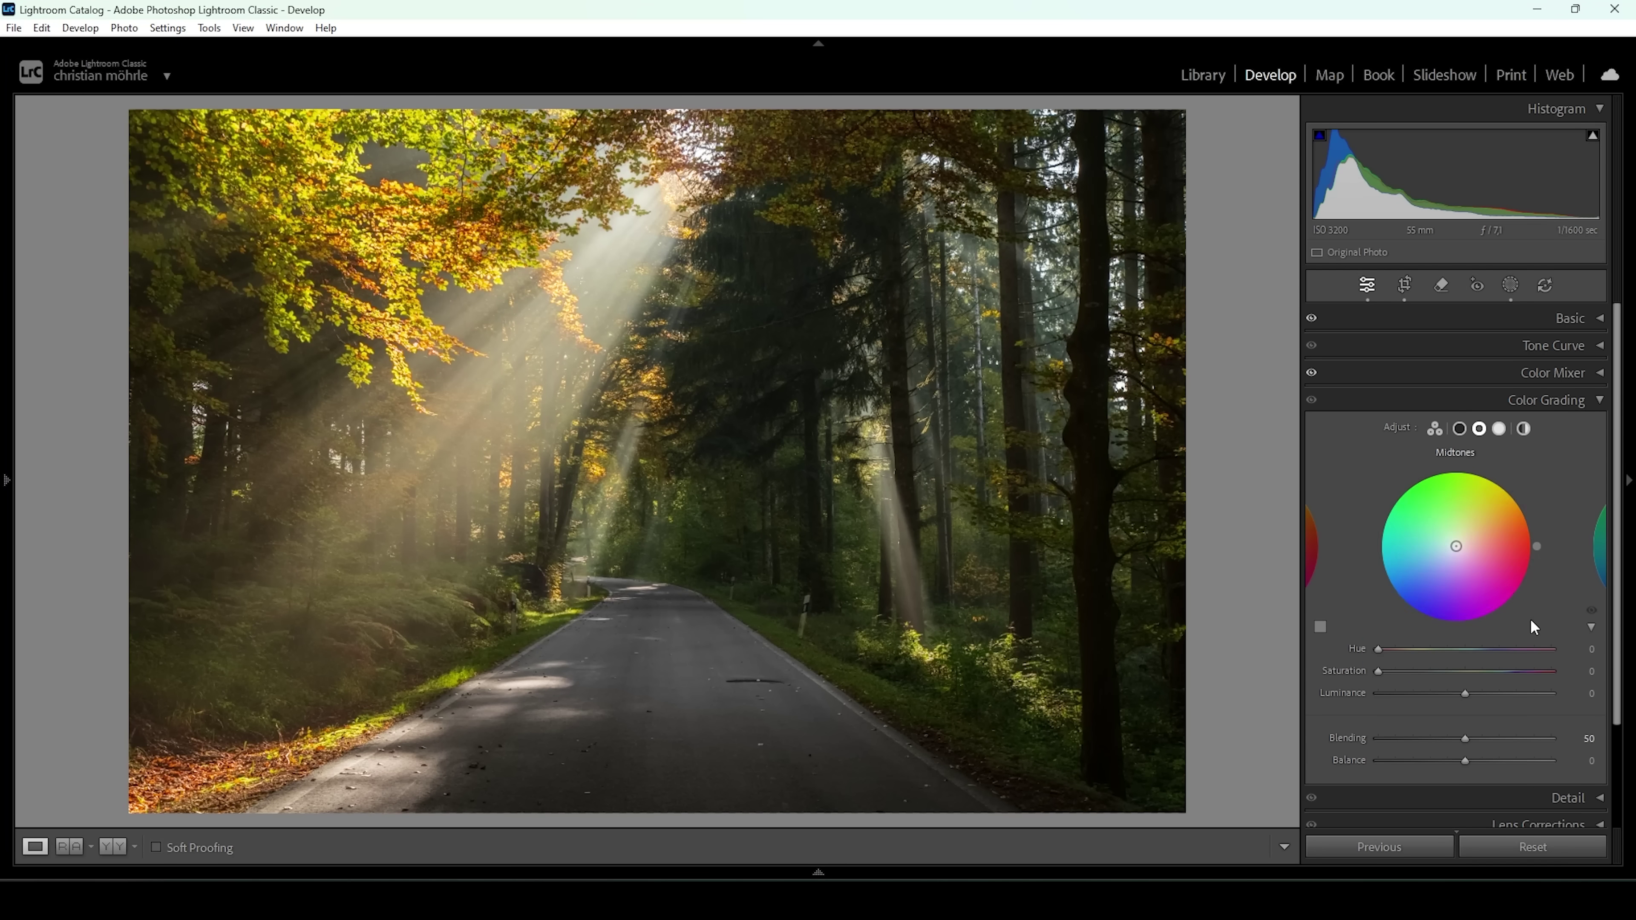
{"action": "left_click", "coordinate": [1380, 650]}
{"action": "left_click_drag", "start_coordinate": [1380, 651], "coordinate": [1393, 651]}
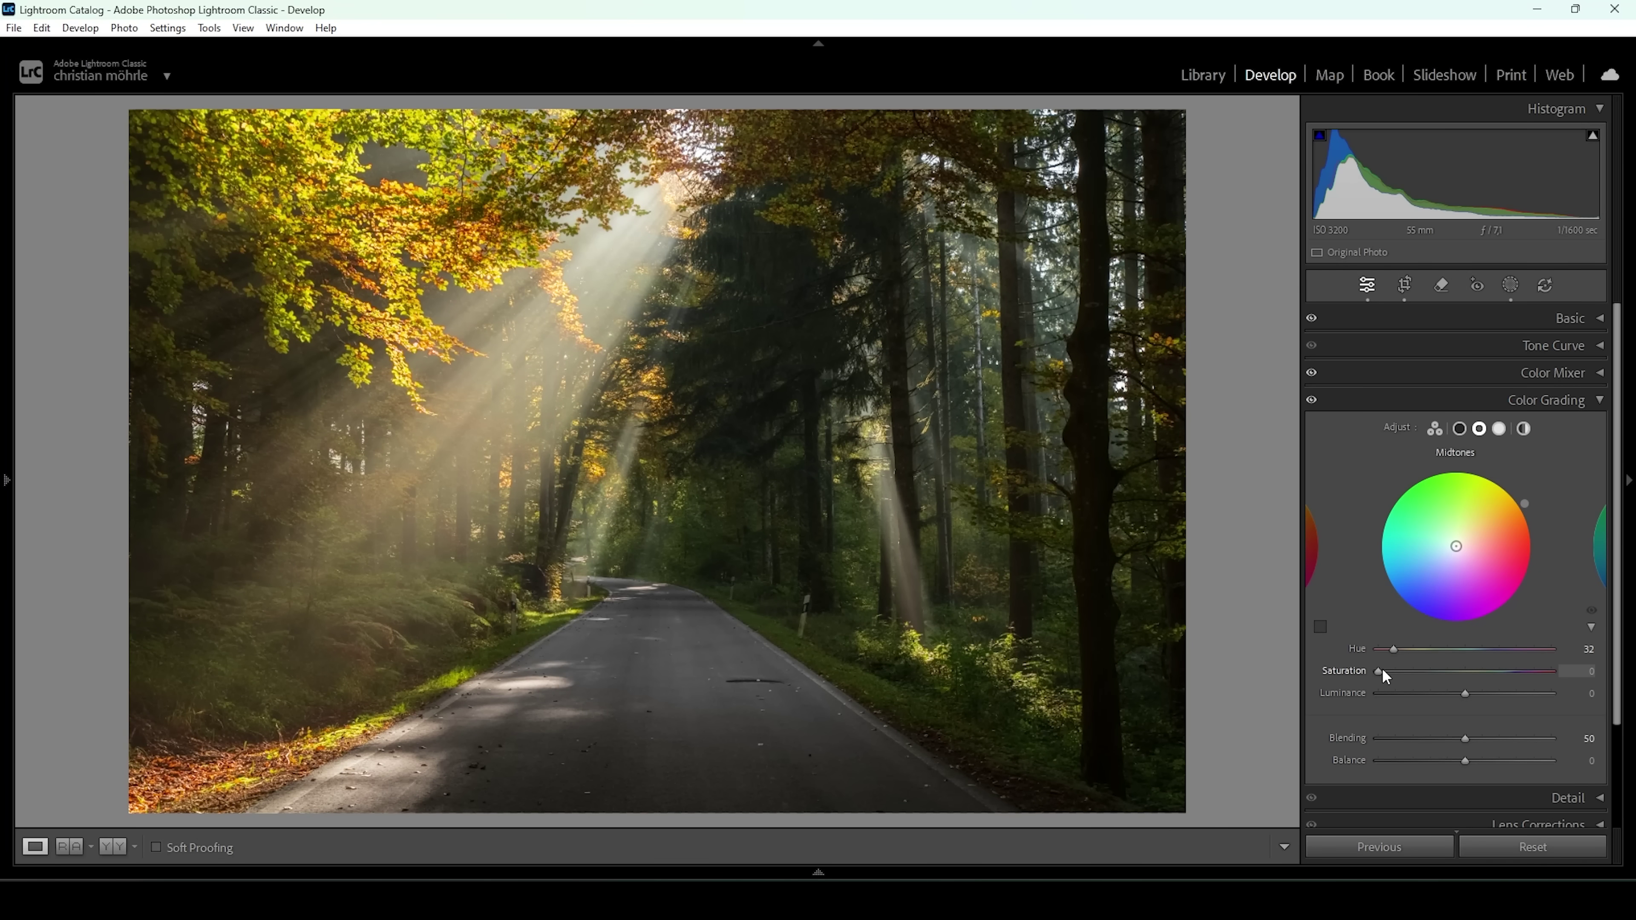
{"action": "left_click_drag", "start_coordinate": [1382, 670], "coordinate": [1410, 675]}
{"action": "left_click", "coordinate": [1593, 400]}
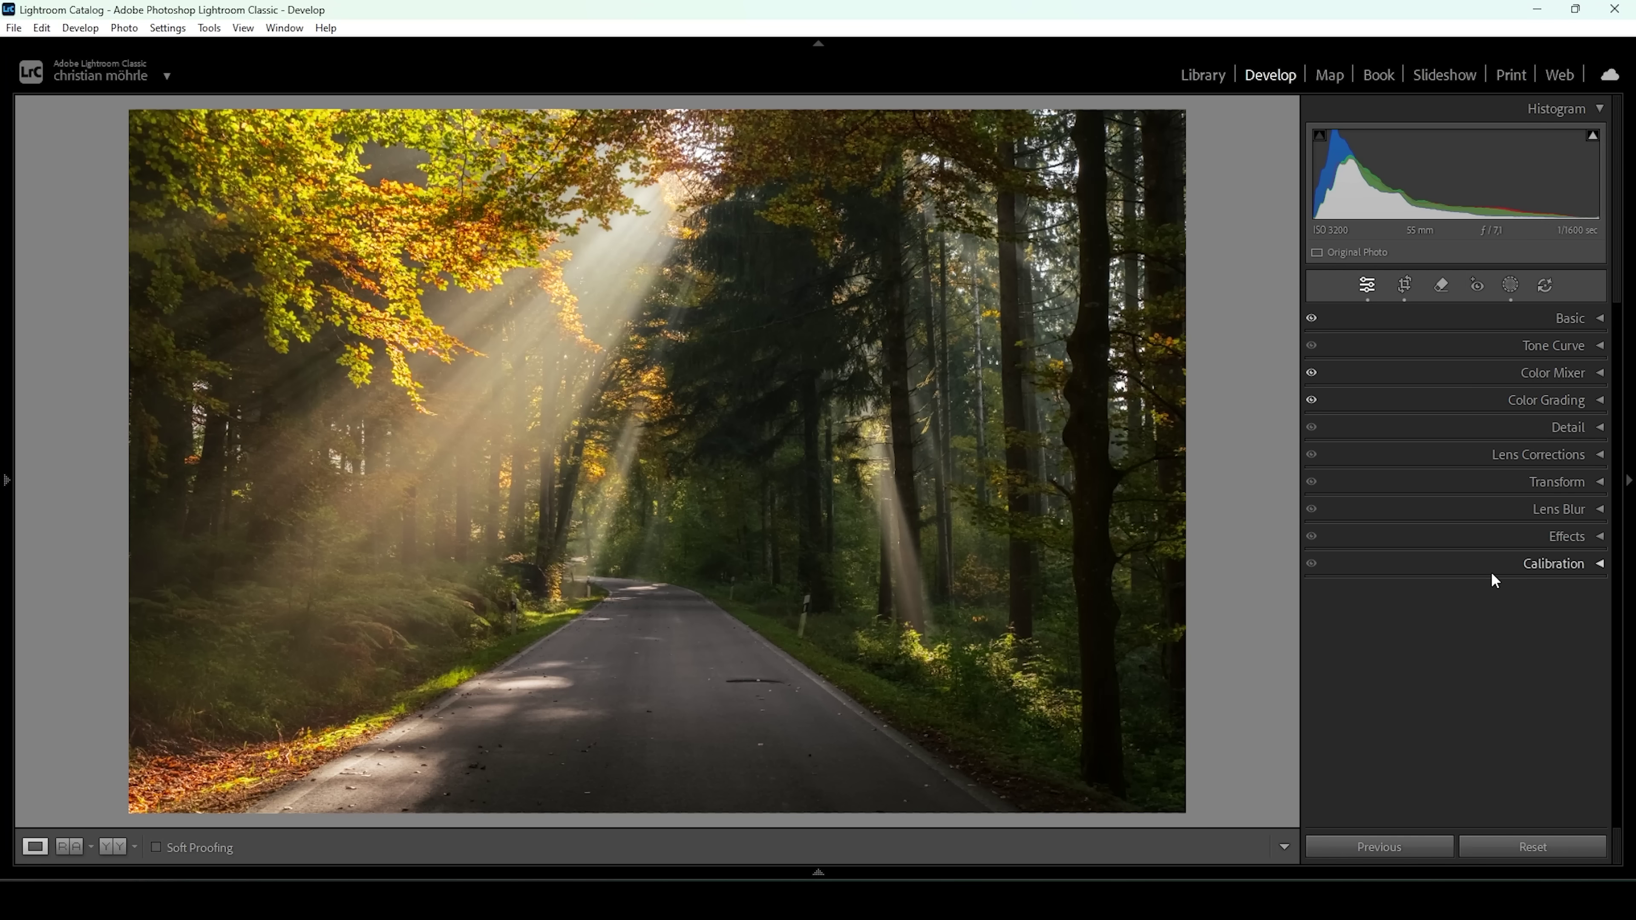
Set the Calibration Blue Primary to Hue −3 and Saturation +16
{"action": "left_click", "coordinate": [1492, 571]}
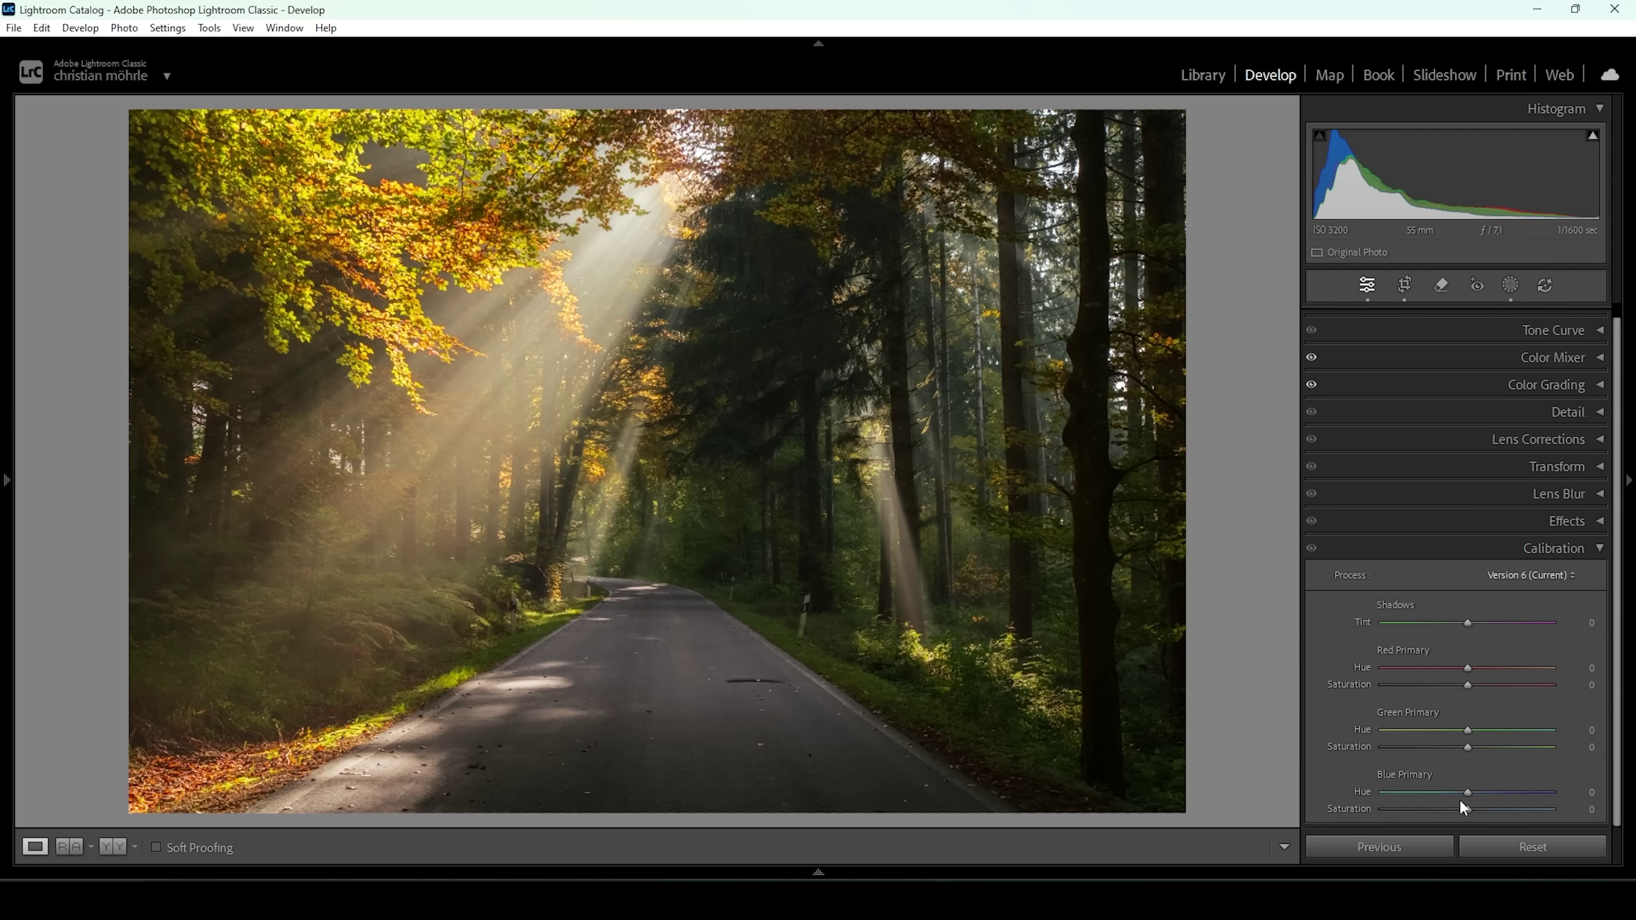
{"action": "left_click_drag", "start_coordinate": [1471, 791], "coordinate": [1487, 810]}
{"action": "left_click_drag", "start_coordinate": [1486, 810], "coordinate": [1482, 810]}
{"action": "left_click", "coordinate": [1555, 416]}
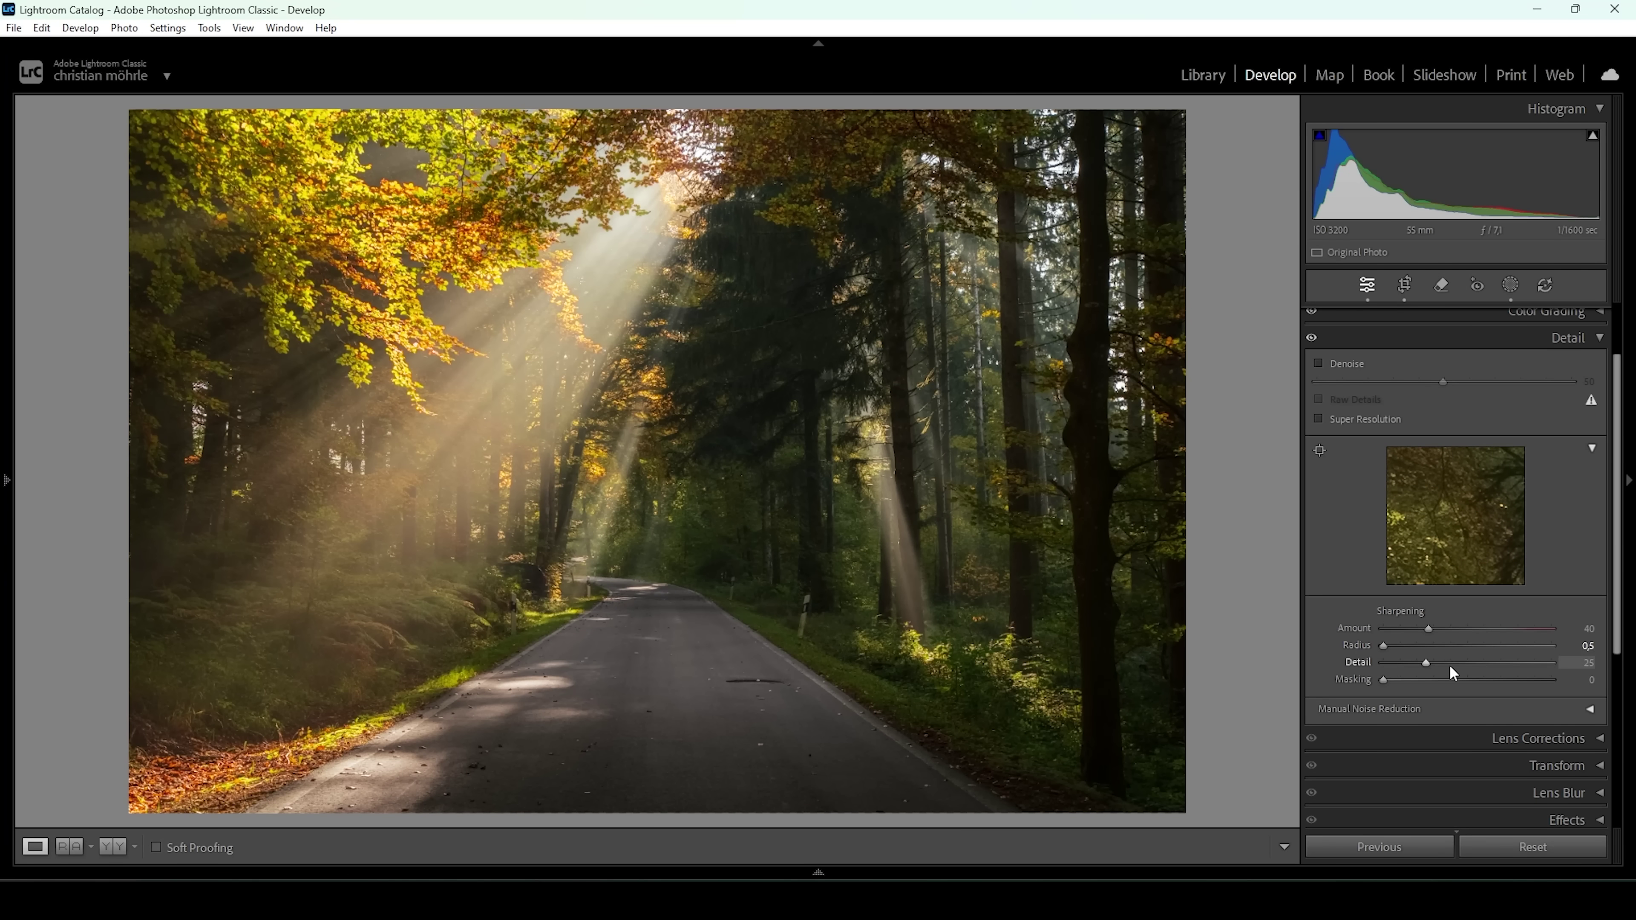
Sharpen with Amount 45, Radius 0.5, Detail 75 and Masking 71 to limit it to edges
{"action": "left_click_drag", "start_coordinate": [1431, 663], "coordinate": [1517, 667]}
{"action": "left_click_drag", "start_coordinate": [1383, 679], "coordinate": [1506, 678]}
{"action": "left_click_drag", "start_coordinate": [1431, 627], "coordinate": [1465, 629]}
{"action": "left_click", "coordinate": [1571, 339]}
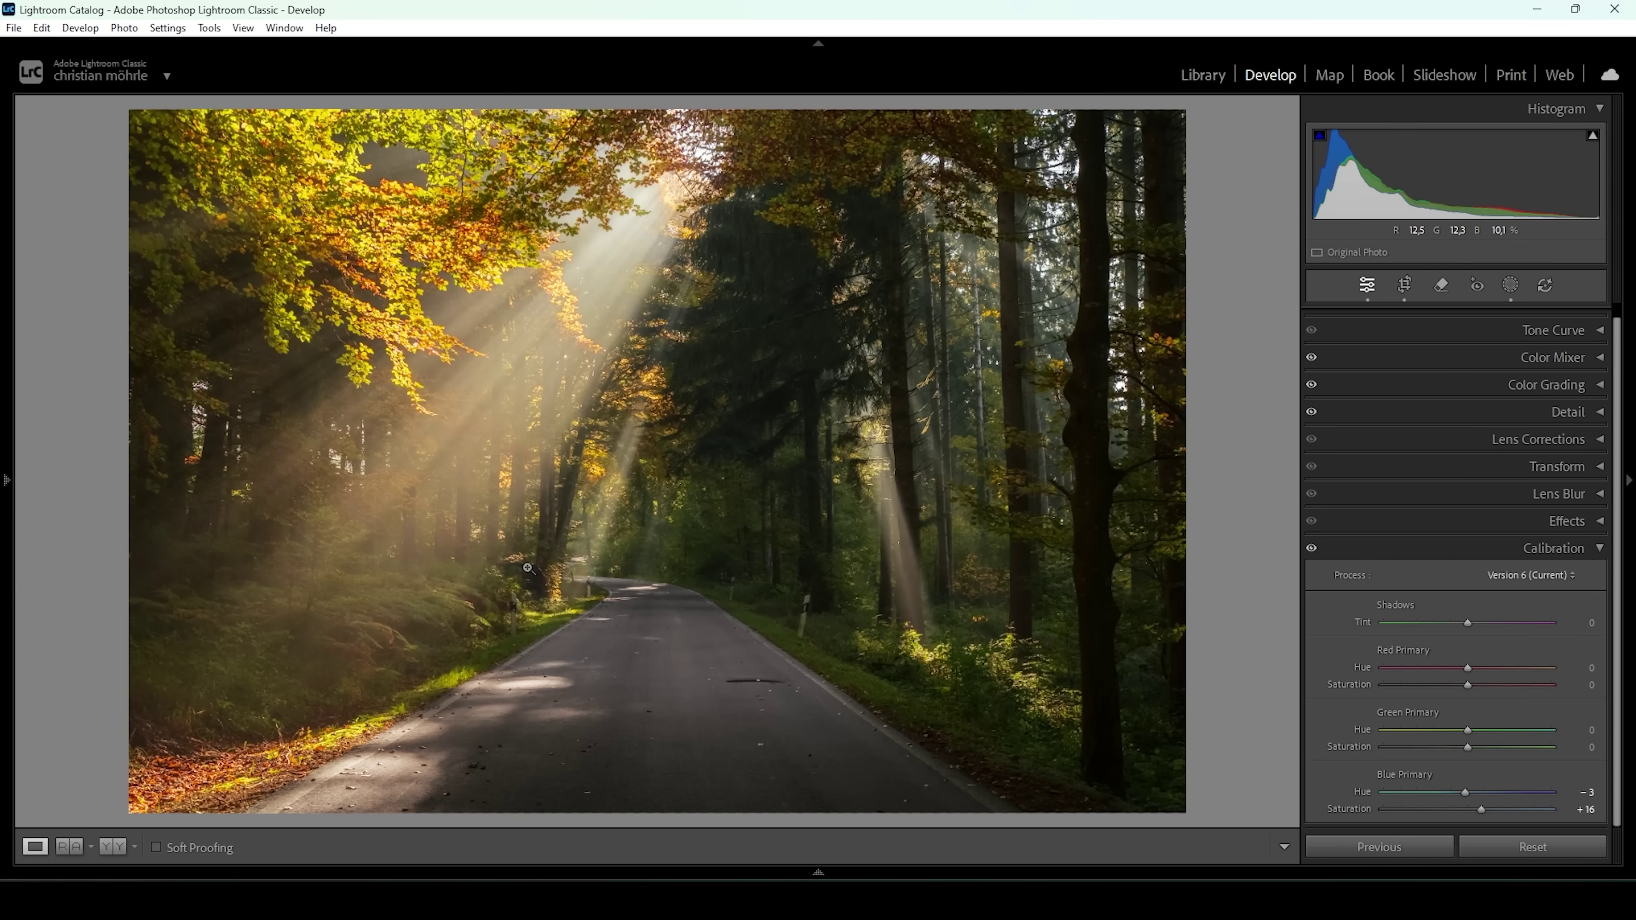